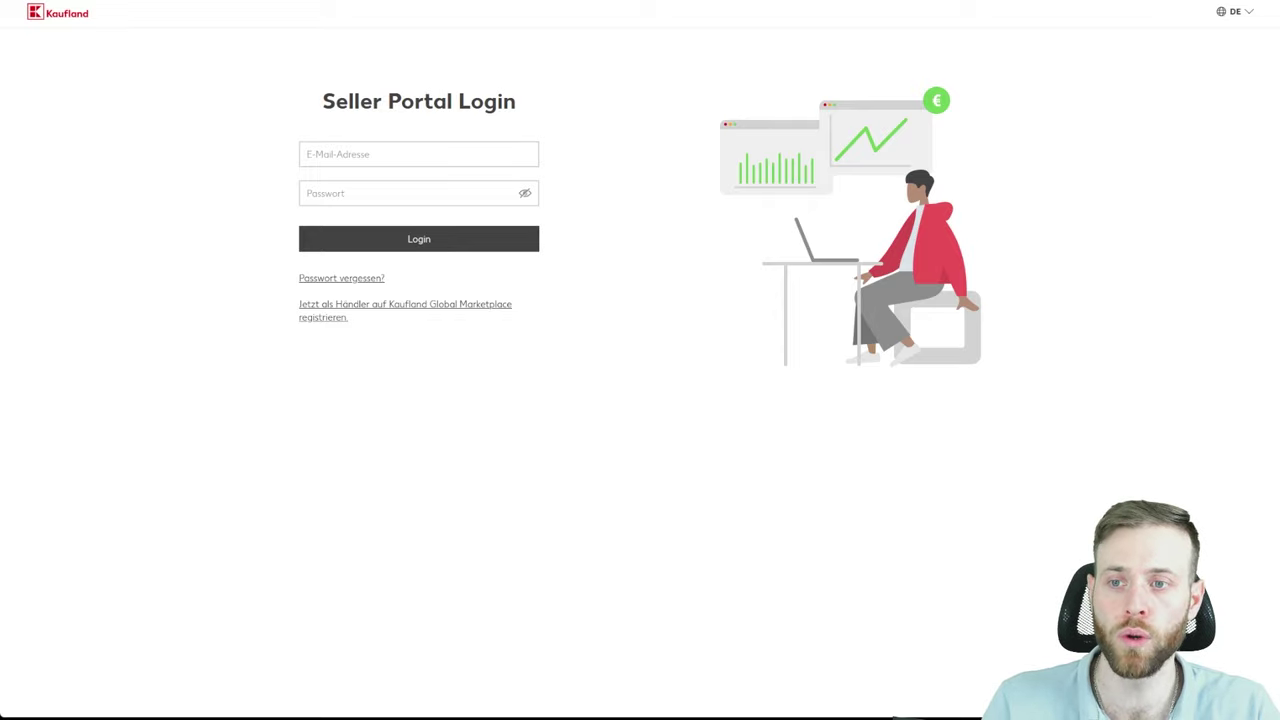
{"action": "left_click", "coordinate": [418, 154]}
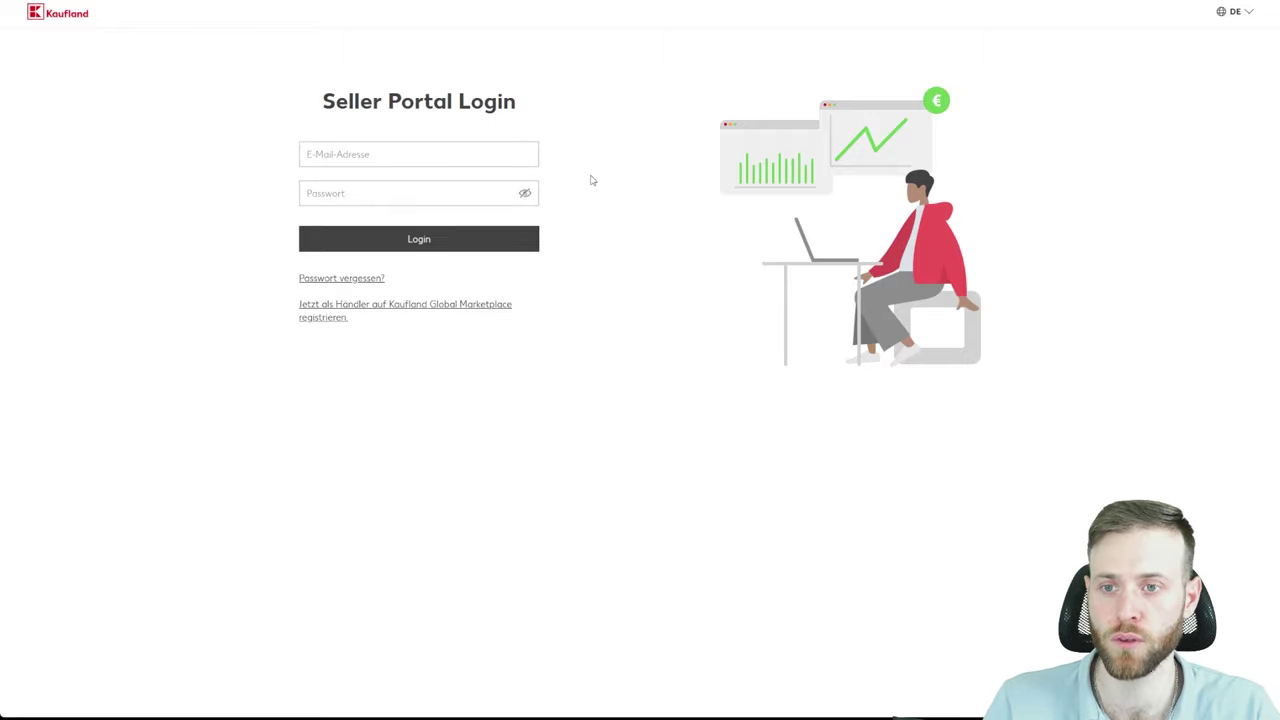
{"action": "left_click", "coordinate": [407, 146]}
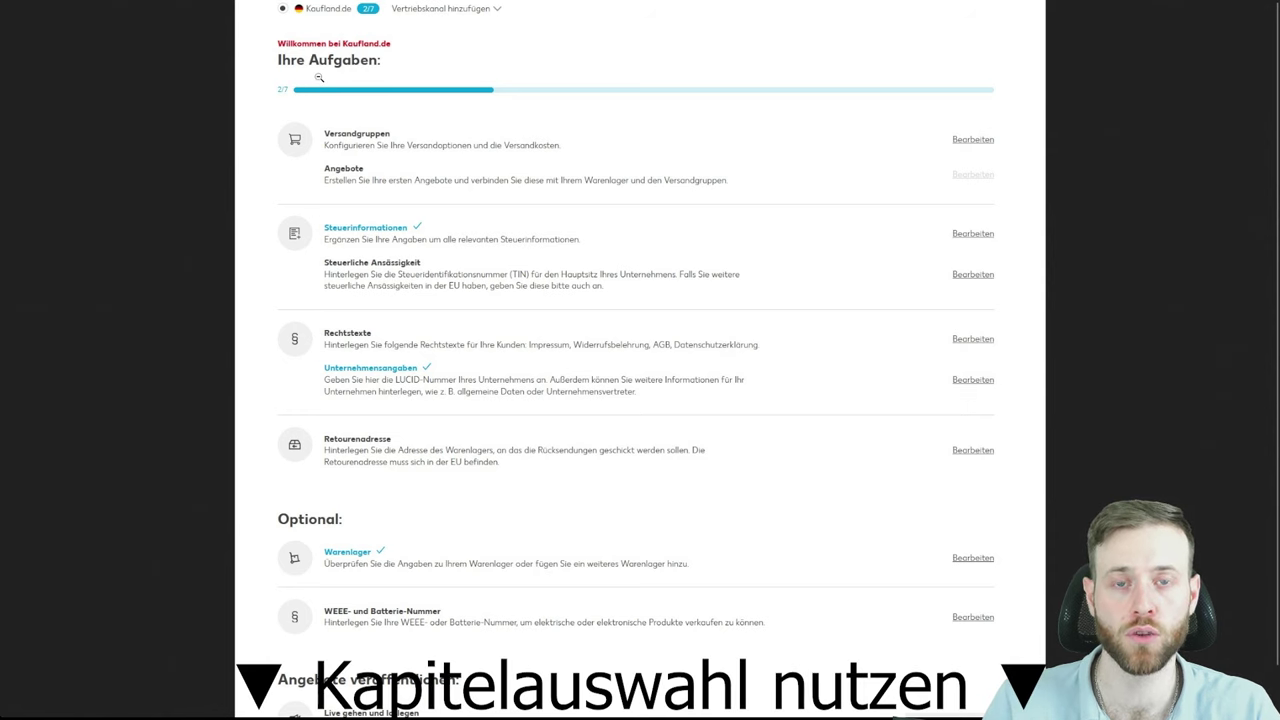
{"action": "scroll", "coordinate": [489, 284], "scroll_direction": "down", "scroll_amount": 1}
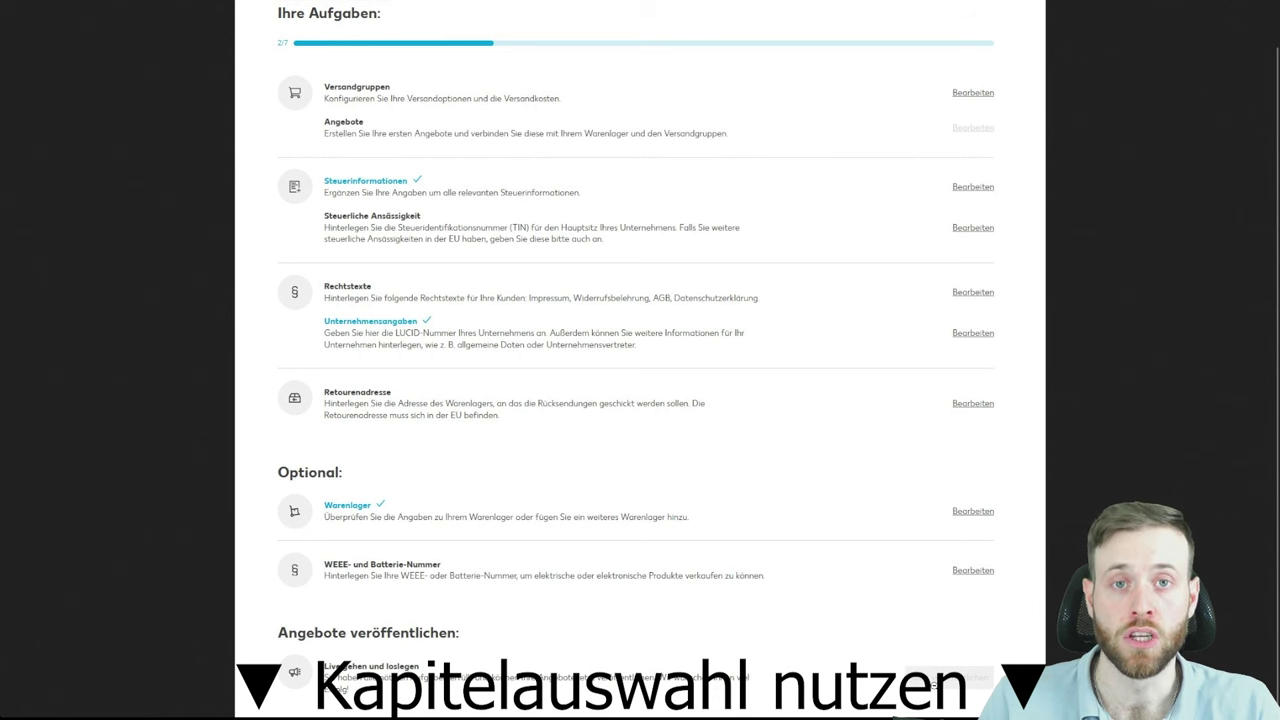
{"action": "scroll", "coordinate": [864, 612], "scroll_direction": "up", "scroll_amount": 1}
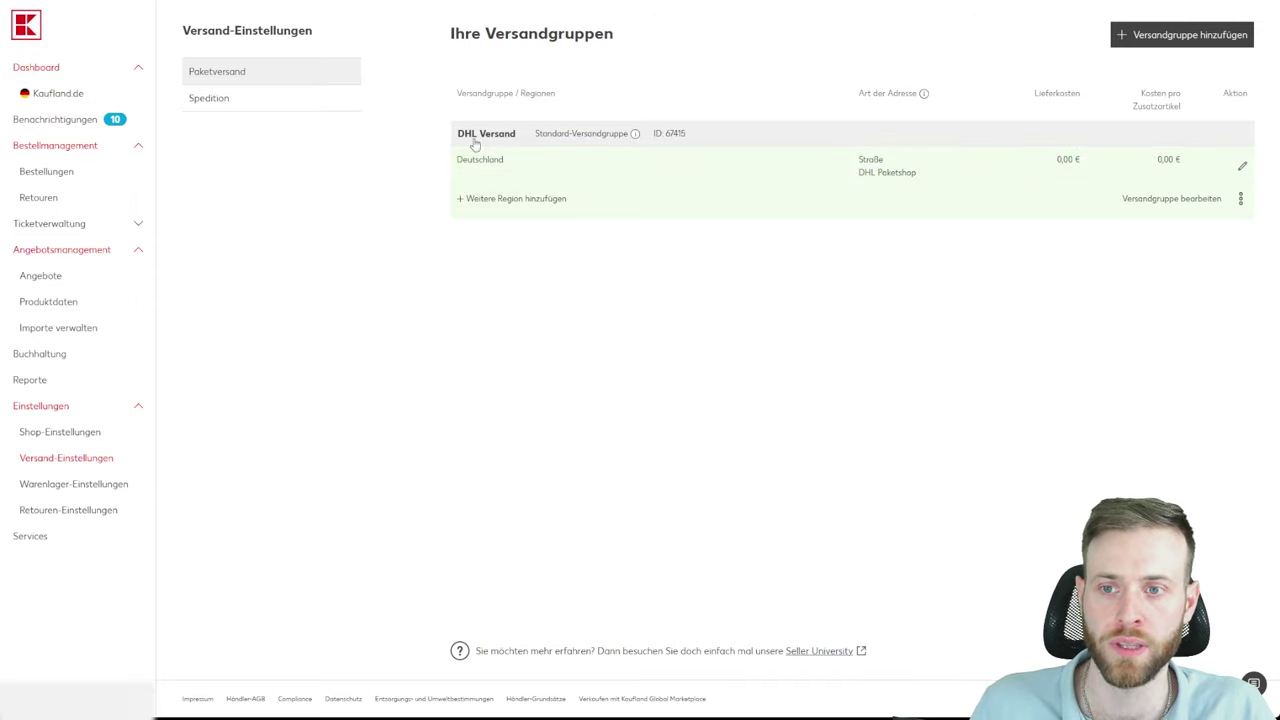
- Add a new parcel shipping group and name it "Paket Muster"
{"action": "left_click", "coordinate": [1175, 42]}
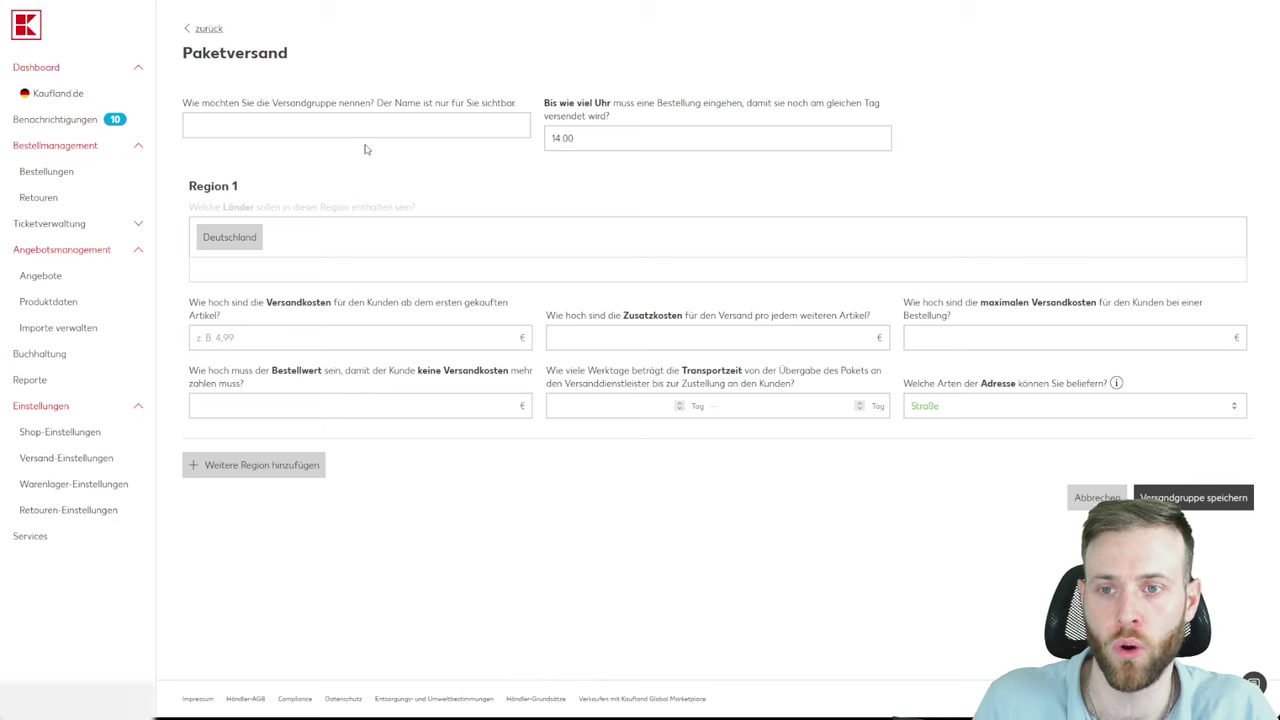
{"action": "left_click", "coordinate": [334, 126]}
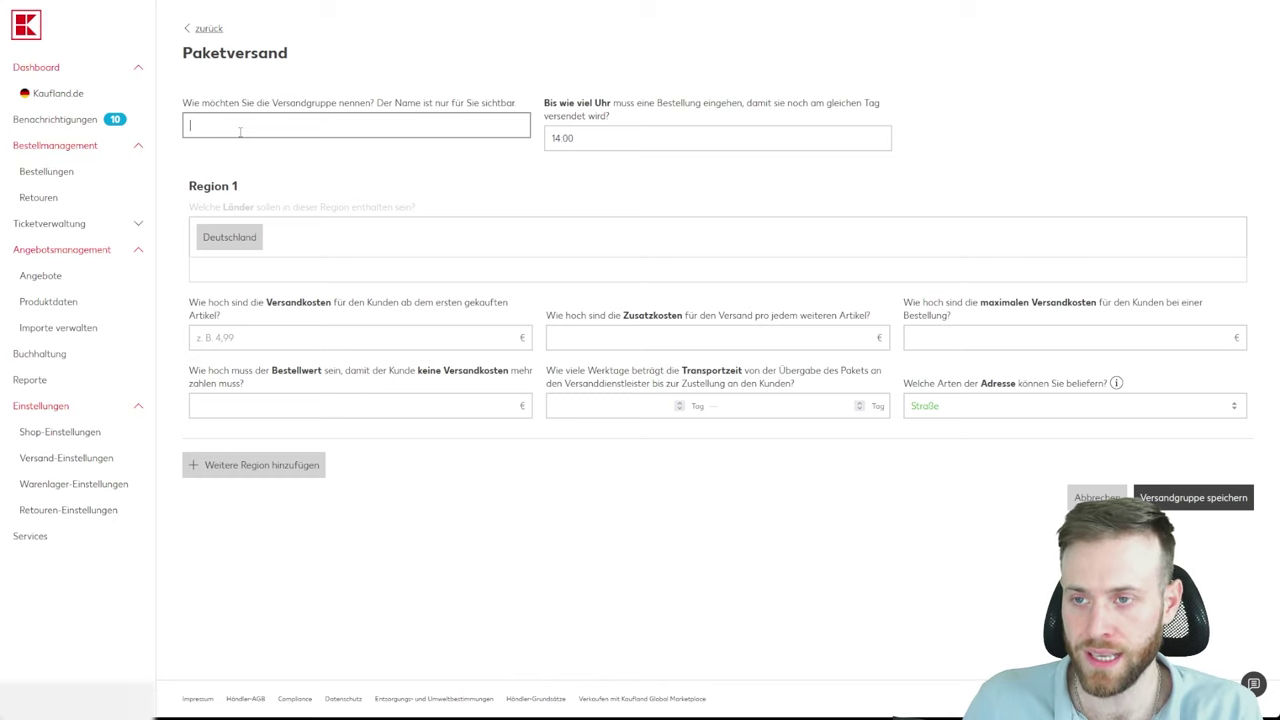
{"action": "type", "text": "Paket"}
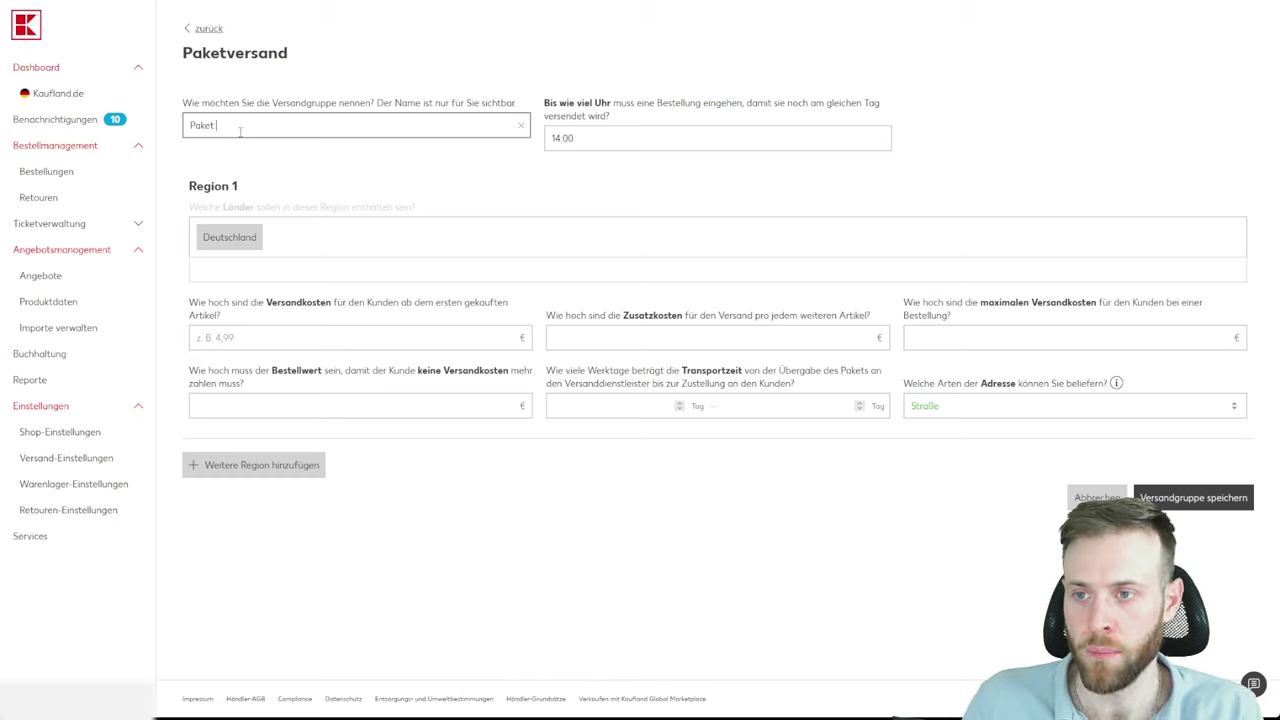
{"action": "type", "text": " Muster"}
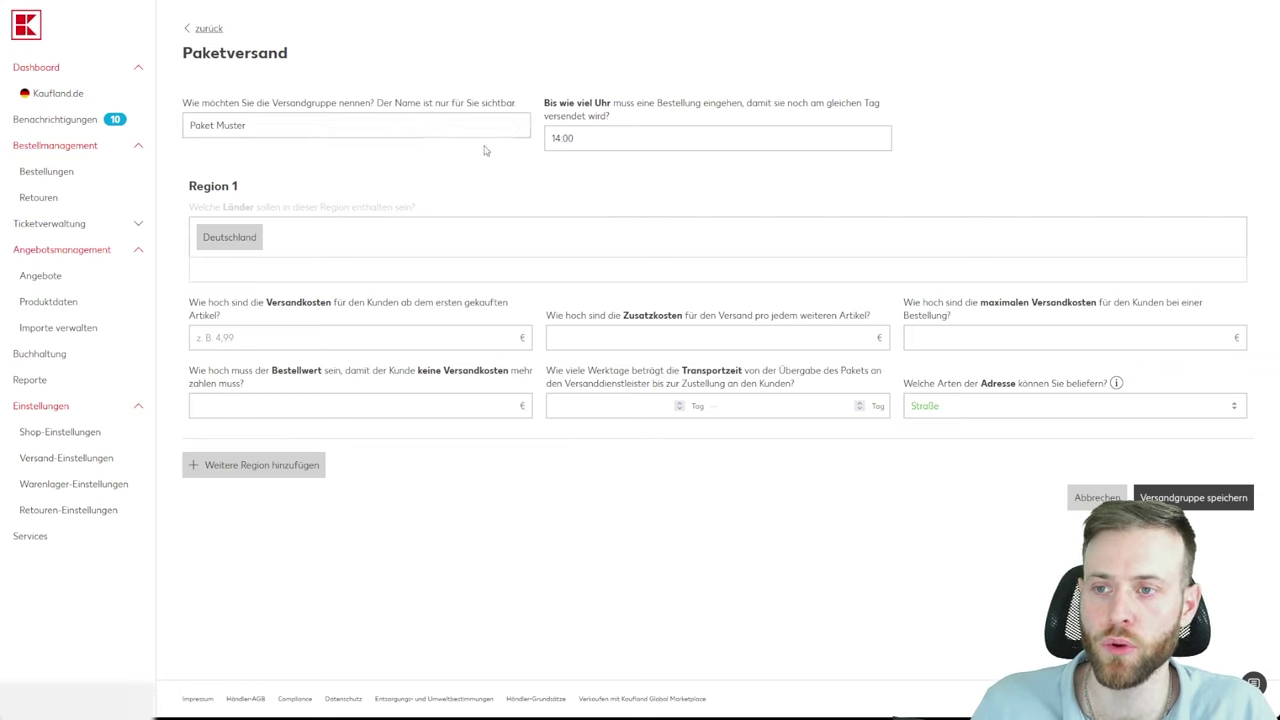
{"action": "left_click", "coordinate": [575, 135]}
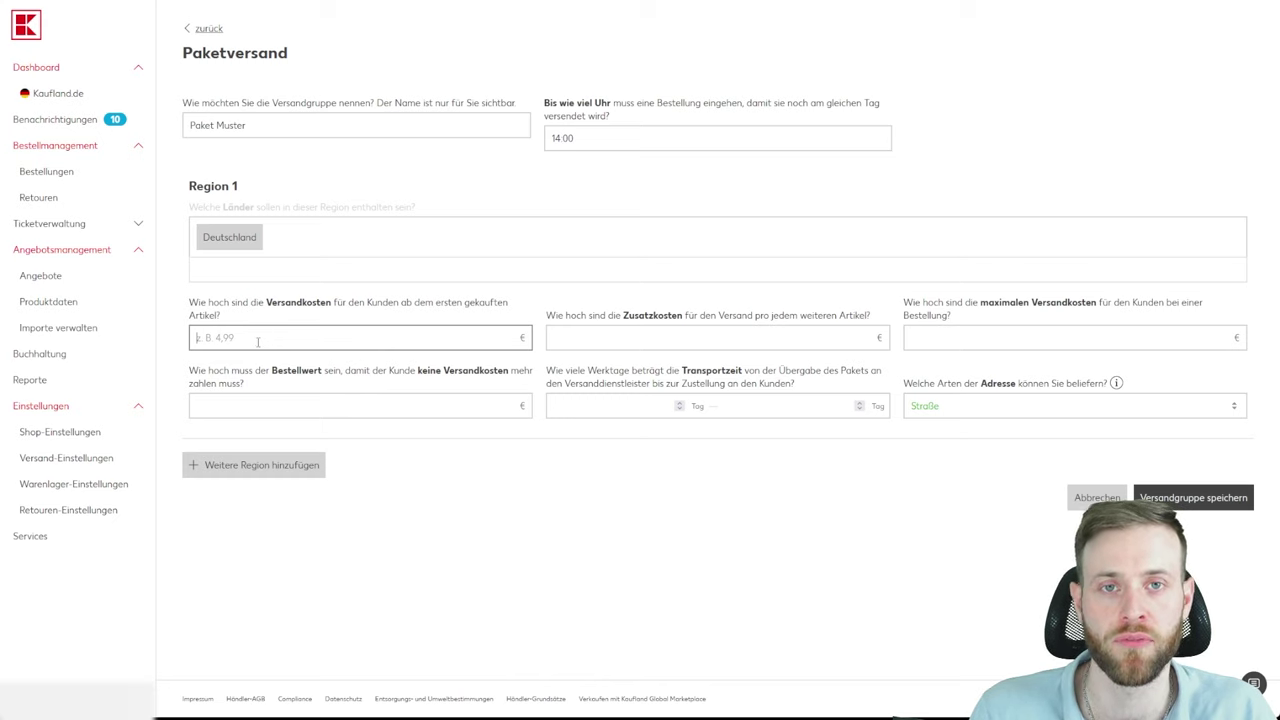
- Set the shipping costs, the additional cost per further item and the maximum shipping costs of Region 1 to 0,00 €
{"action": "type", "text": "0"}
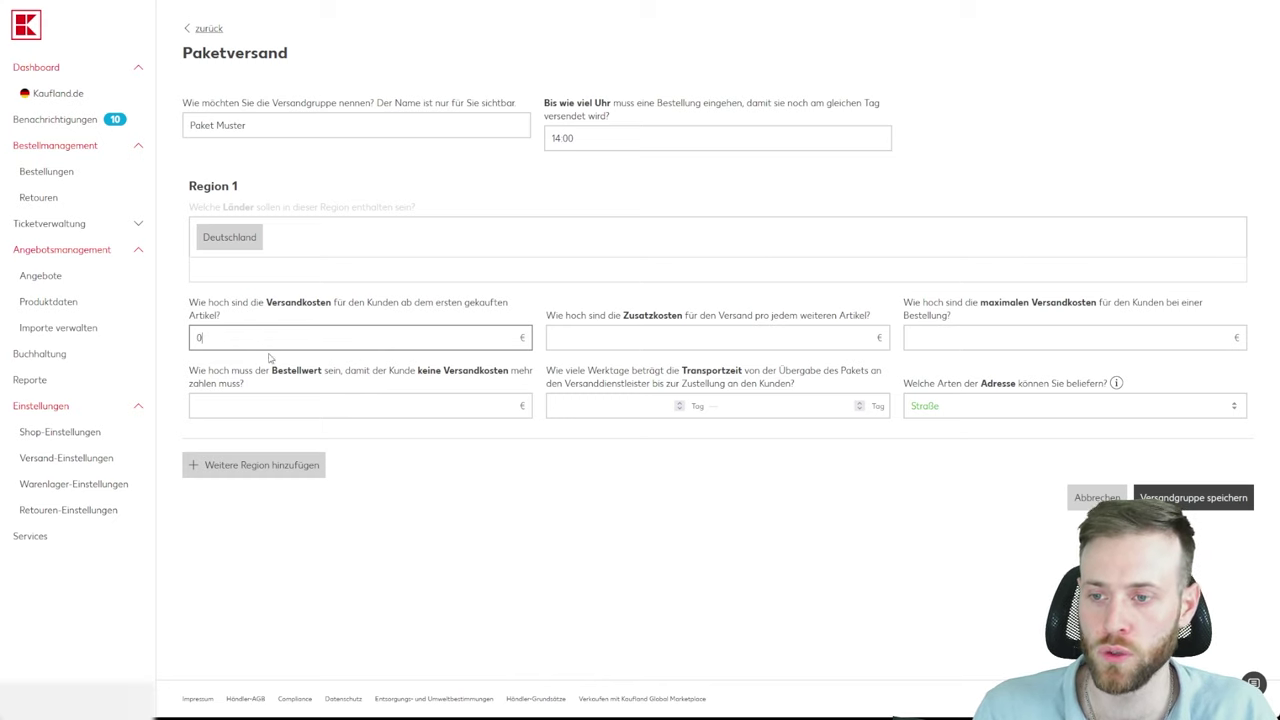
{"action": "left_click", "coordinate": [440, 560]}
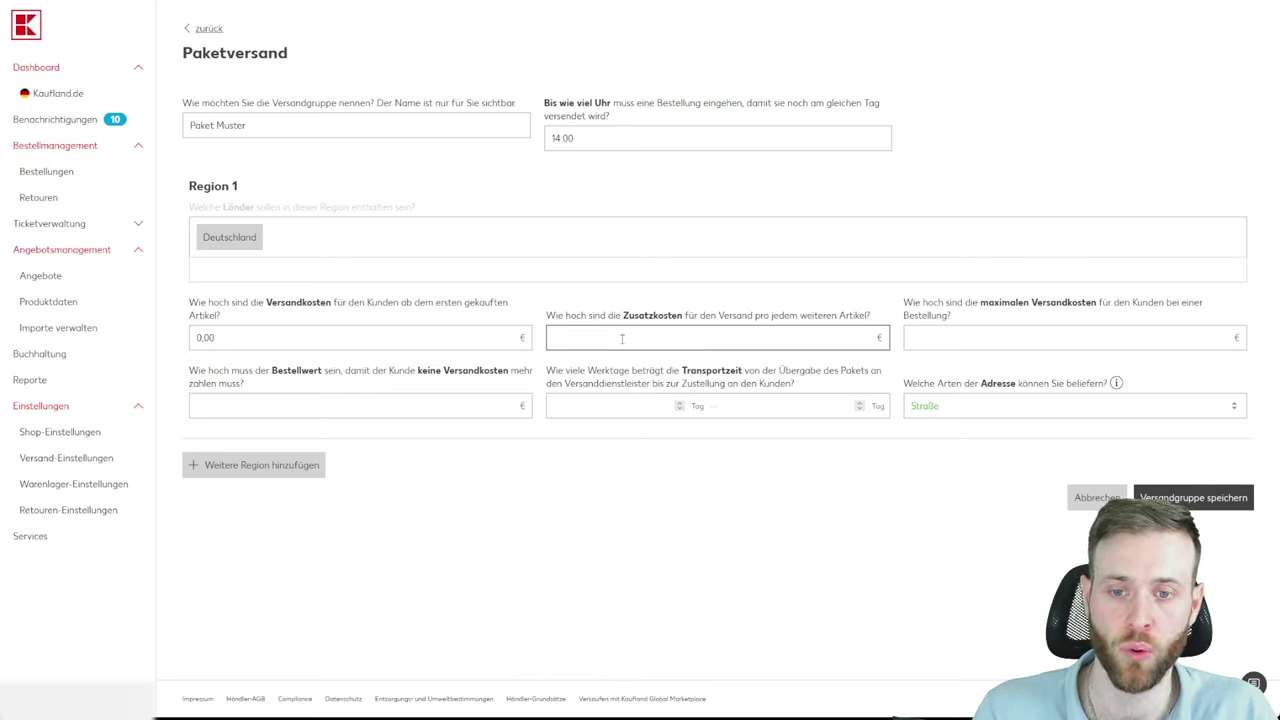
{"action": "left_click", "coordinate": [665, 330]}
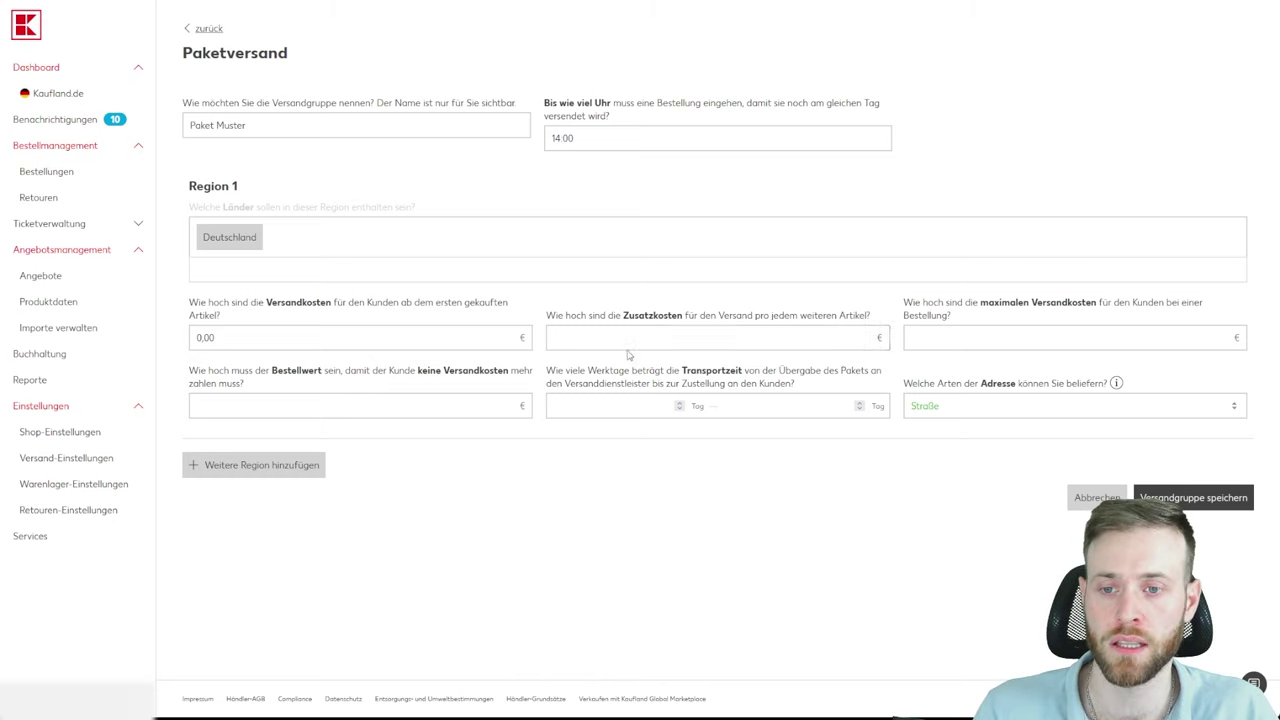
{"action": "type", "text": "0"}
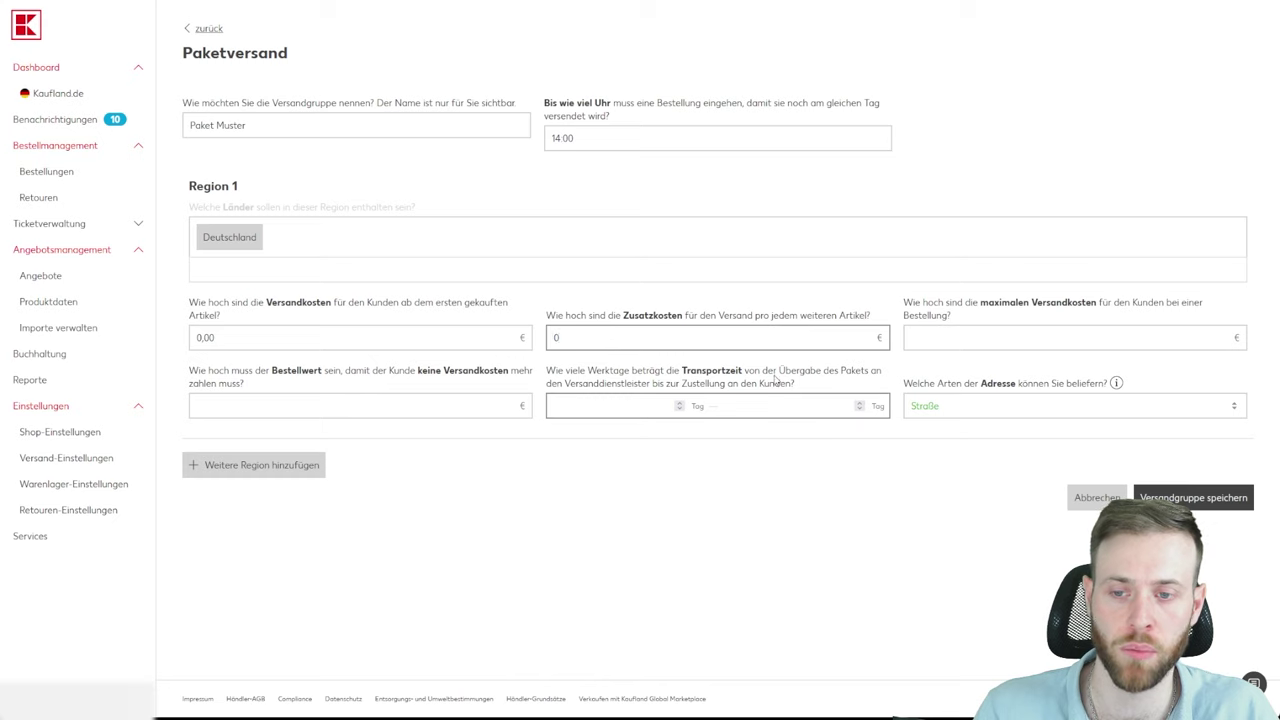
{"action": "left_click", "coordinate": [825, 563]}
{"action": "left_click", "coordinate": [975, 338]}
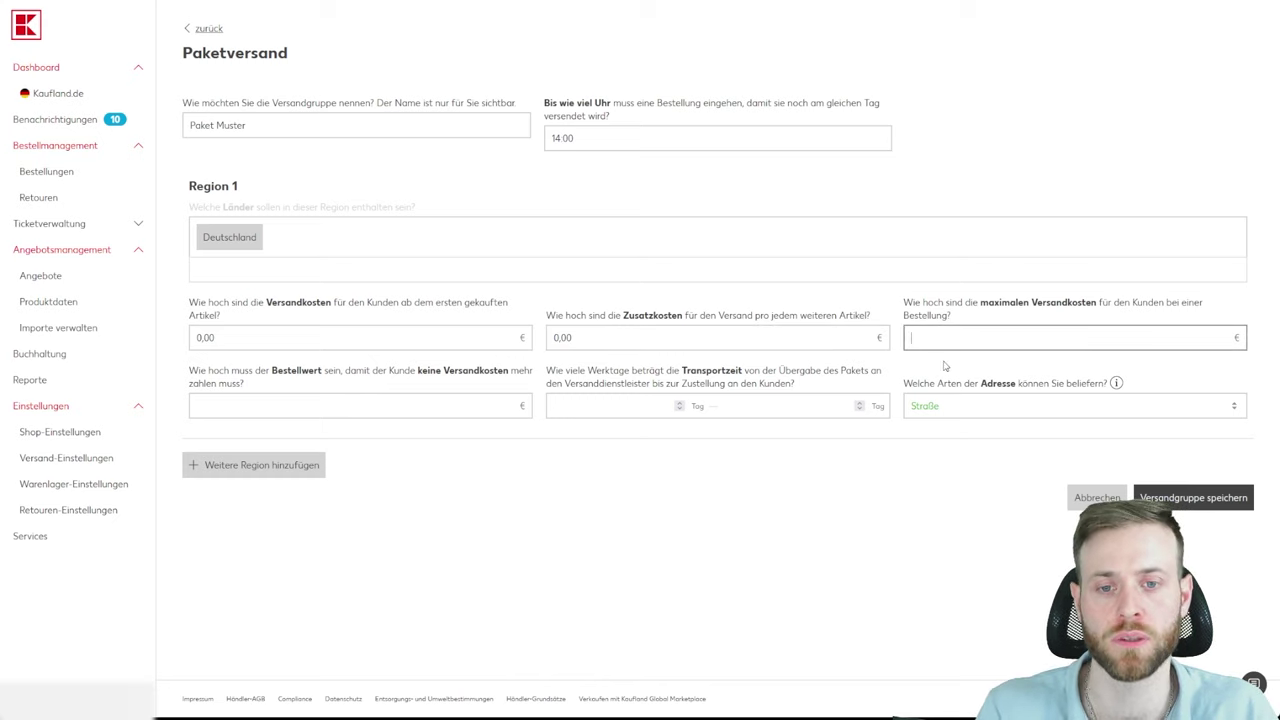
{"action": "type", "text": "0"}
{"action": "left_click", "coordinate": [845, 549]}
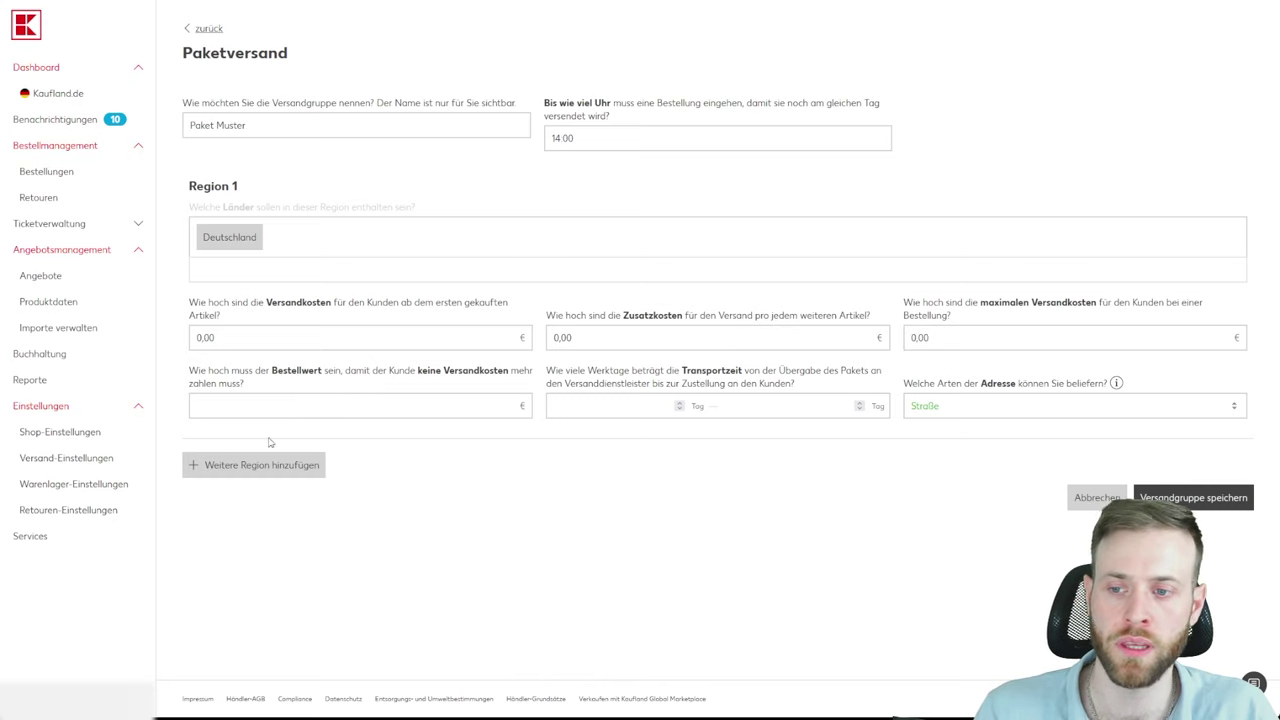
{"action": "left_click", "coordinate": [273, 467]}
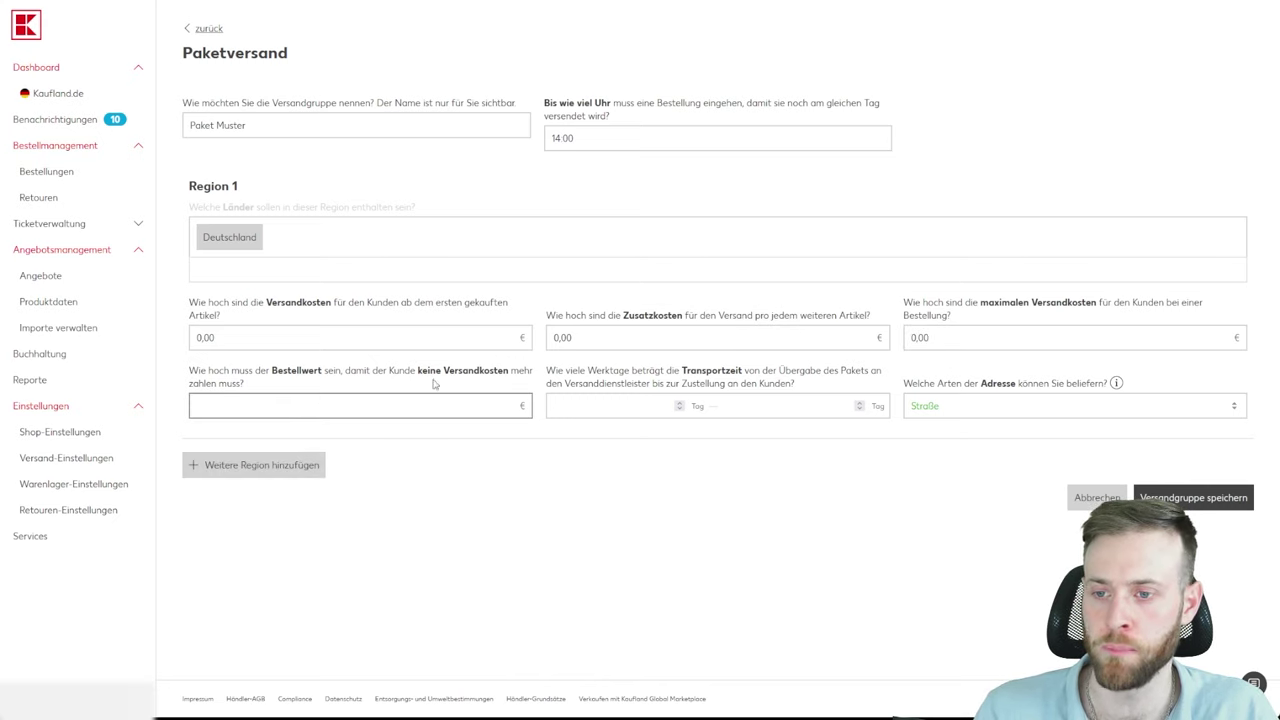
{"action": "left_click", "coordinate": [255, 408]}
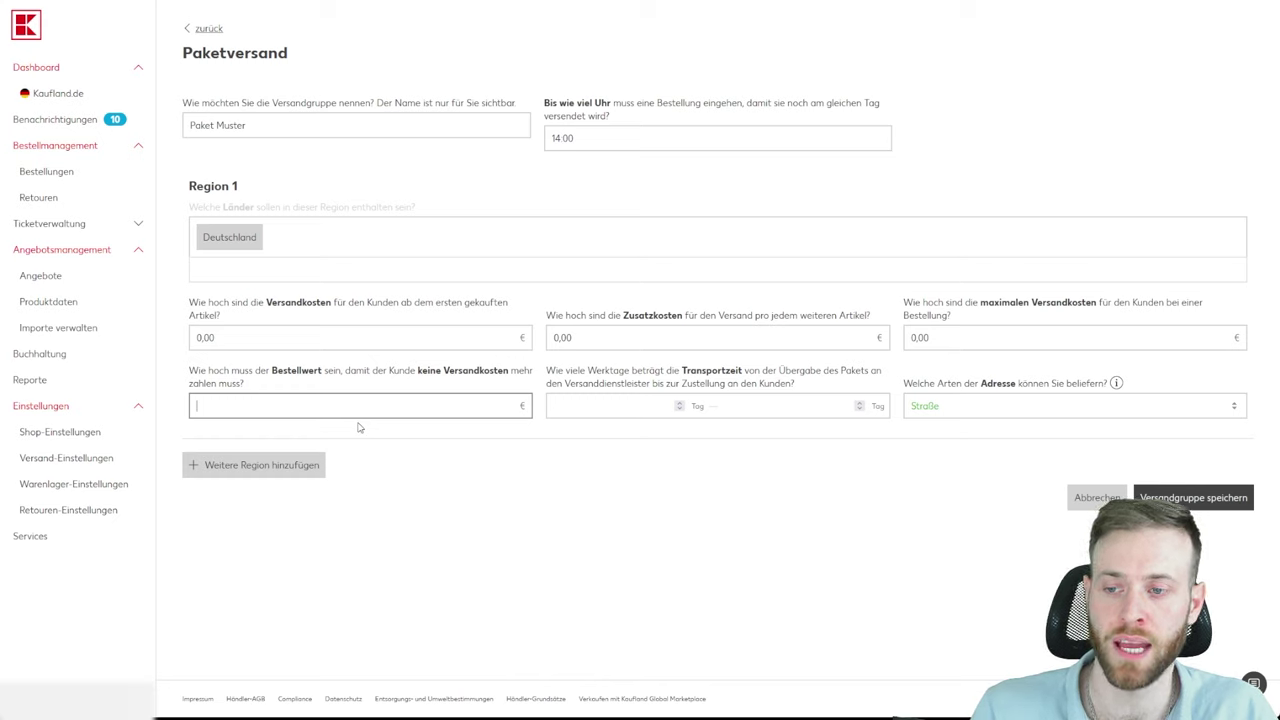
{"action": "left_click", "coordinate": [236, 340]}
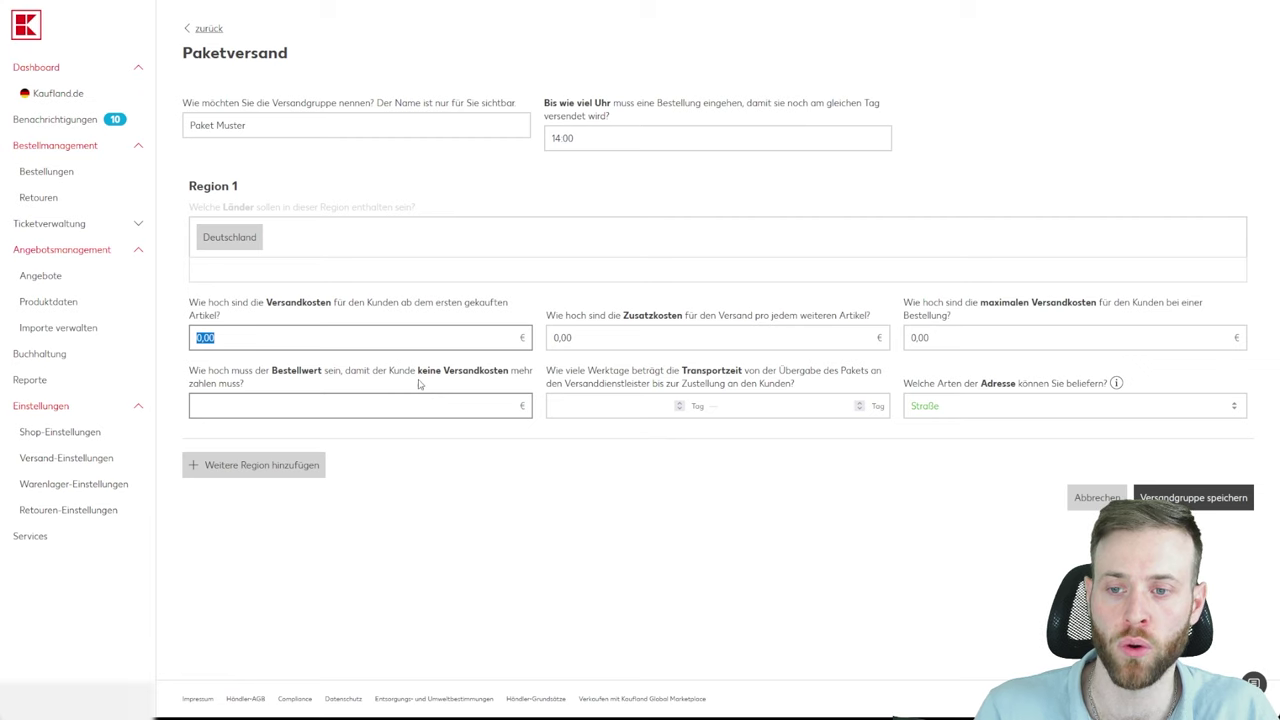
{"action": "left_click", "coordinate": [577, 557]}
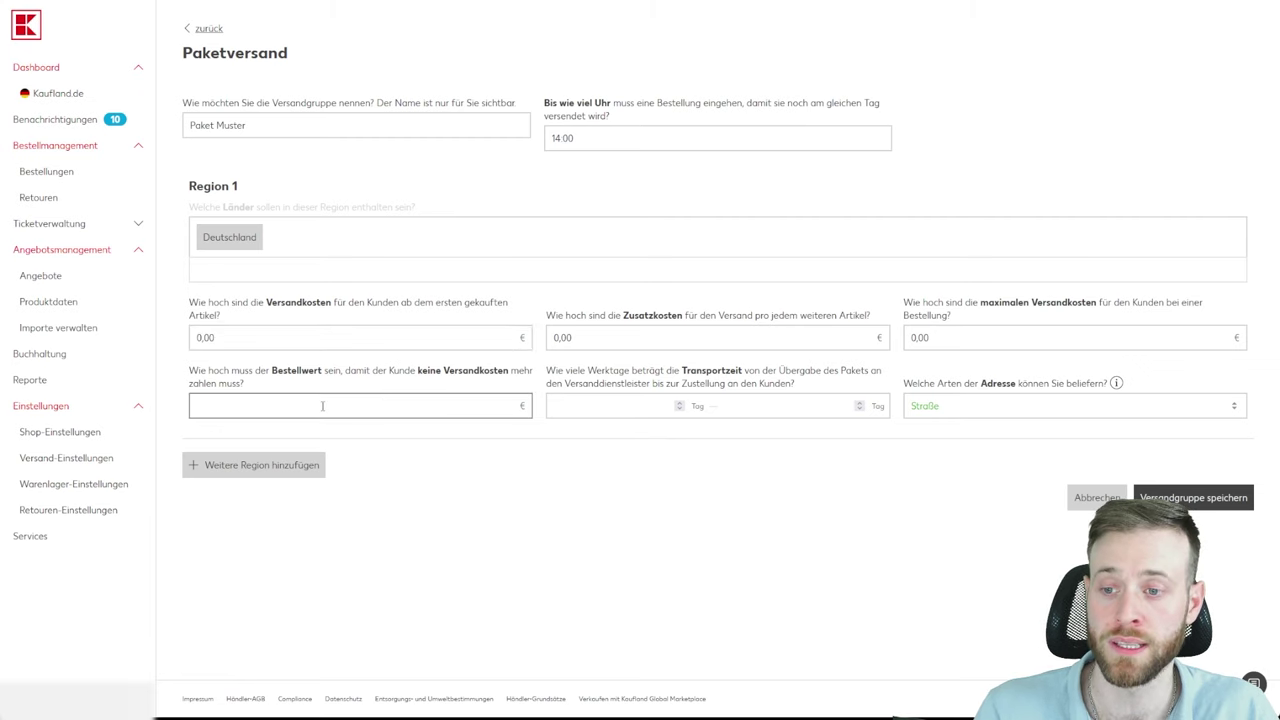
- Set the transport time for Region 1 to 1 to 3 working days
{"action": "double_click", "coordinate": [709, 372]}
{"action": "left_click", "coordinate": [610, 402]}
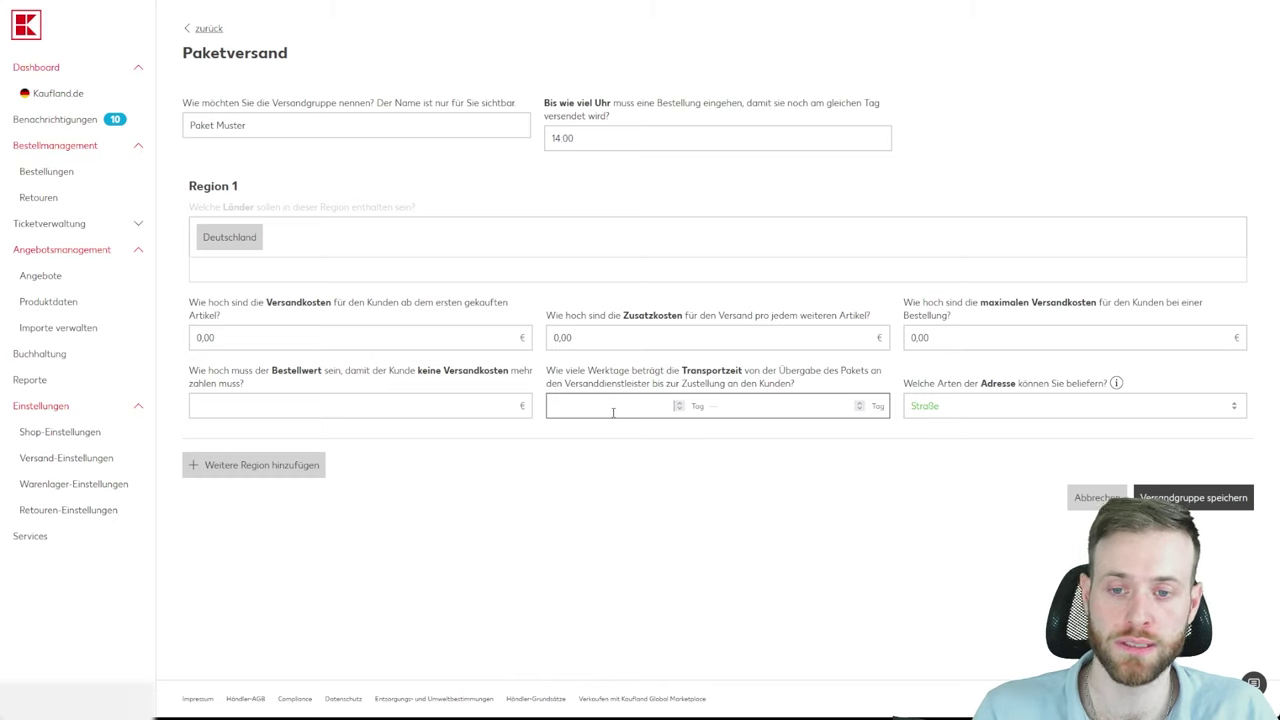
{"action": "type", "text": "1"}
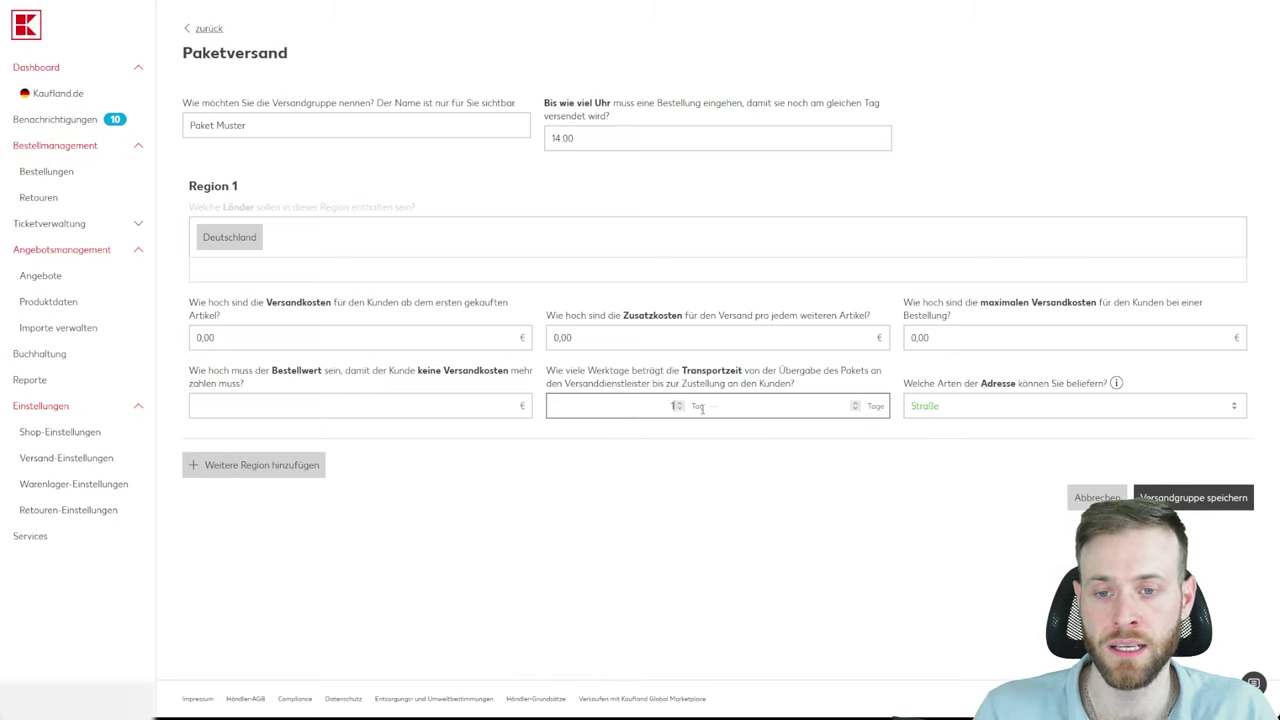
{"action": "key", "text": "Tab"}
{"action": "type", "text": "3"}
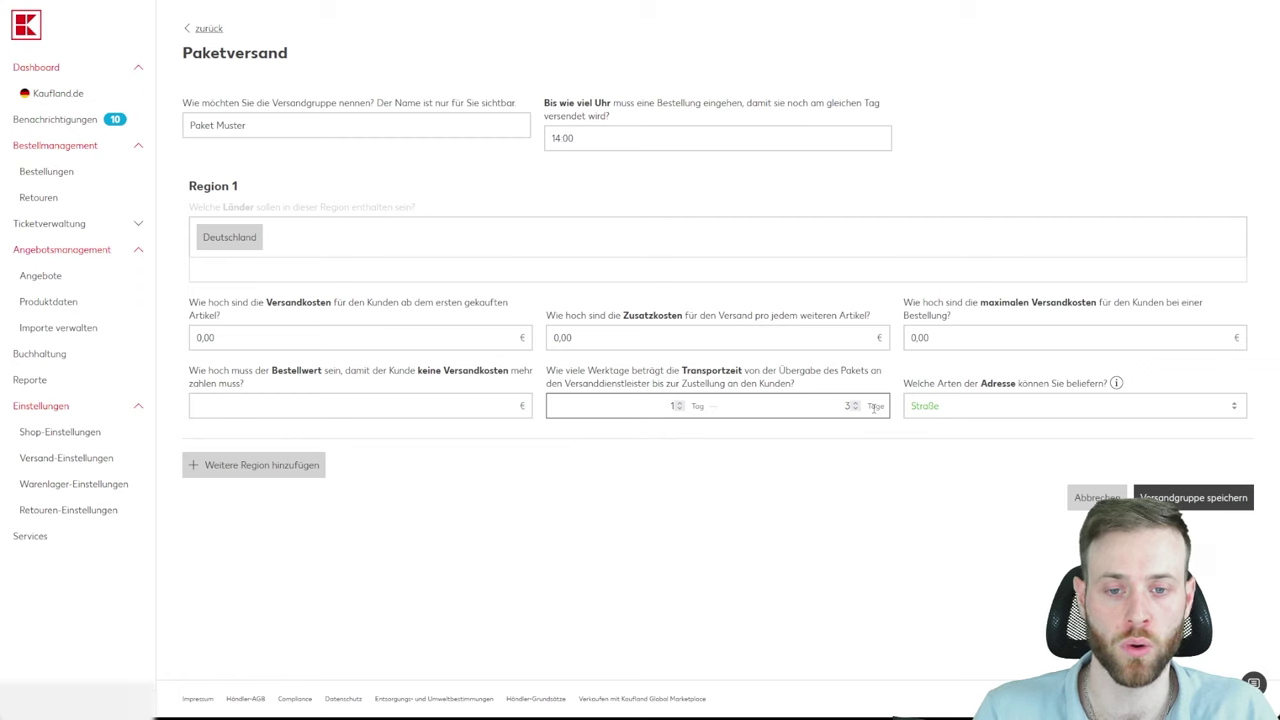
{"action": "key", "text": "Tab"}
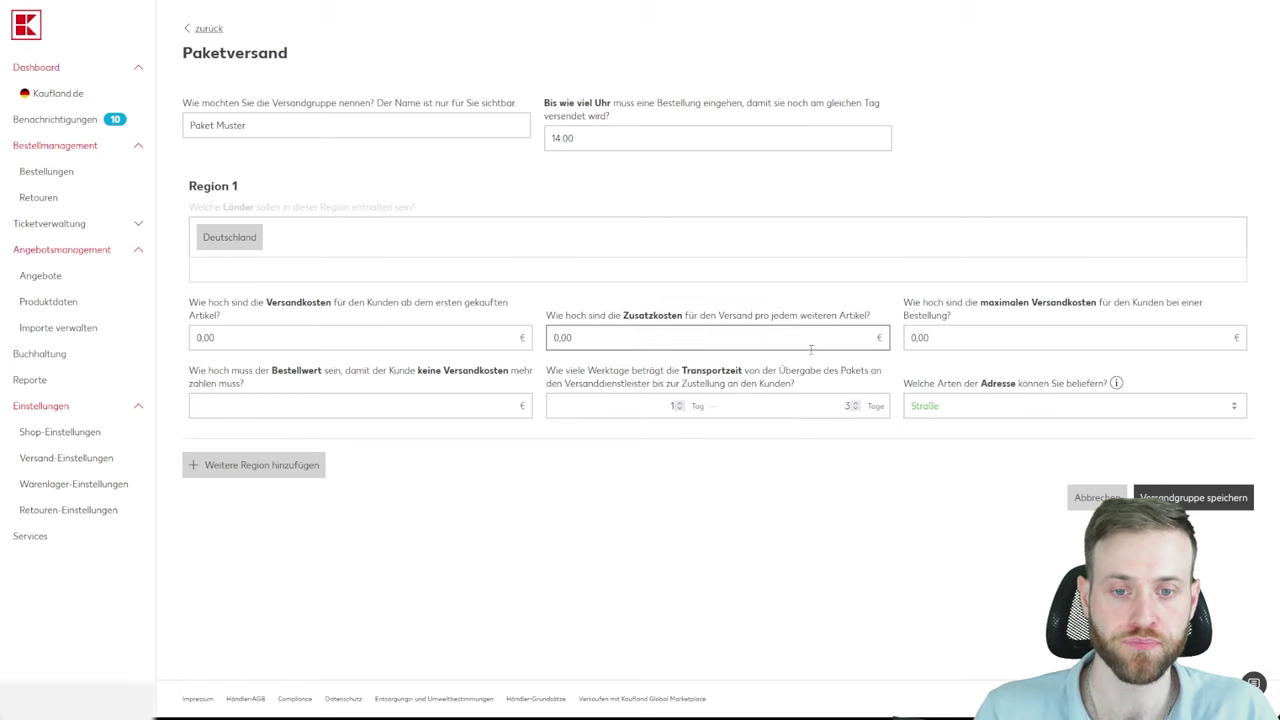
- Check the deliverable address types, keep only "Straße" selected, and save the shipping group
{"action": "left_click", "coordinate": [1014, 408]}
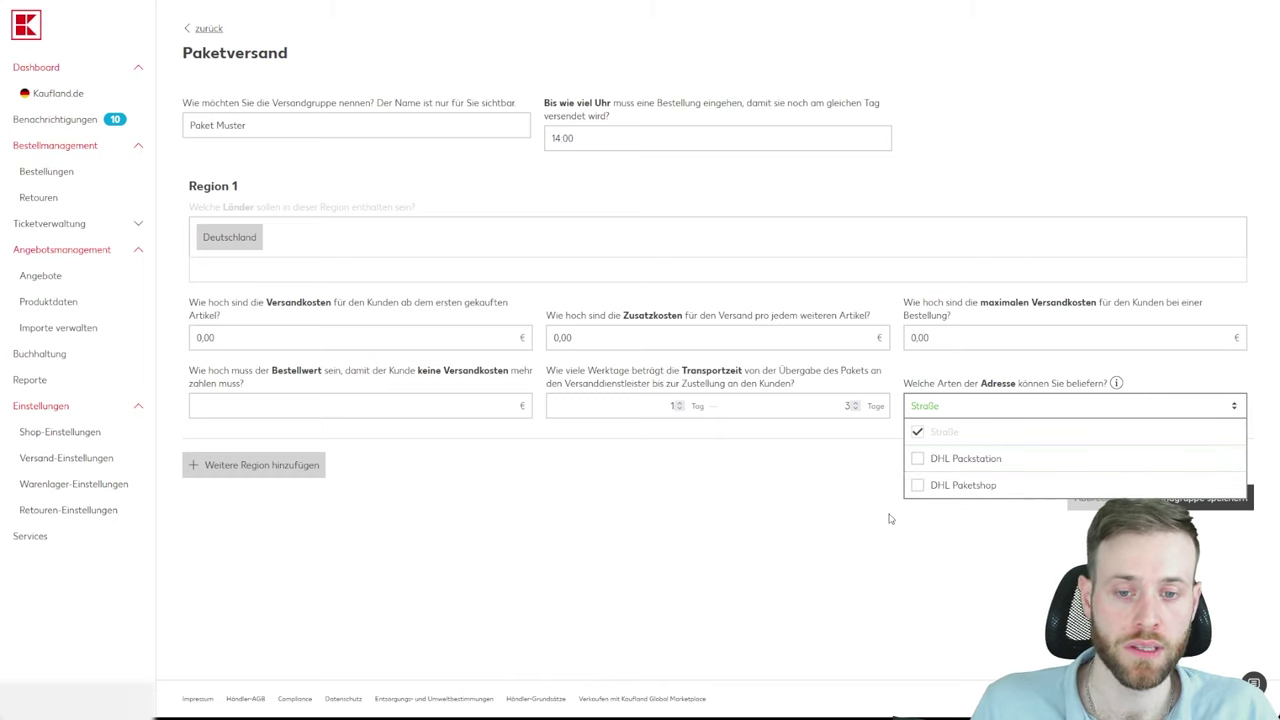
{"action": "left_click", "coordinate": [904, 598]}
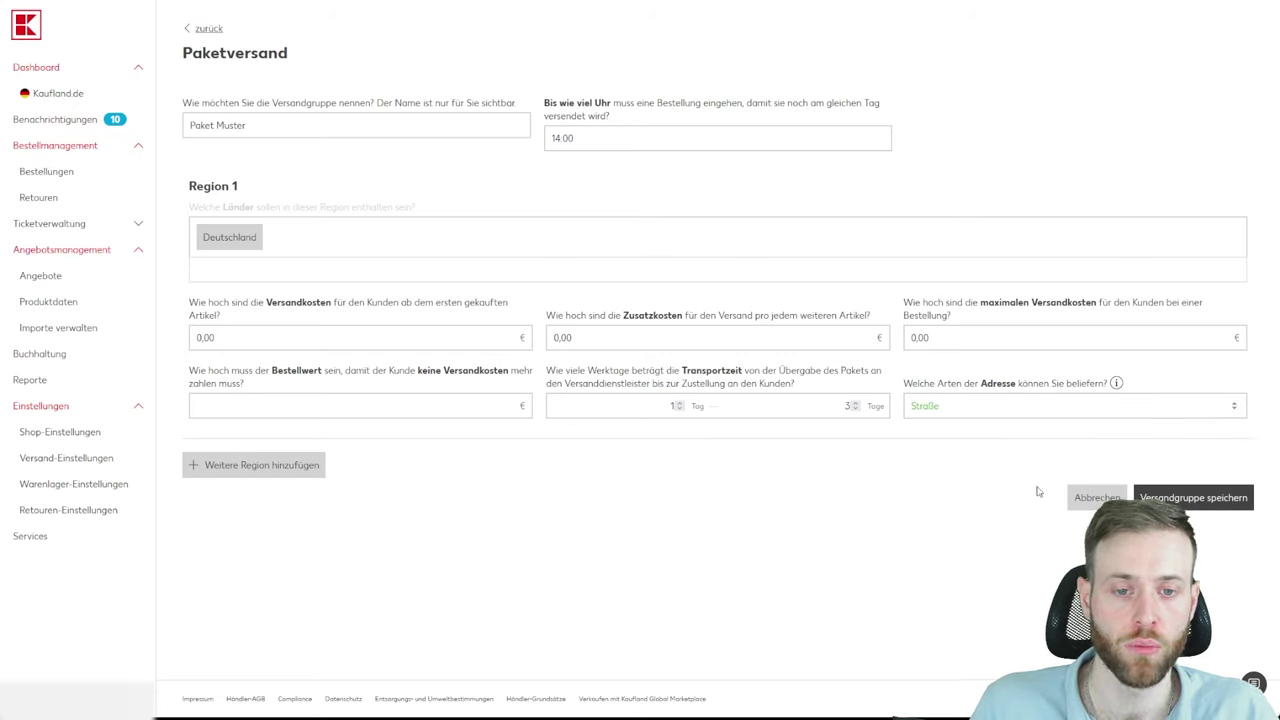
{"action": "left_click", "coordinate": [980, 405]}
{"action": "left_click", "coordinate": [998, 515]}
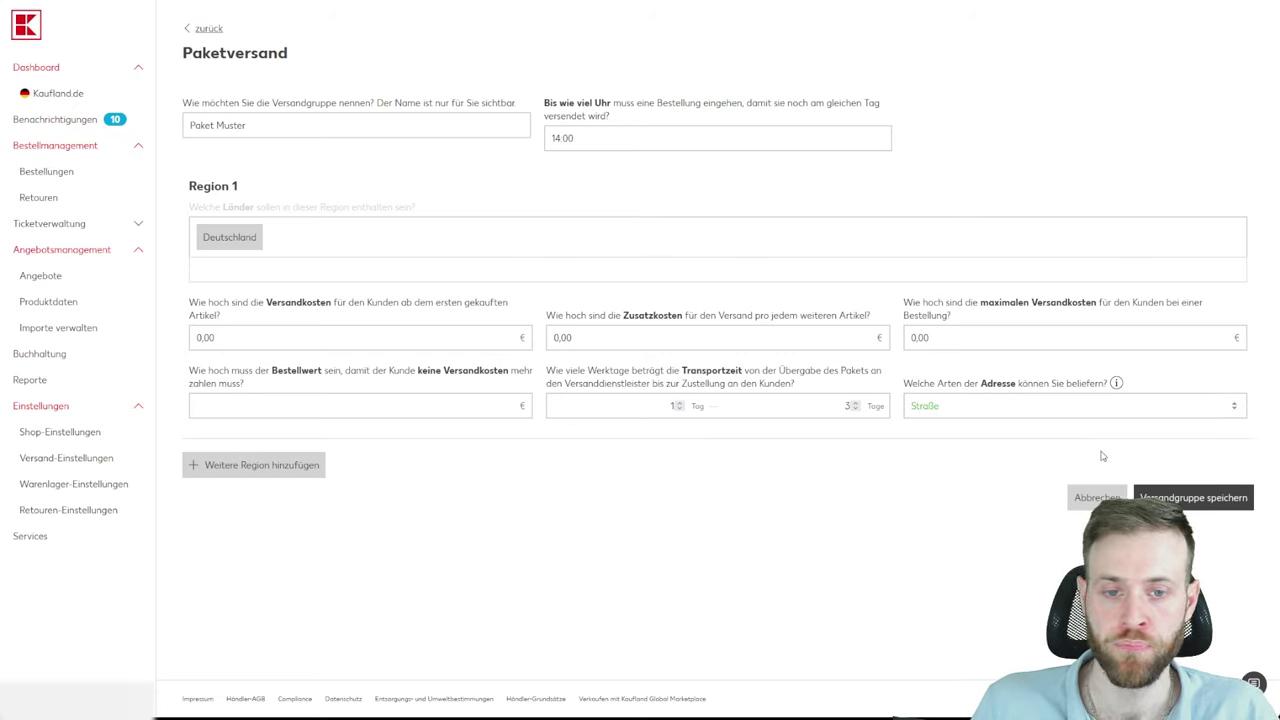
{"action": "left_click", "coordinate": [1198, 499]}
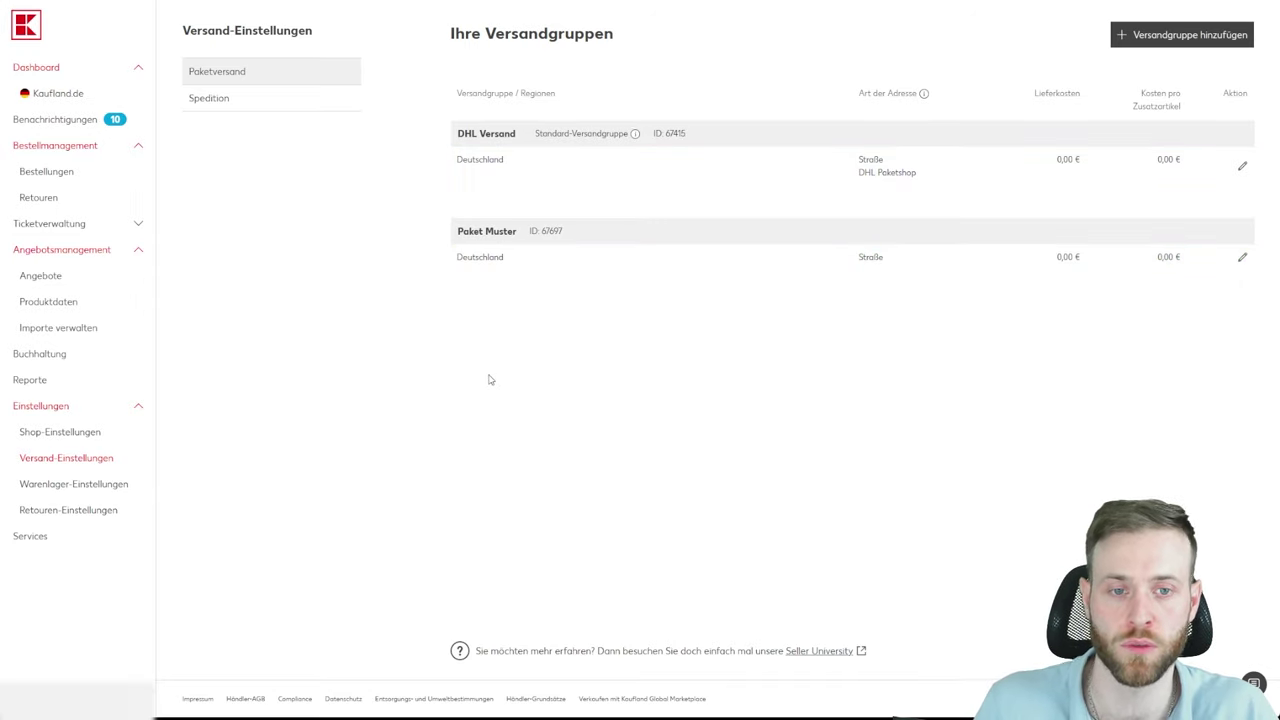
- Go to the warehouse settings and start a new warehouse named "Muster Lager"
{"action": "left_click", "coordinate": [100, 485]}
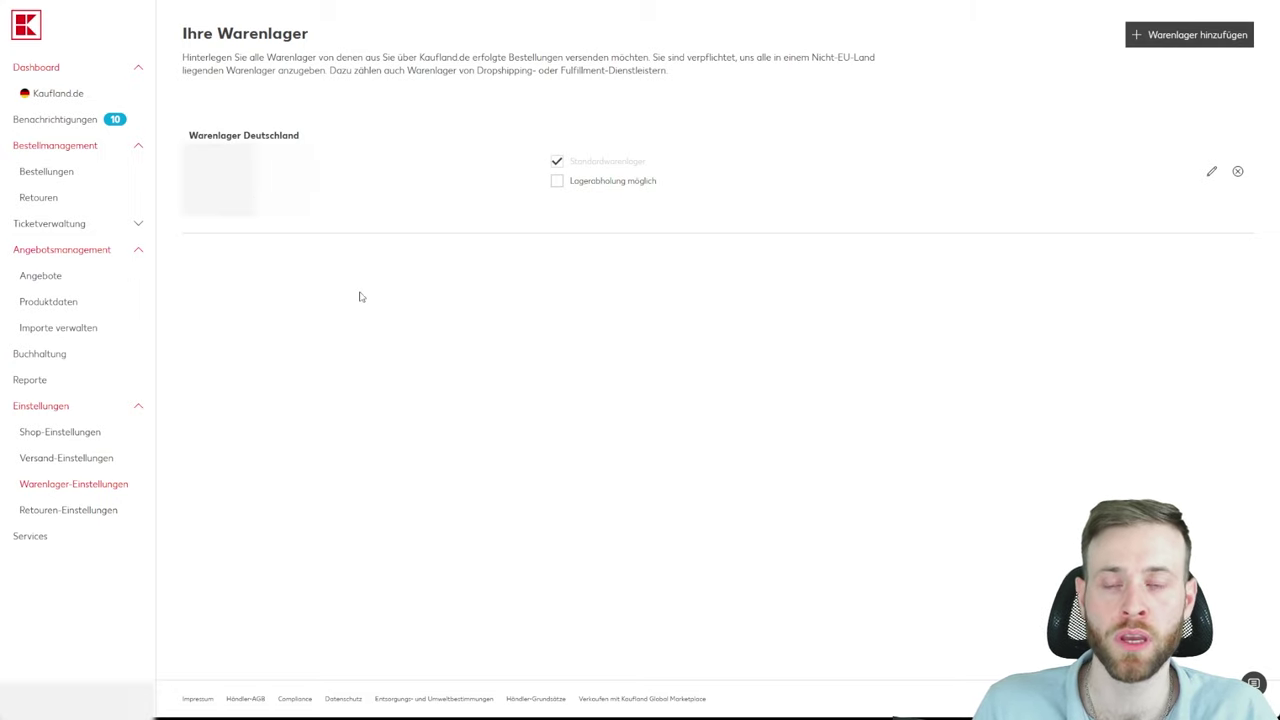
{"action": "left_click", "coordinate": [1180, 40]}
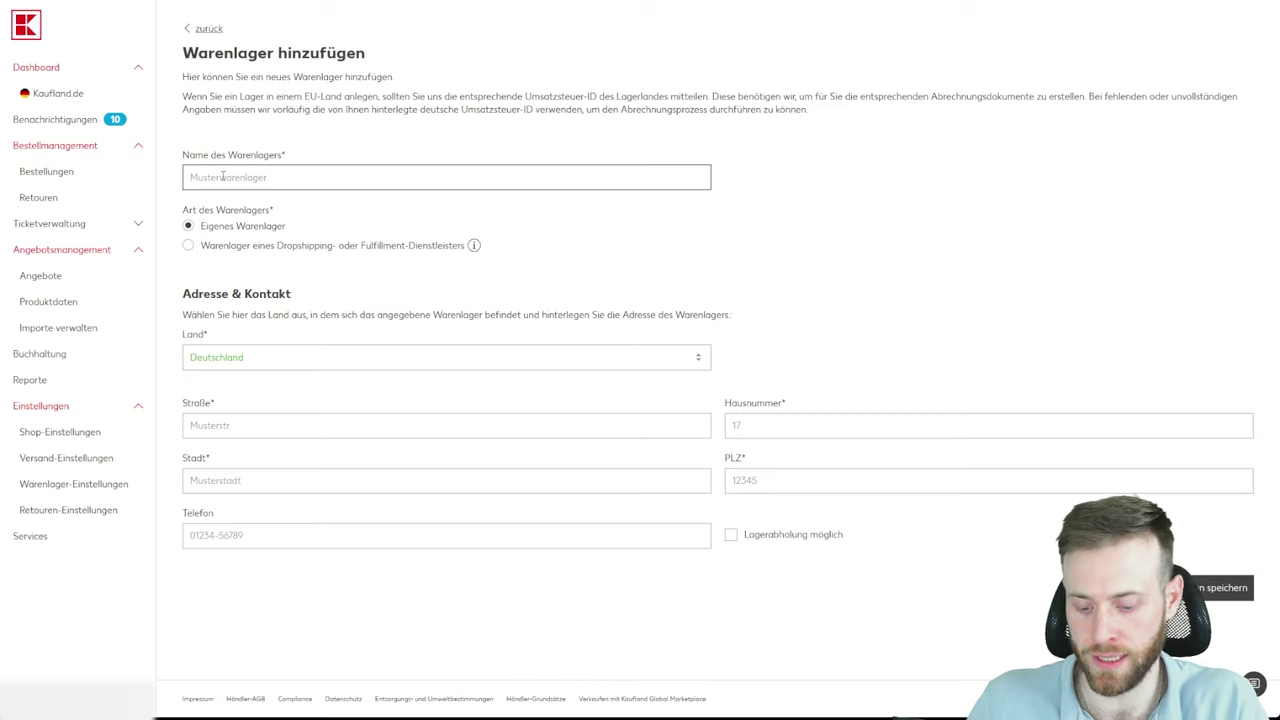
{"action": "type", "text": "Msut"}
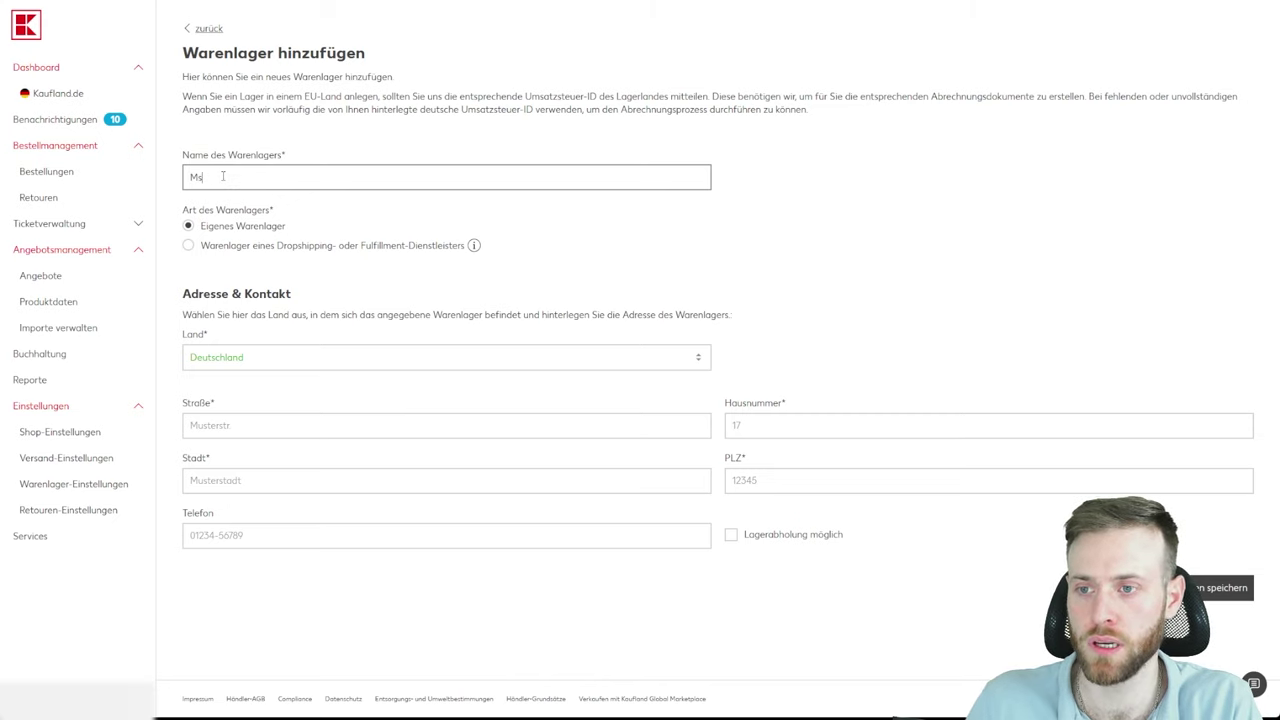
{"action": "key", "text": "BackSpace"}
{"action": "type", "text": "uster Lager"}
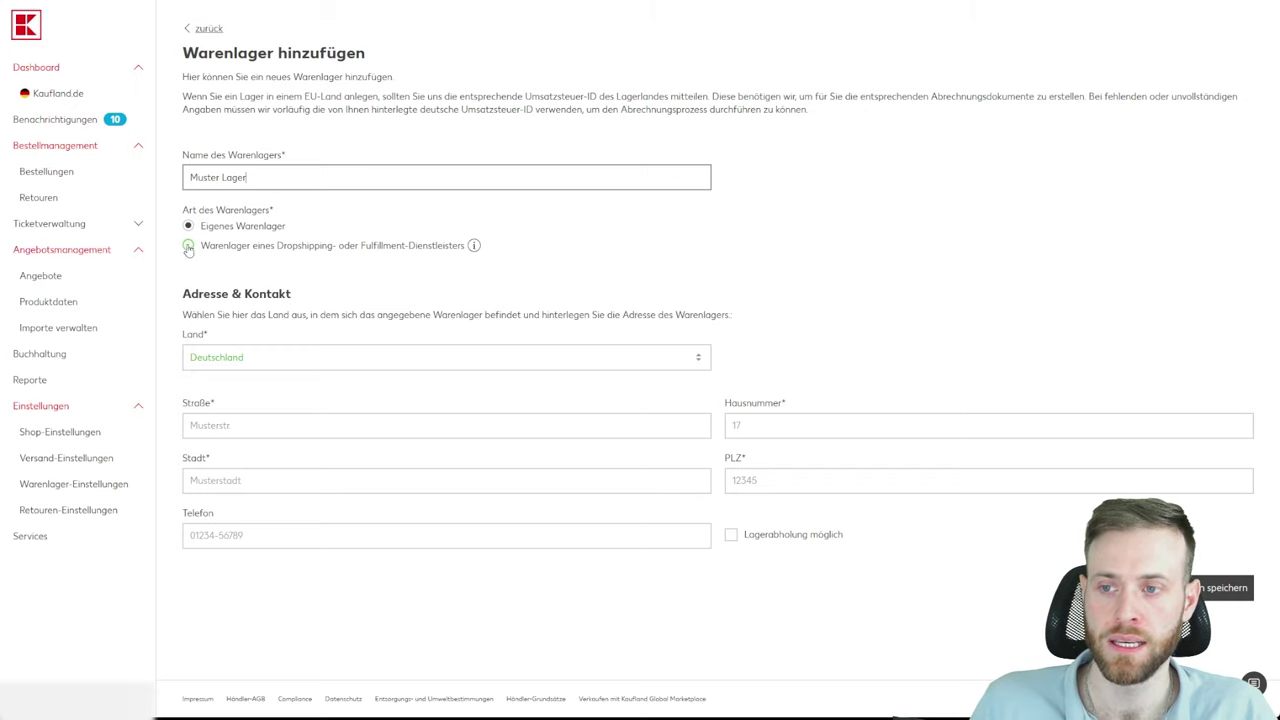
- Set the warehouse type to "Warenlager eines Dropshipping- oder Fulfillment-Dienstleisters"
{"action": "left_click", "coordinate": [189, 246]}
{"action": "left_click", "coordinate": [188, 227]}
{"action": "left_click", "coordinate": [189, 246]}
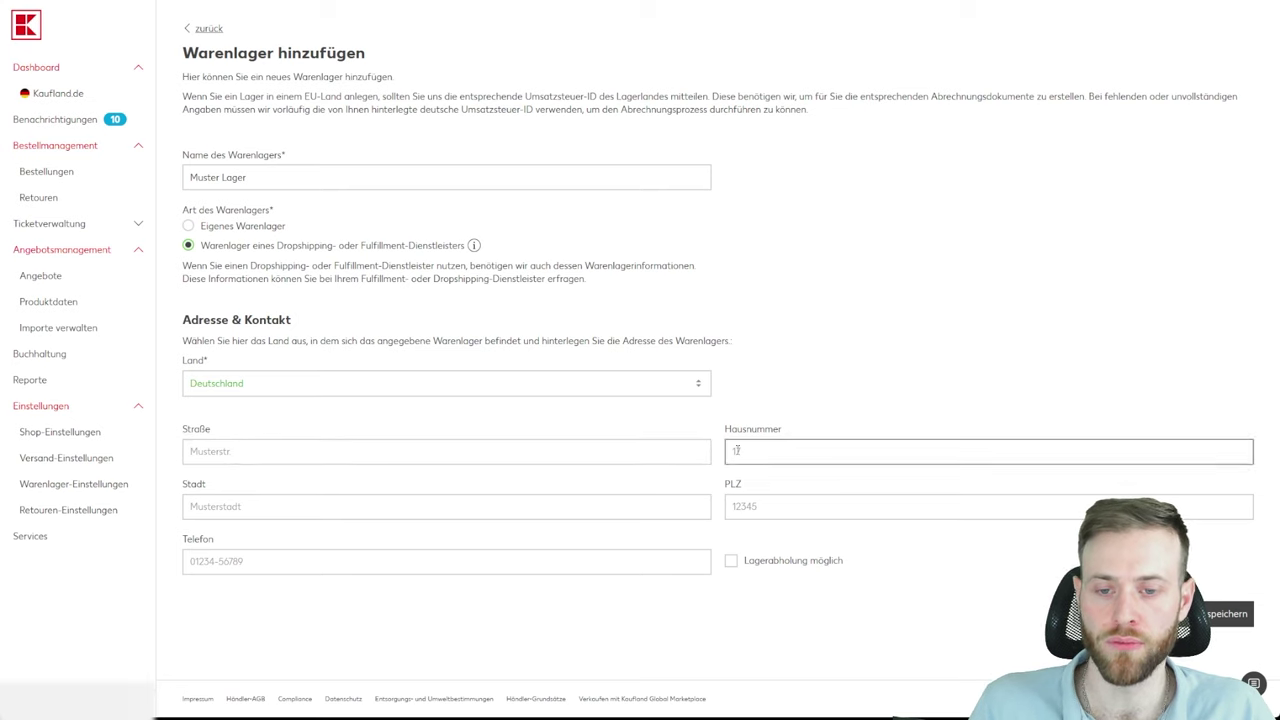
- Leave the address fields empty and enable "Lagerabholung möglich" for the new warehouse
{"action": "left_click", "coordinate": [446, 451]}
{"action": "left_click", "coordinate": [453, 507]}
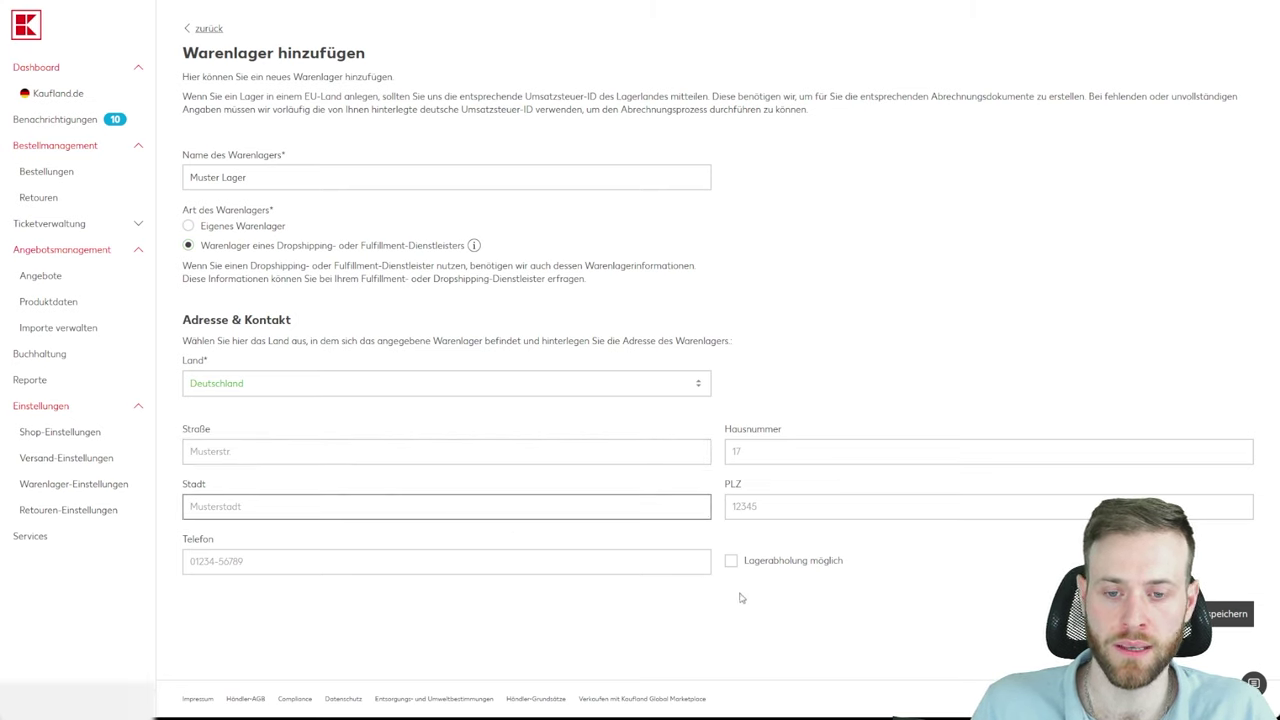
{"action": "left_click", "coordinate": [815, 603]}
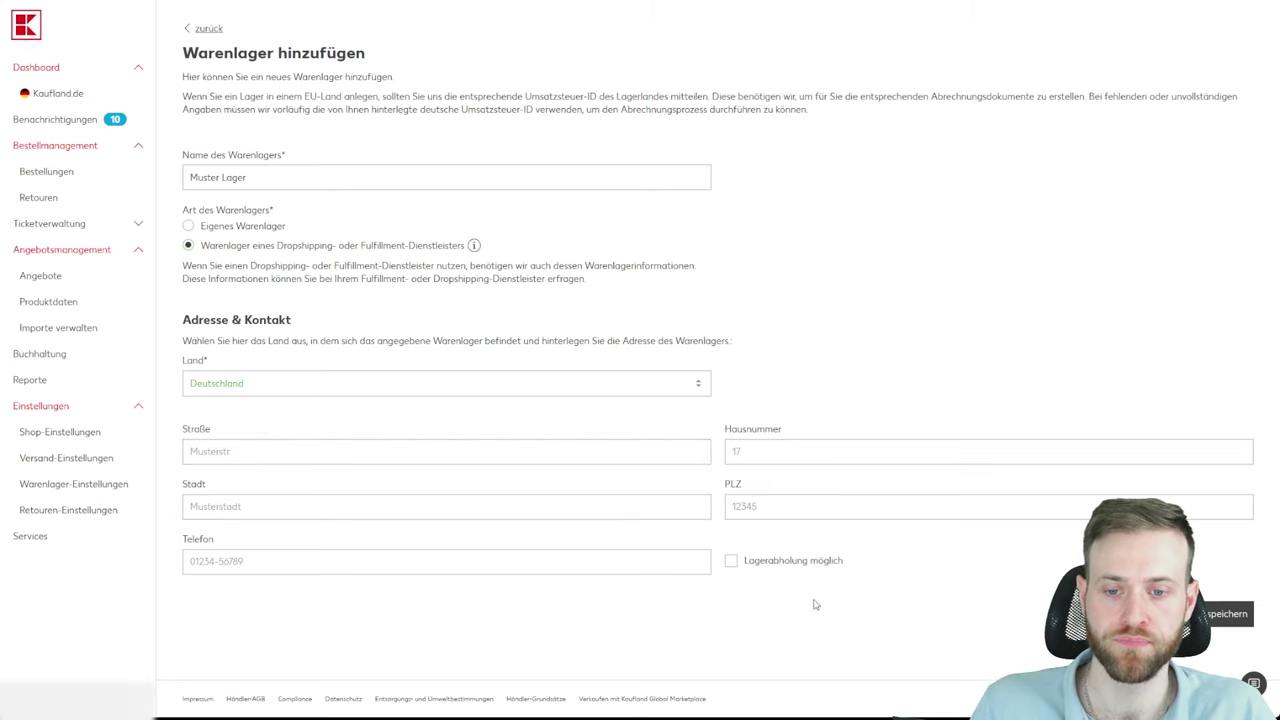
{"action": "left_click", "coordinate": [731, 564]}
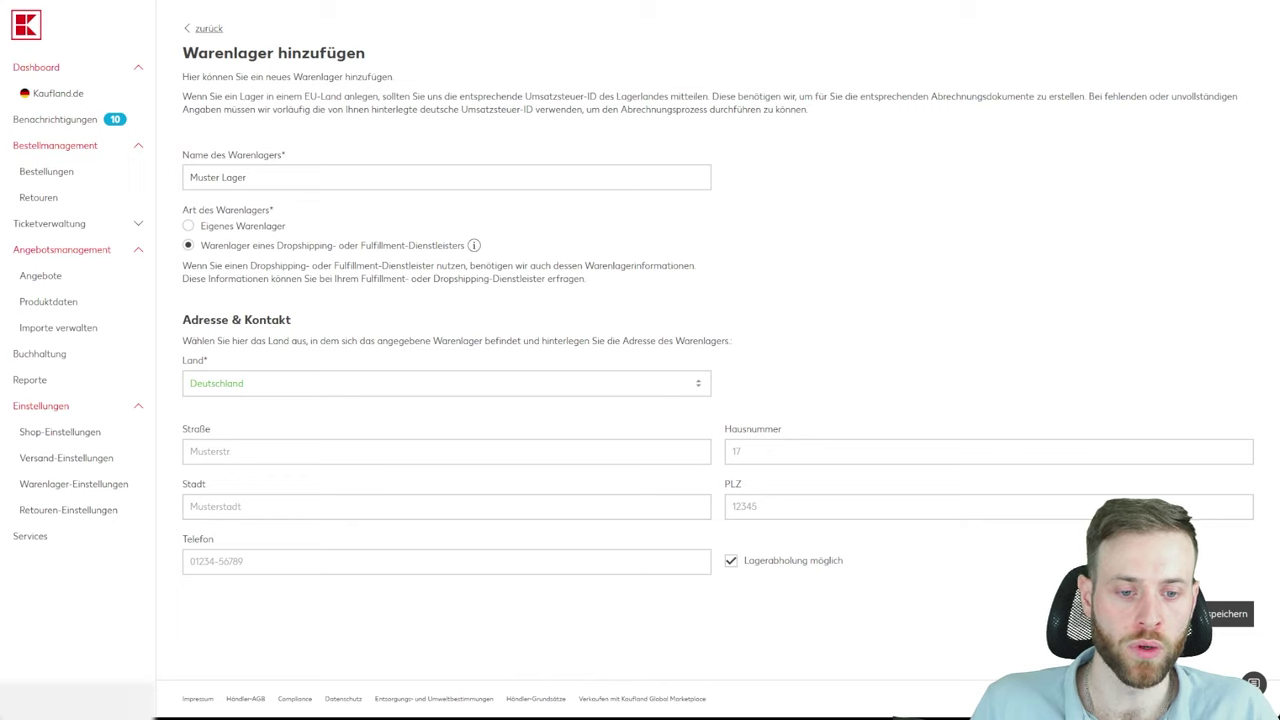
- Disable "Lagerabholung möglich" for the new warehouse and go to the overview of own offers
{"action": "left_click", "coordinate": [731, 561]}
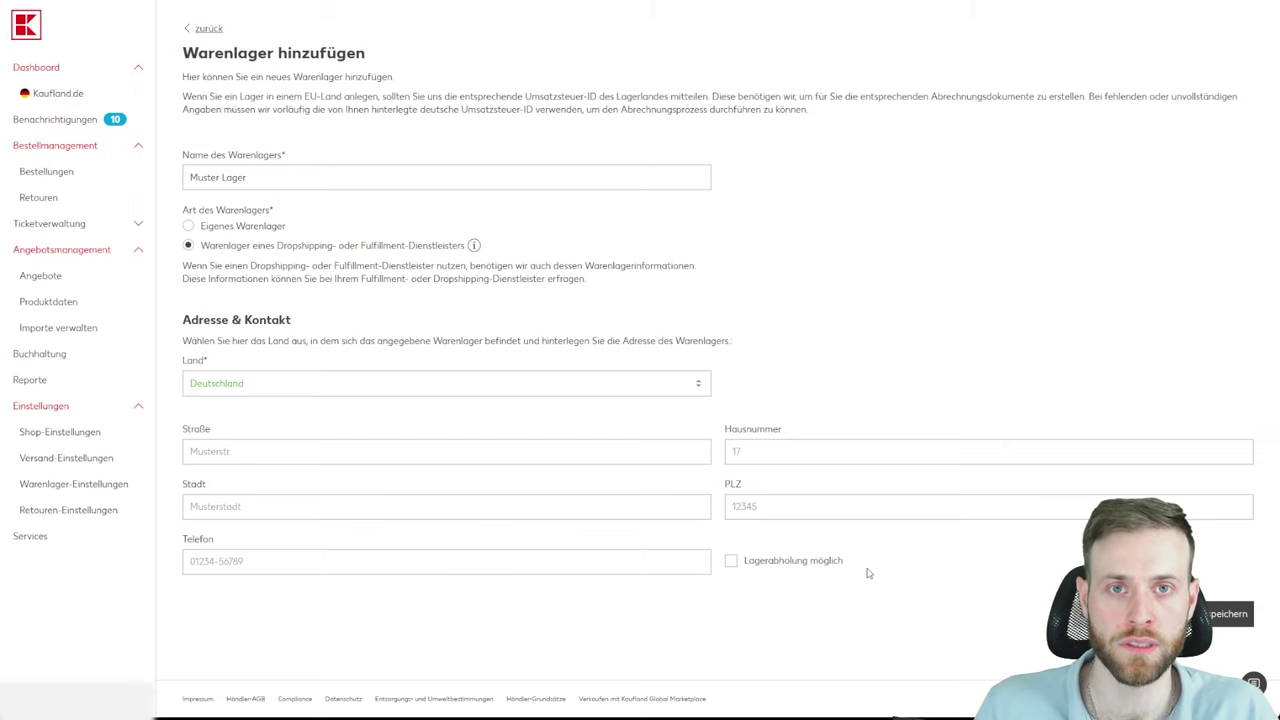
{"action": "left_click", "coordinate": [64, 258]}
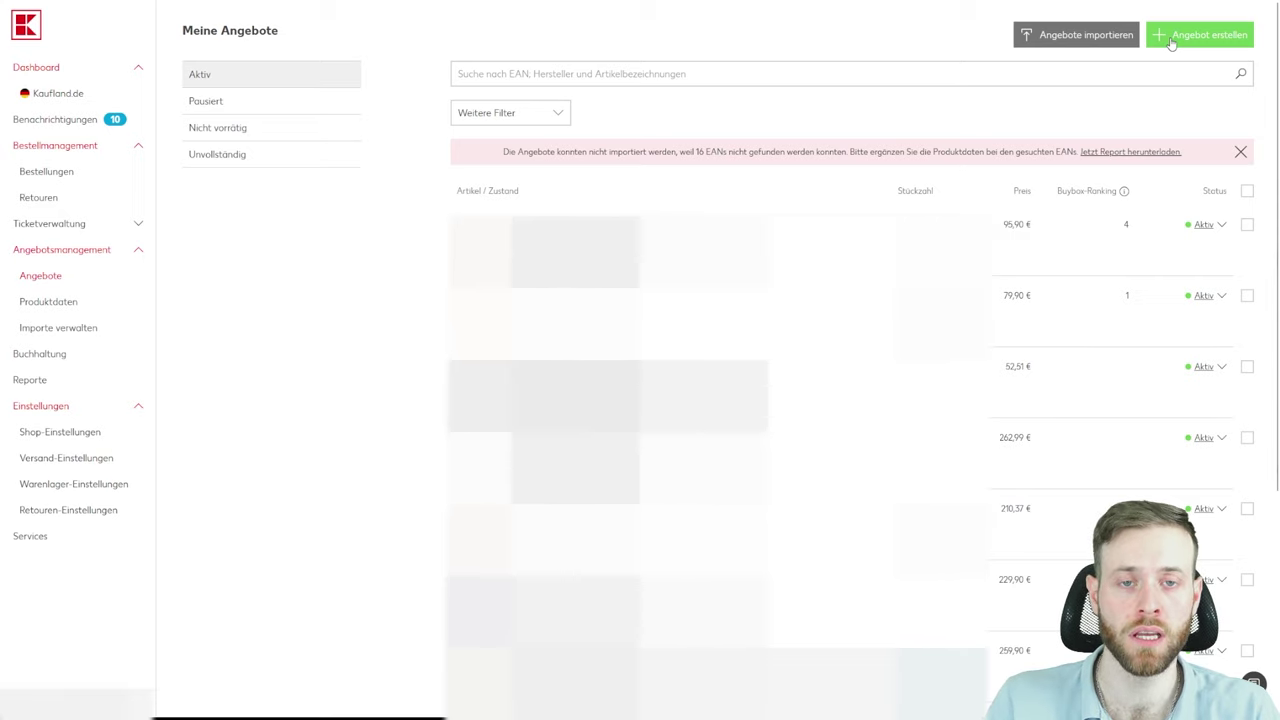
- Start an offer file import with "Kaufland.de" as the sales channel
{"action": "left_click", "coordinate": [1072, 38]}
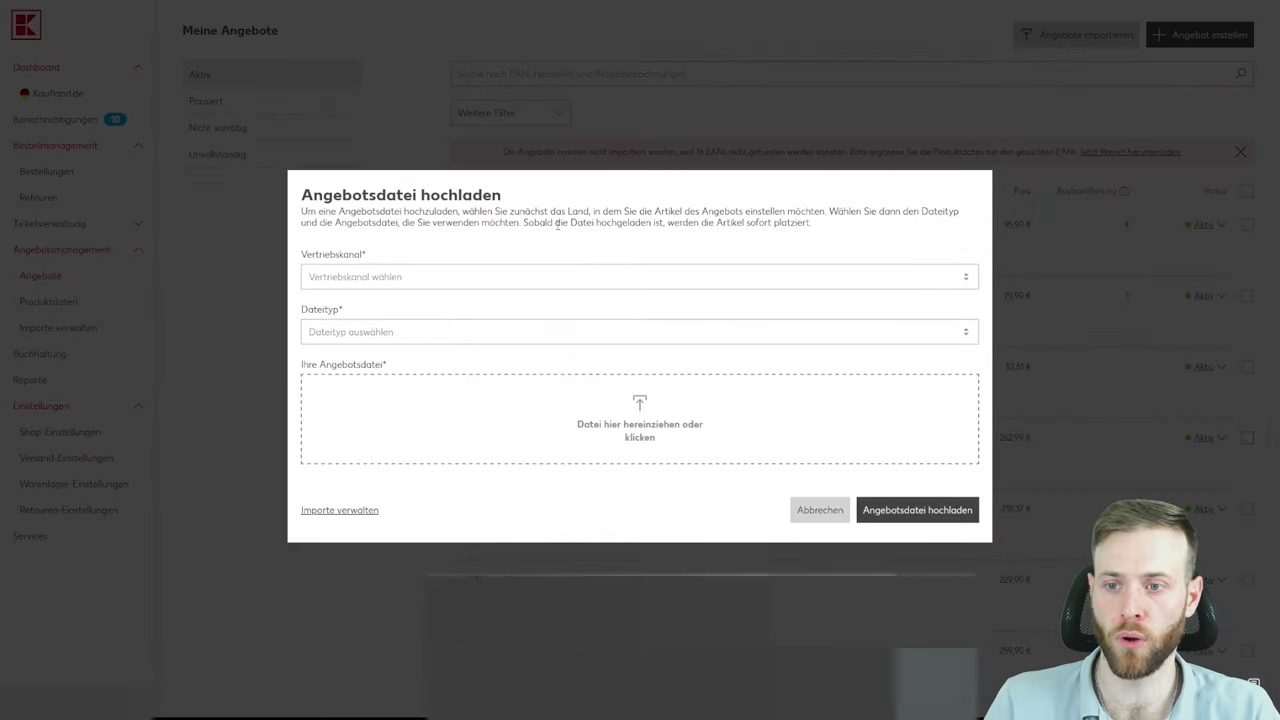
{"action": "left_click", "coordinate": [357, 277]}
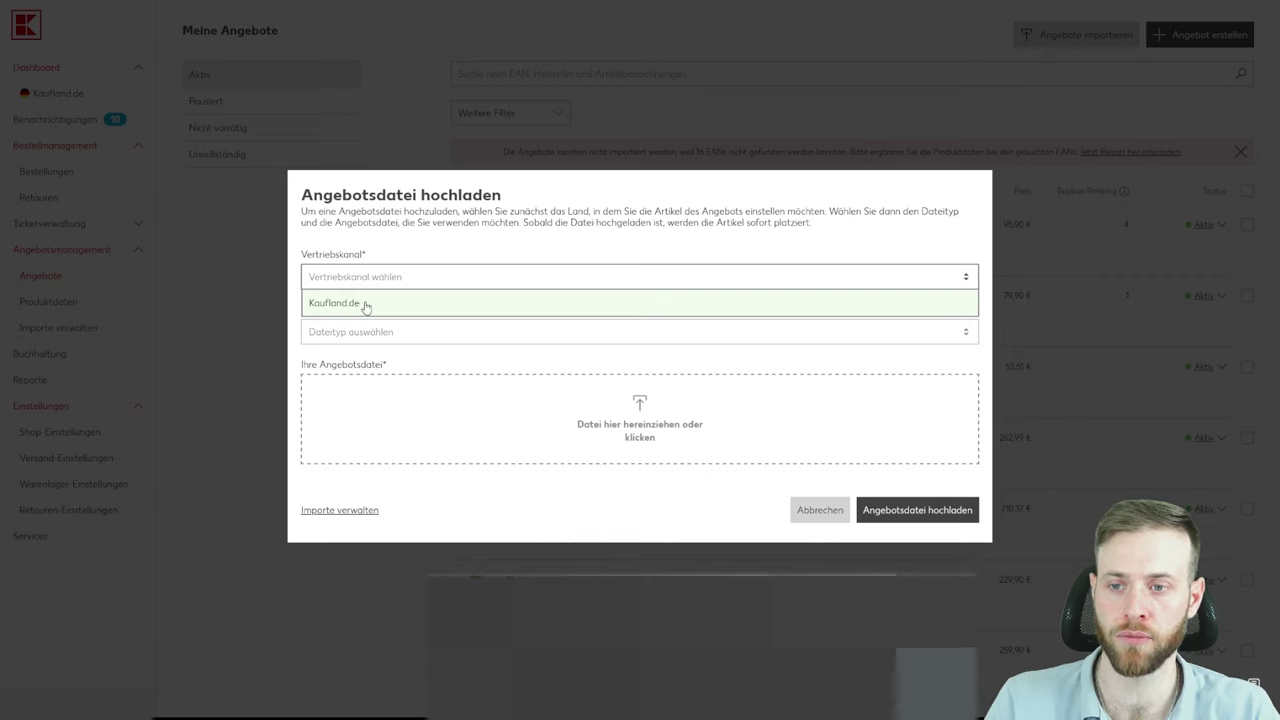
{"action": "left_click", "coordinate": [365, 306]}
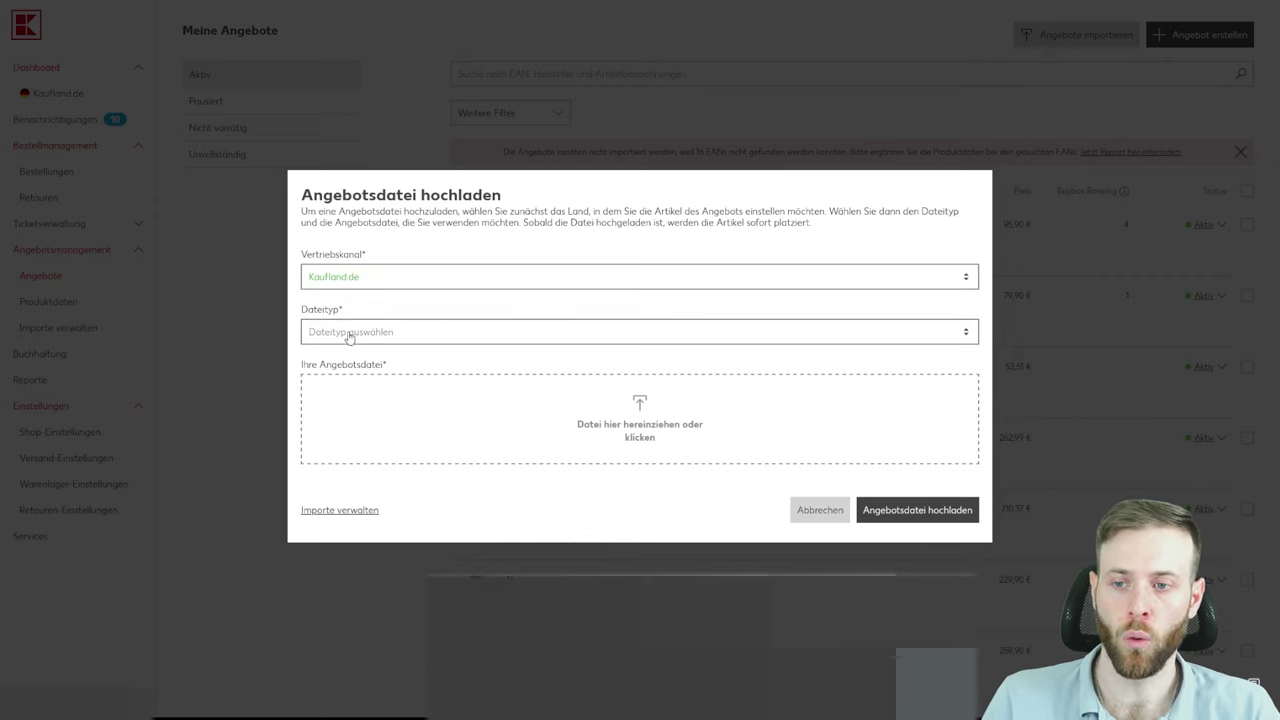
- Review the available offer file types, choose "Inventory-CSV-Datei (Bestehendes Angebot ergänzen)", and cancel the import
{"action": "left_click", "coordinate": [350, 334]}
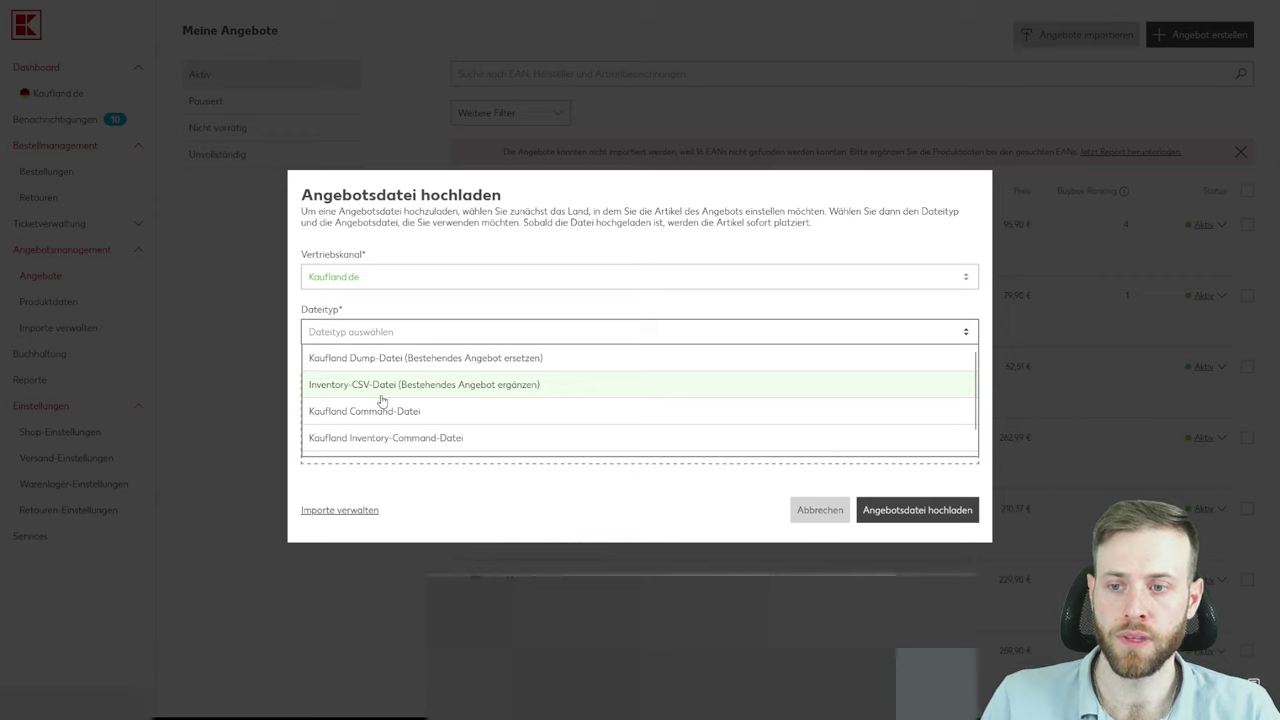
{"action": "scroll", "coordinate": [430, 398], "scroll_direction": "down", "scroll_amount": 1}
{"action": "scroll", "coordinate": [430, 398], "scroll_direction": "down", "scroll_amount": 1}
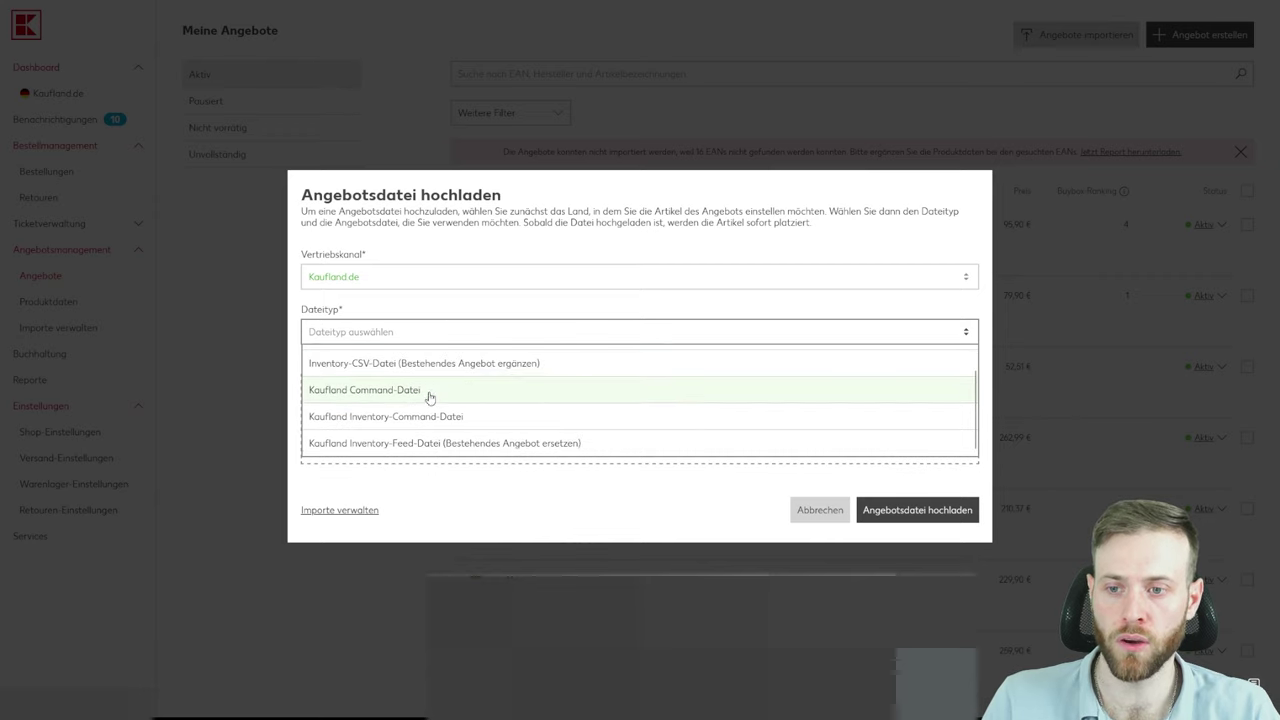
{"action": "scroll", "coordinate": [392, 392], "scroll_direction": "up", "scroll_amount": 1}
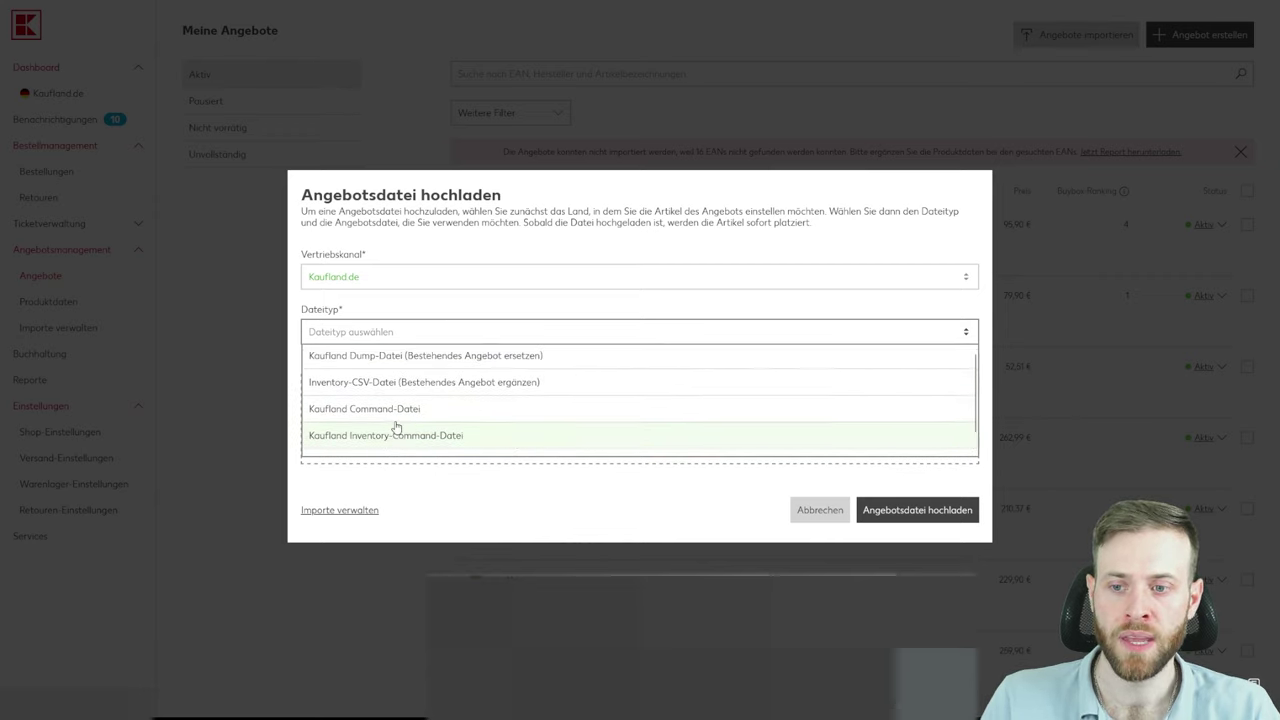
{"action": "scroll", "coordinate": [397, 405], "scroll_direction": "down", "scroll_amount": 1}
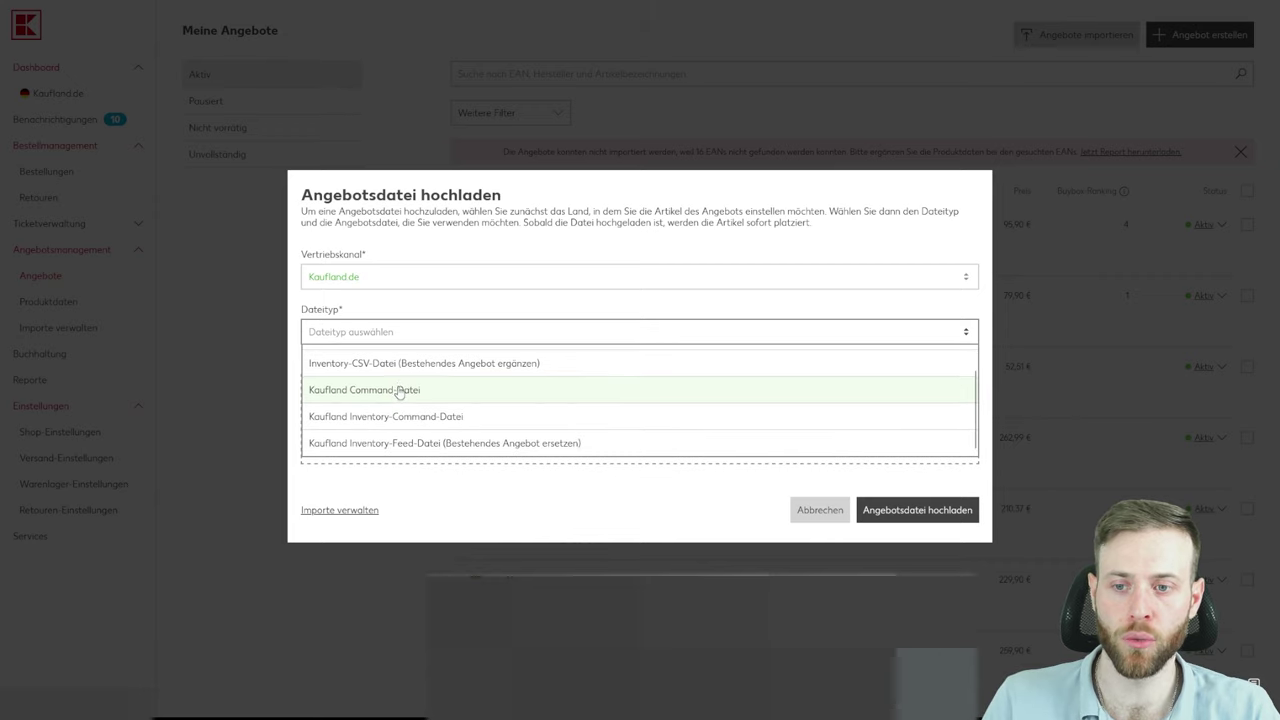
{"action": "scroll", "coordinate": [400, 380], "scroll_direction": "up", "scroll_amount": 1}
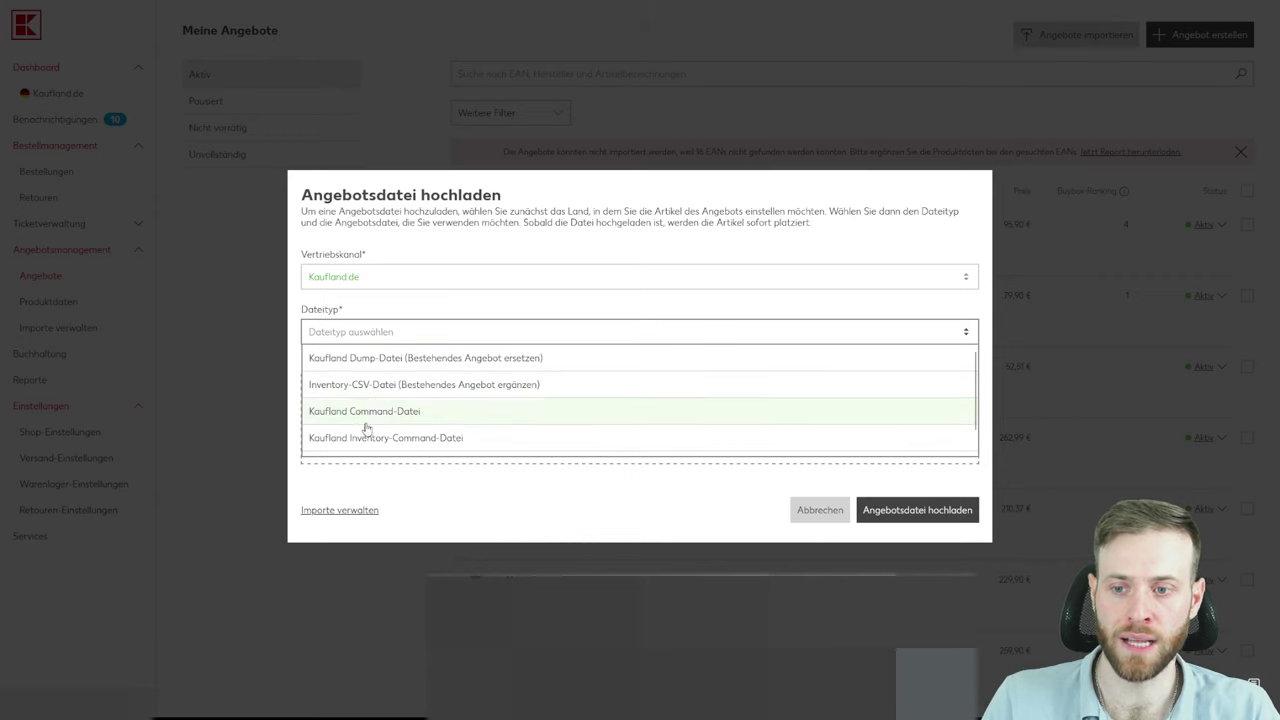
{"action": "scroll", "coordinate": [364, 440], "scroll_direction": "down", "scroll_amount": 1}
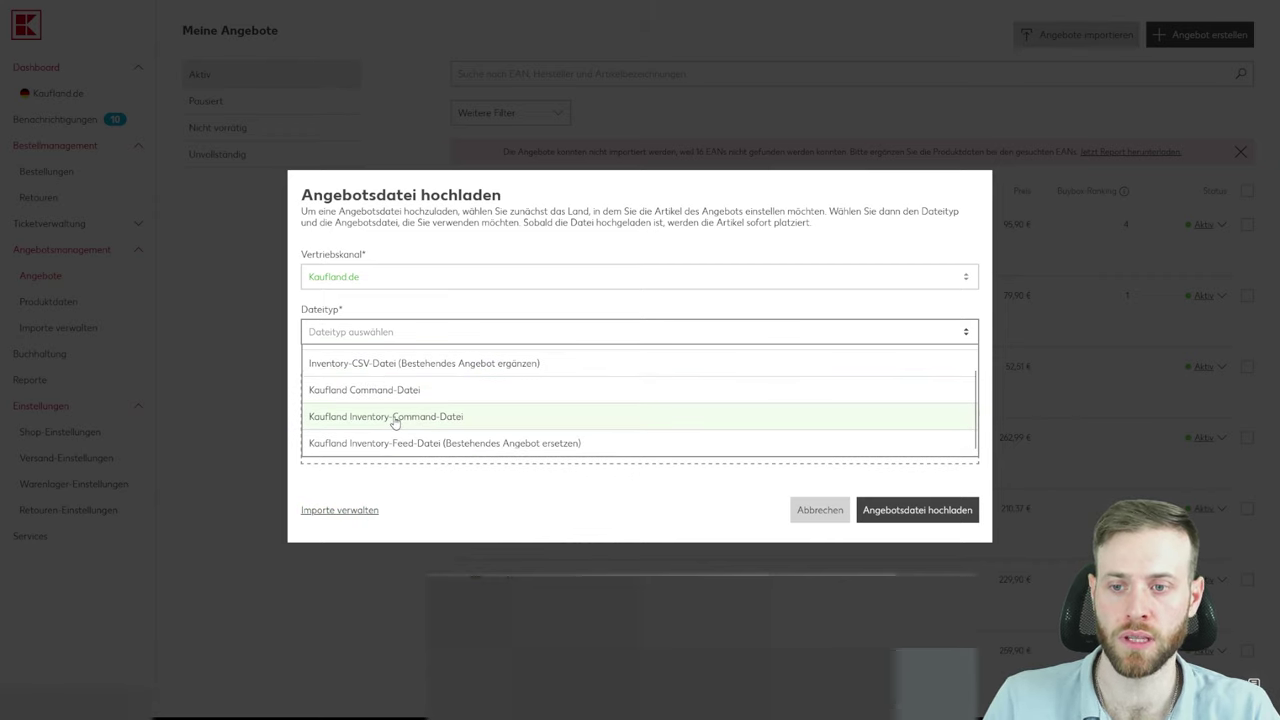
{"action": "scroll", "coordinate": [408, 410], "scroll_direction": "up", "scroll_amount": 1}
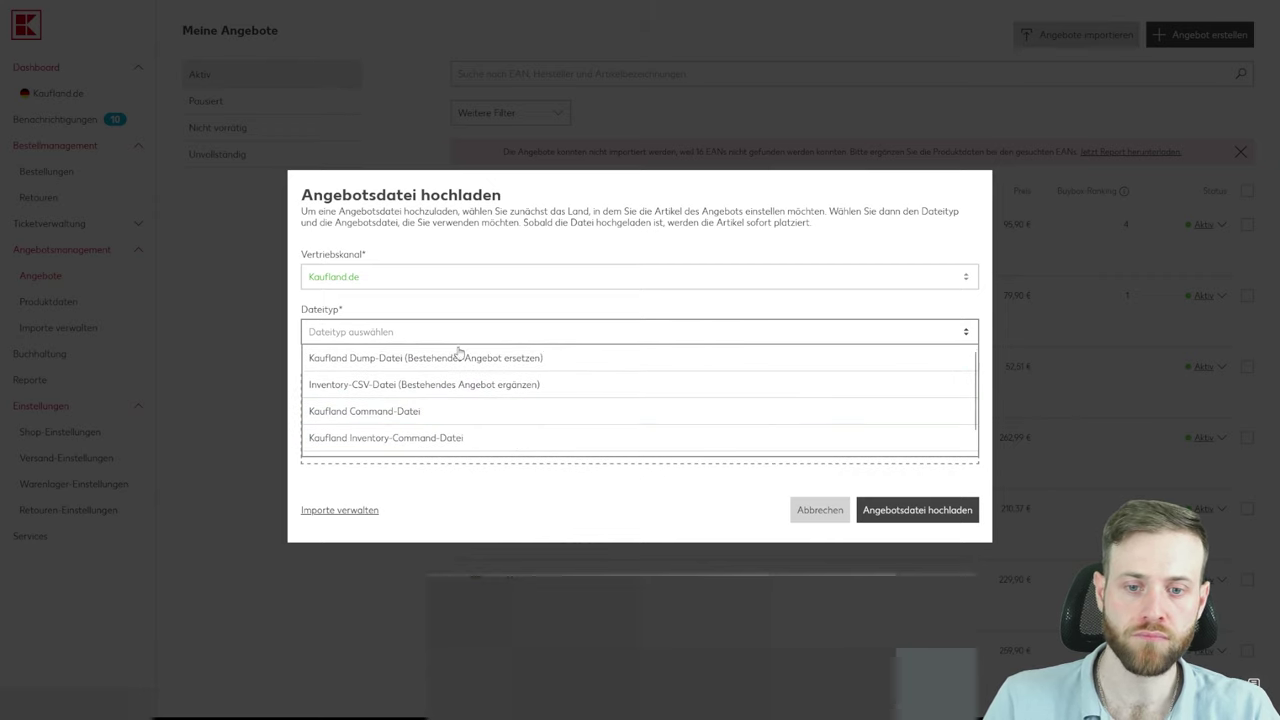
{"action": "left_click", "coordinate": [400, 386]}
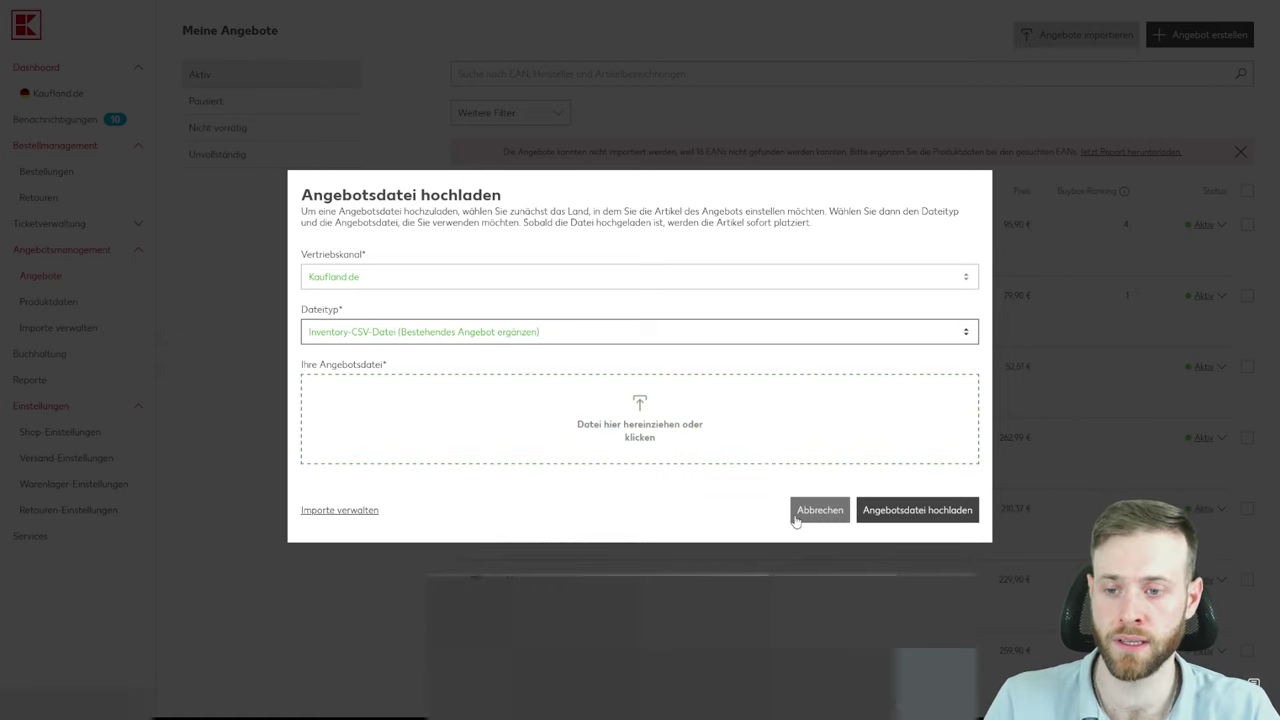
{"action": "left_click", "coordinate": [843, 512]}
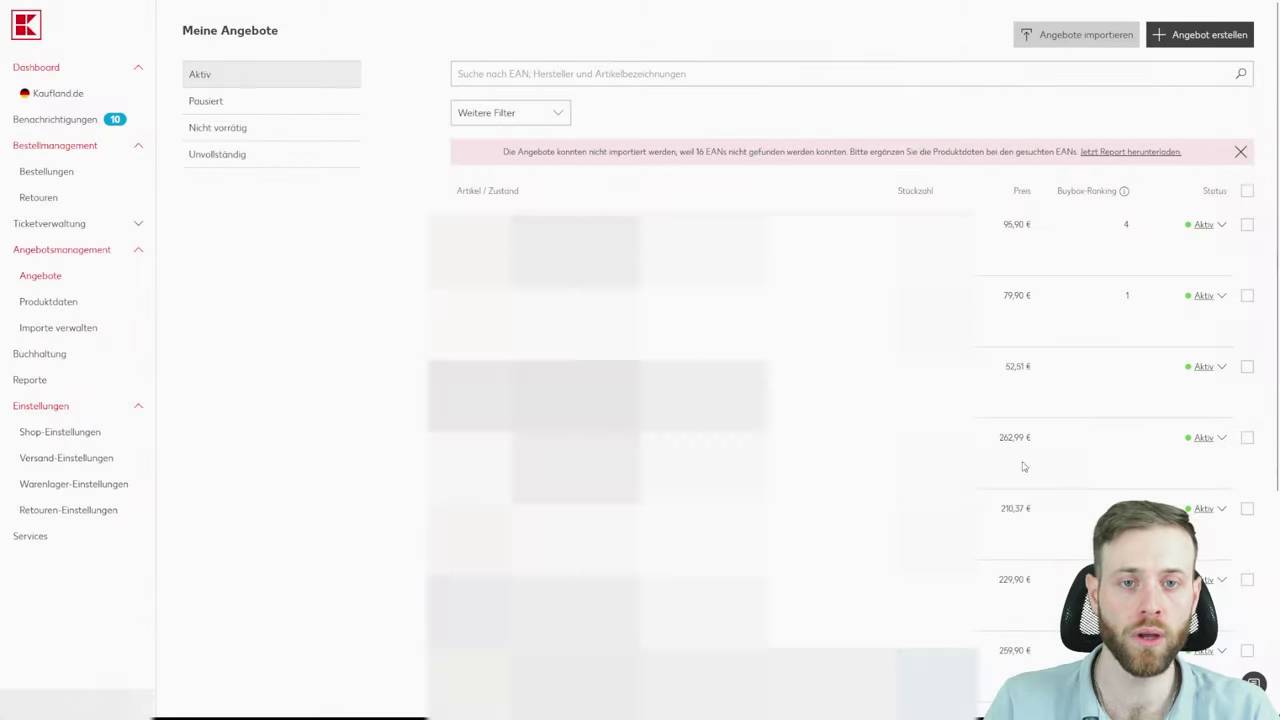
{"action": "left_click", "coordinate": [1163, 44]}
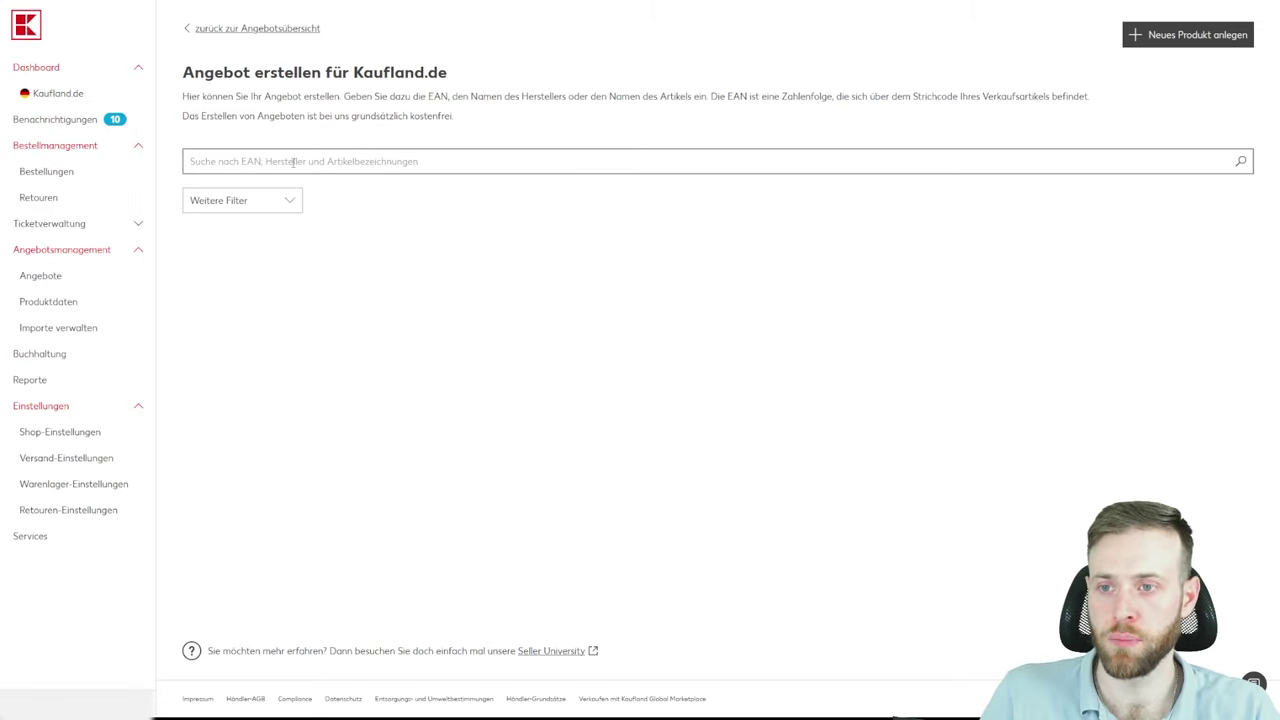
{"action": "key", "text": "ctrl+v"}
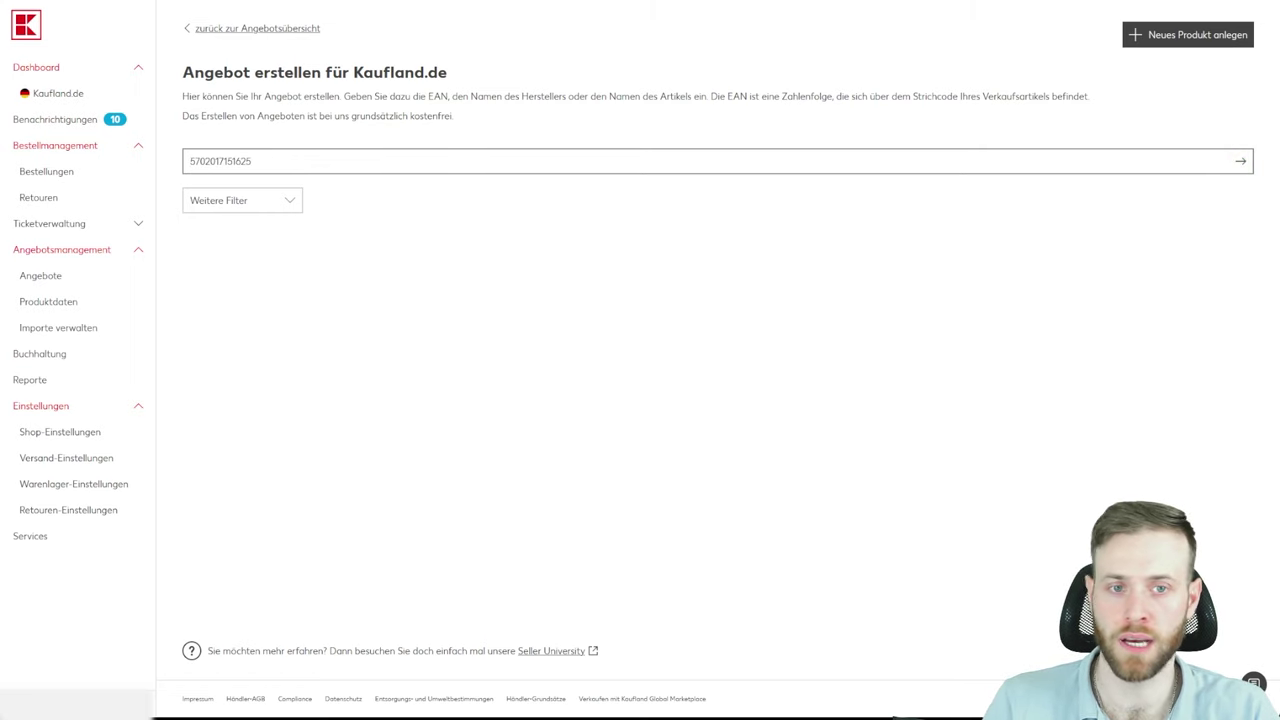
{"action": "left_click", "coordinate": [1240, 163]}
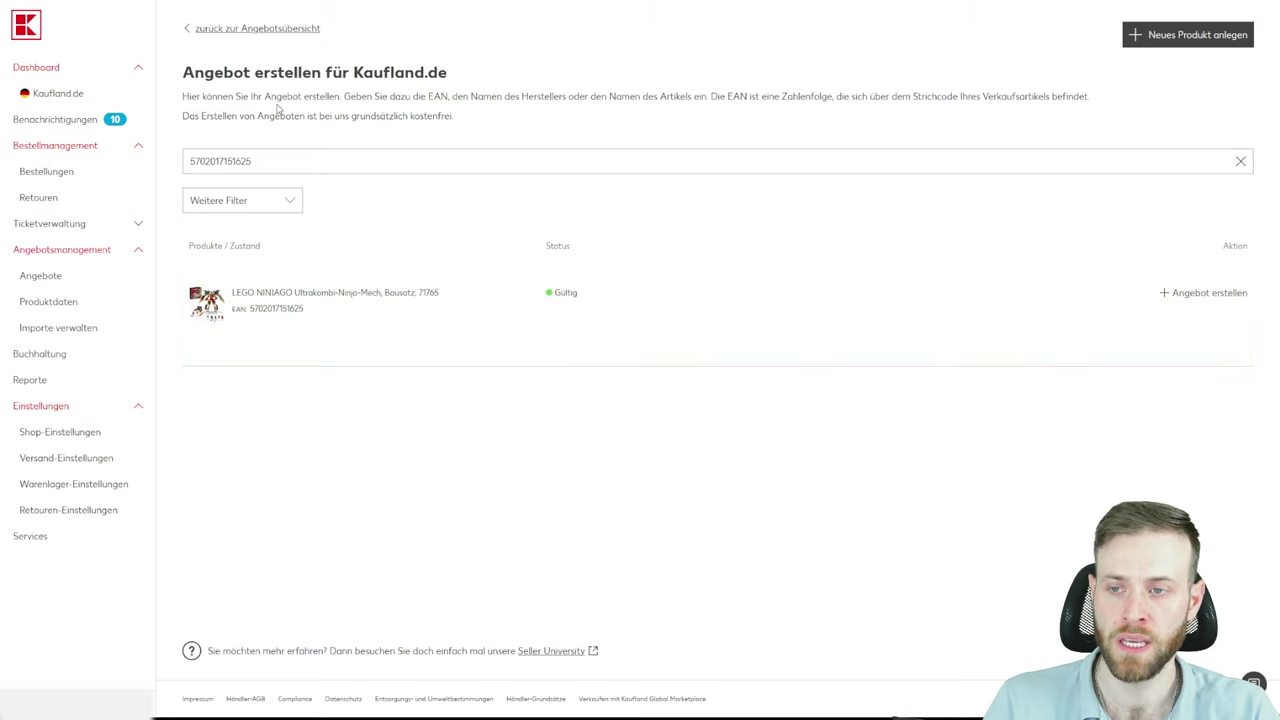
- Clear the search text and start an offer for the found LEGO NINJAGO Ultrakombi-Ninja-Mech set
{"action": "left_click_drag", "start_coordinate": [246, 162], "coordinate": [160, 166]}
{"action": "key", "text": "BackSpace"}
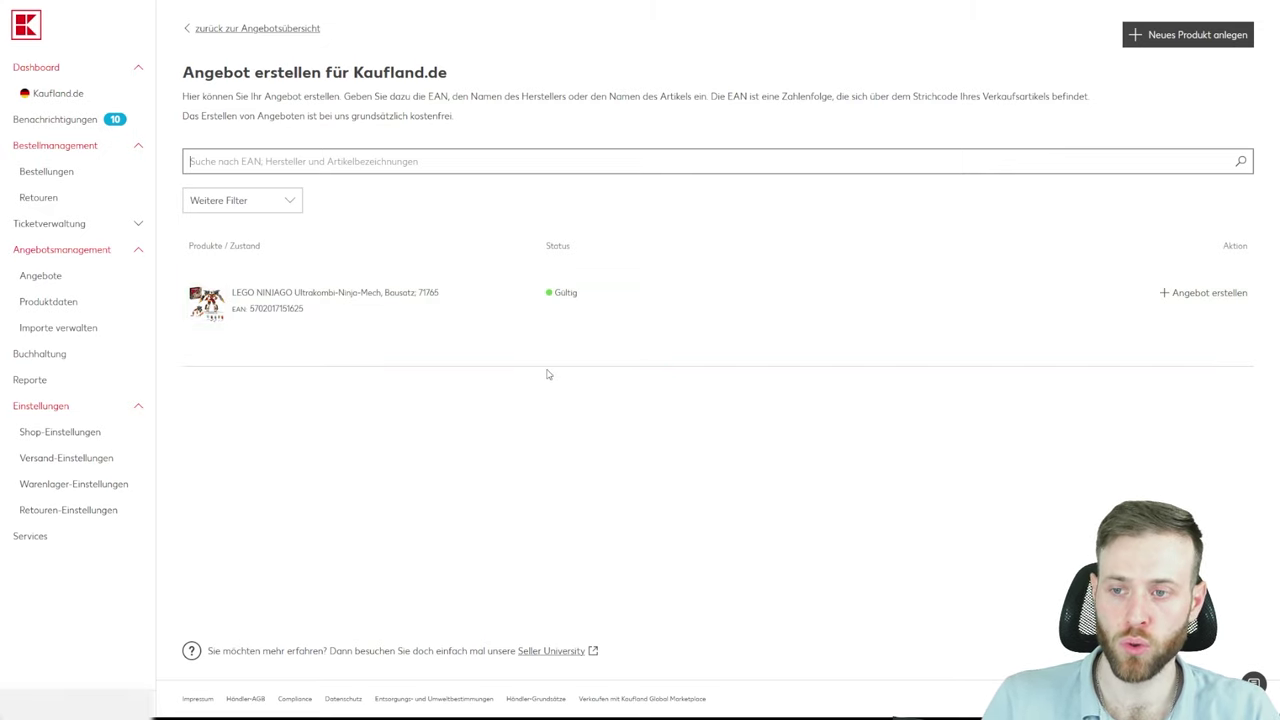
{"action": "left_click", "coordinate": [1187, 298]}
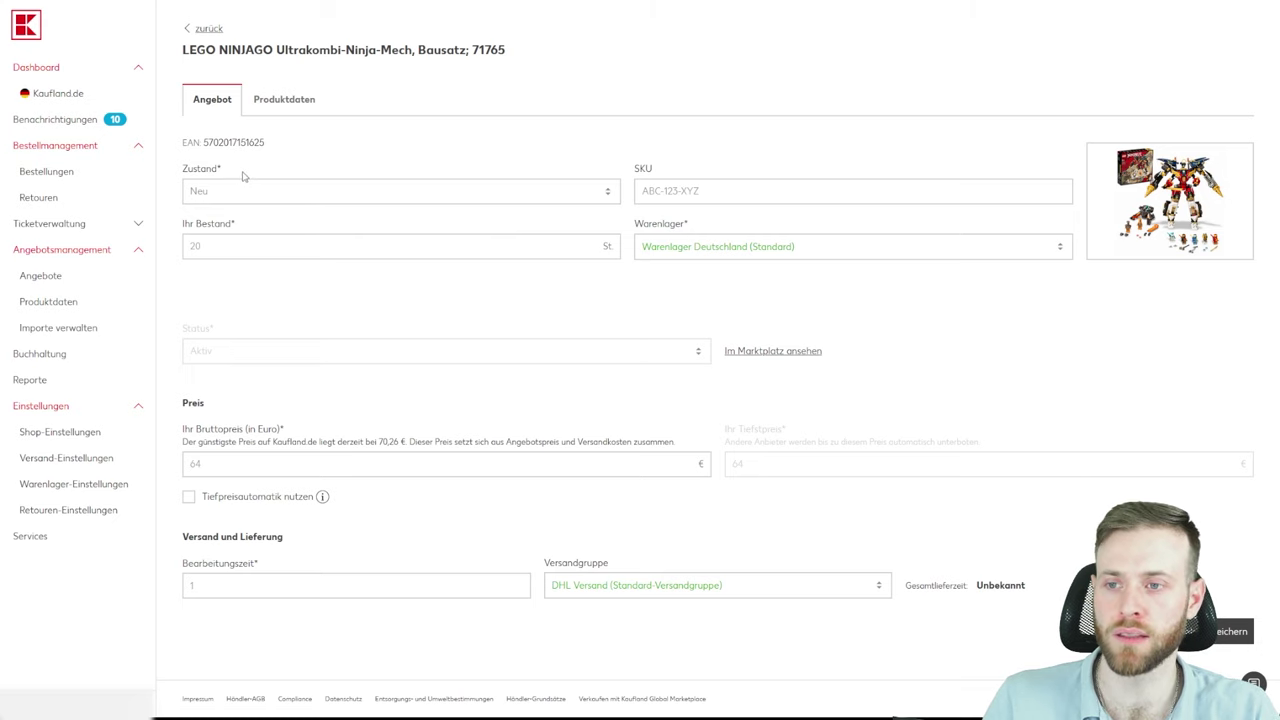
- Leave the SKU empty, set the stock to 3, and keep "Warenlager Deutschland (Standard)" as the warehouse
{"action": "left_click", "coordinate": [697, 190]}
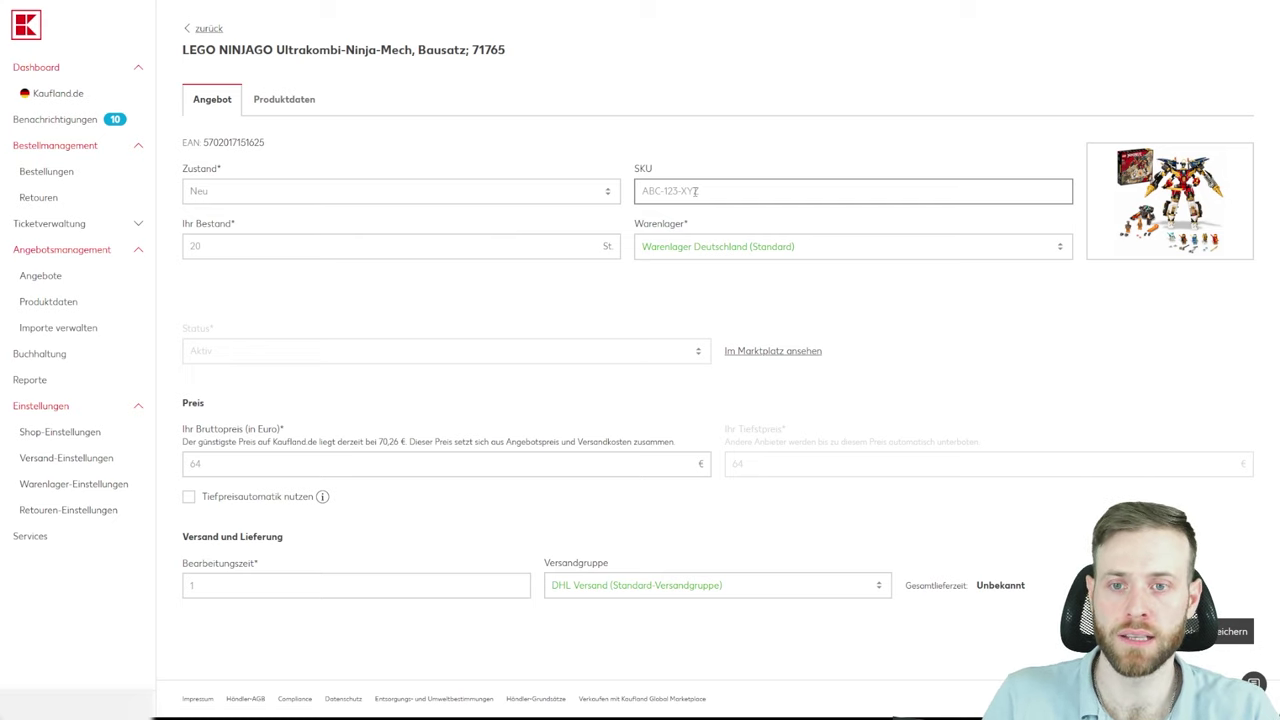
{"action": "left_click", "coordinate": [286, 240]}
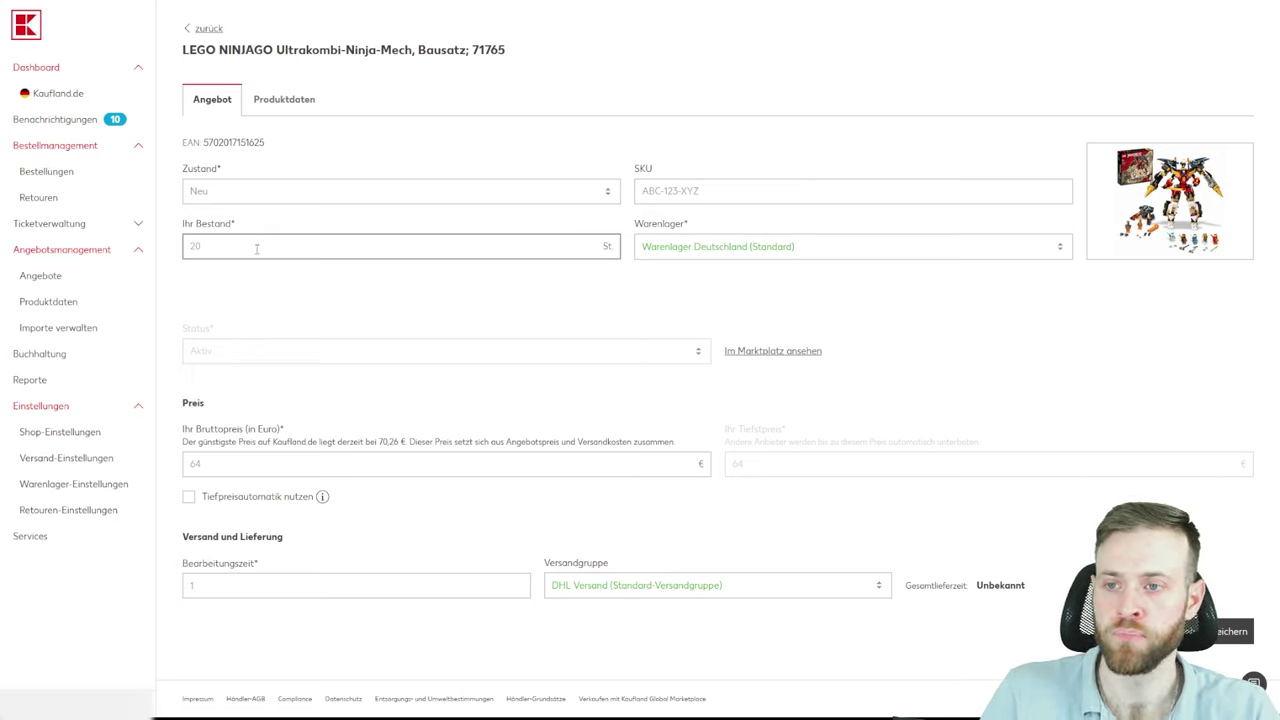
{"action": "type", "text": "3"}
{"action": "left_click", "coordinate": [279, 291]}
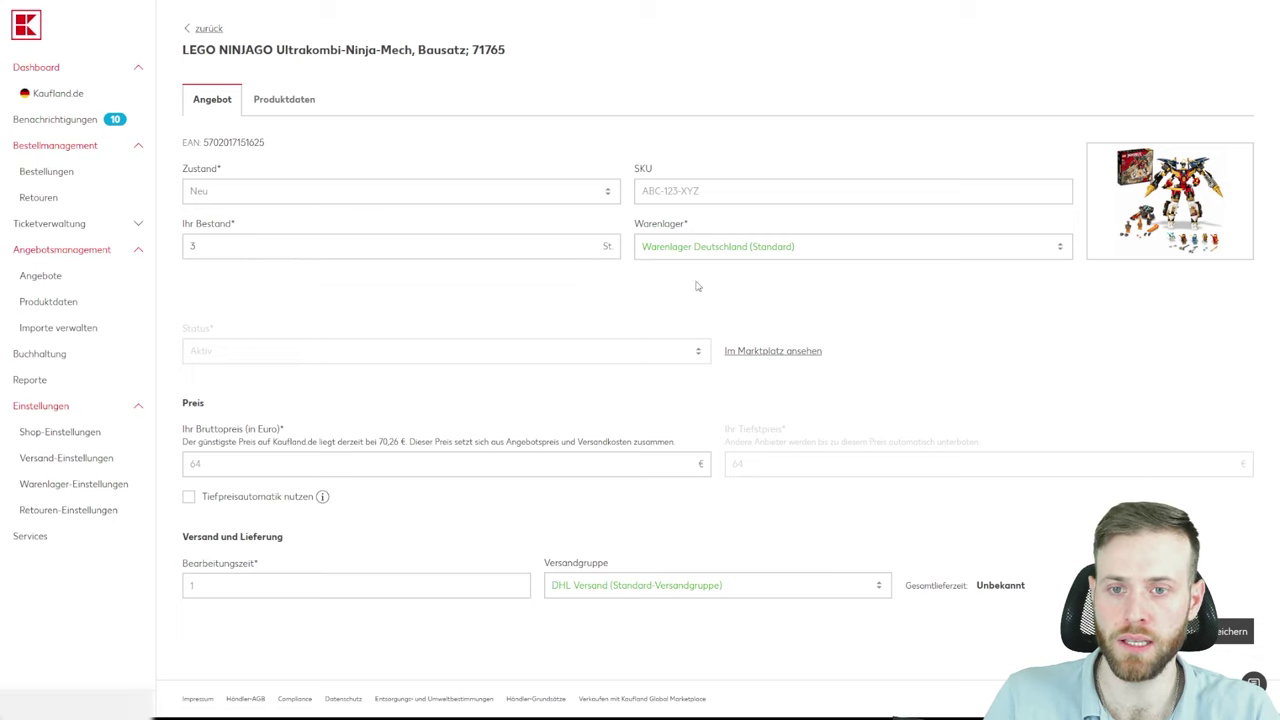
{"action": "left_click", "coordinate": [988, 248]}
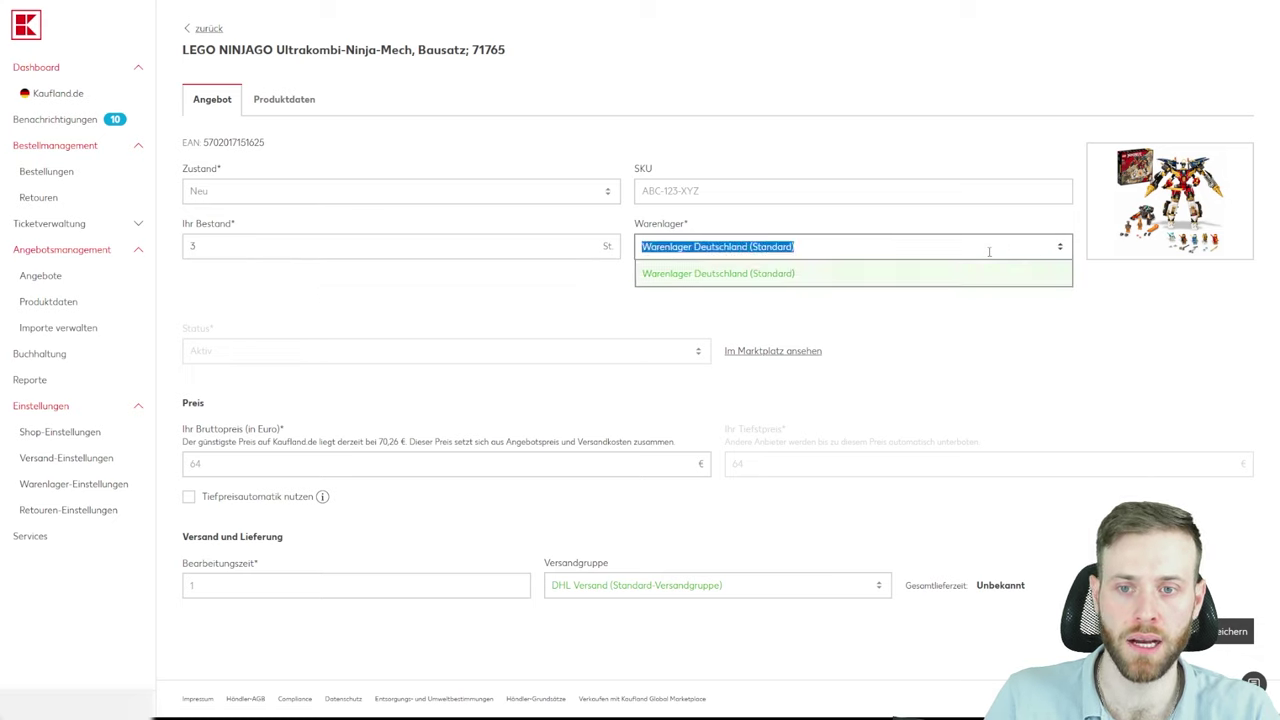
{"action": "left_click", "coordinate": [532, 331]}
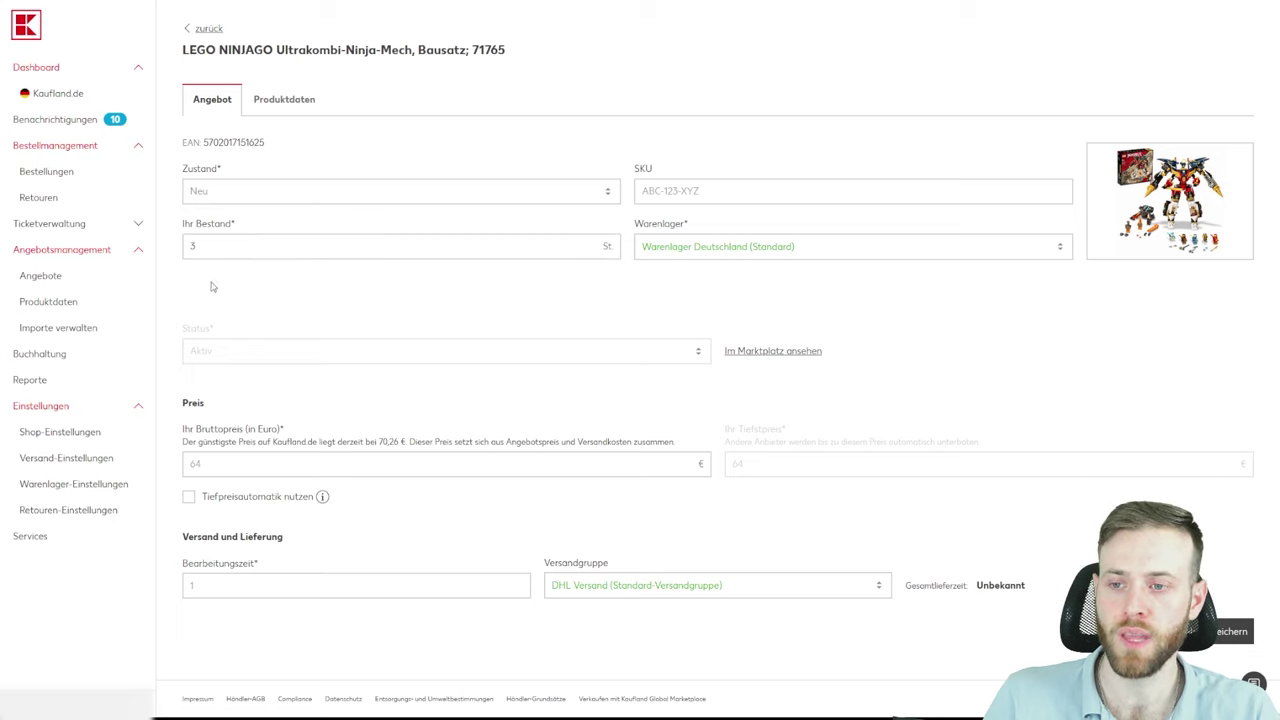
- Set the offer's gross price to 70,00 €
{"action": "mouse_move", "coordinate": [215, 469]}
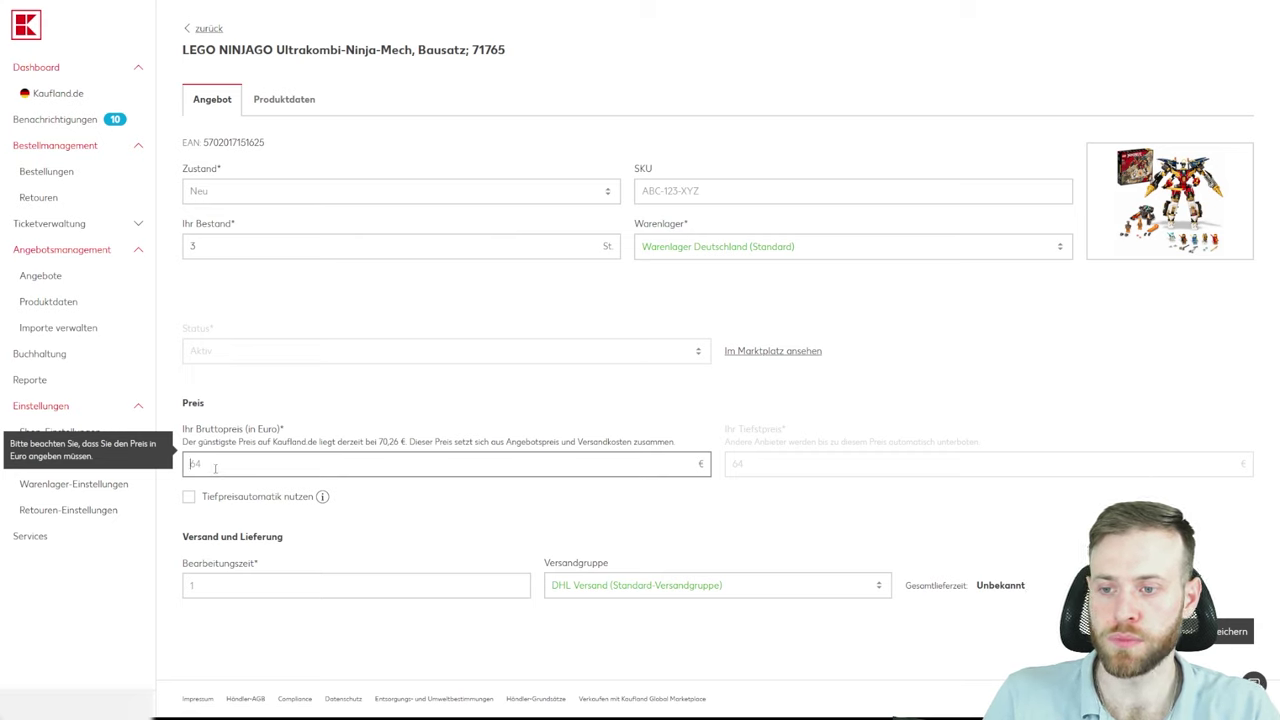
{"action": "type", "text": "70,00"}
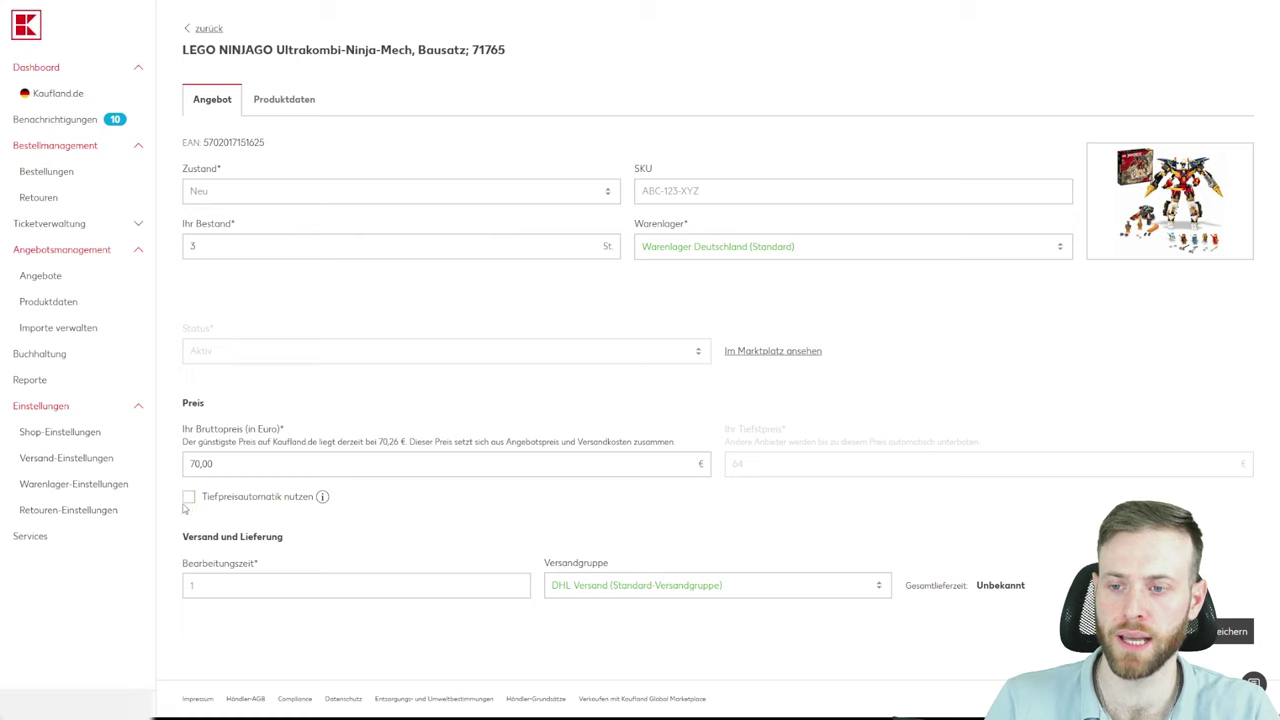
- Try out "Tiefpreisautomatik nutzen" with its lowest-price field left empty, and switch the option off again
{"action": "left_click", "coordinate": [190, 498]}
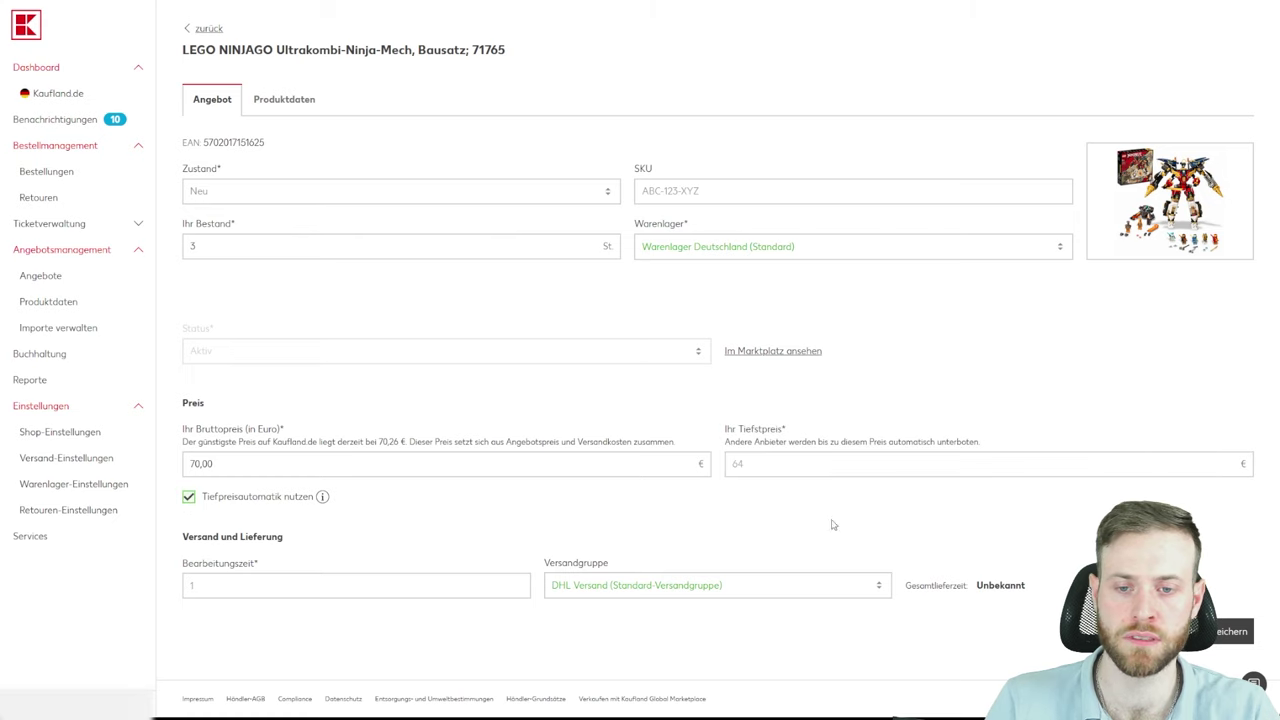
{"action": "left_click", "coordinate": [731, 463]}
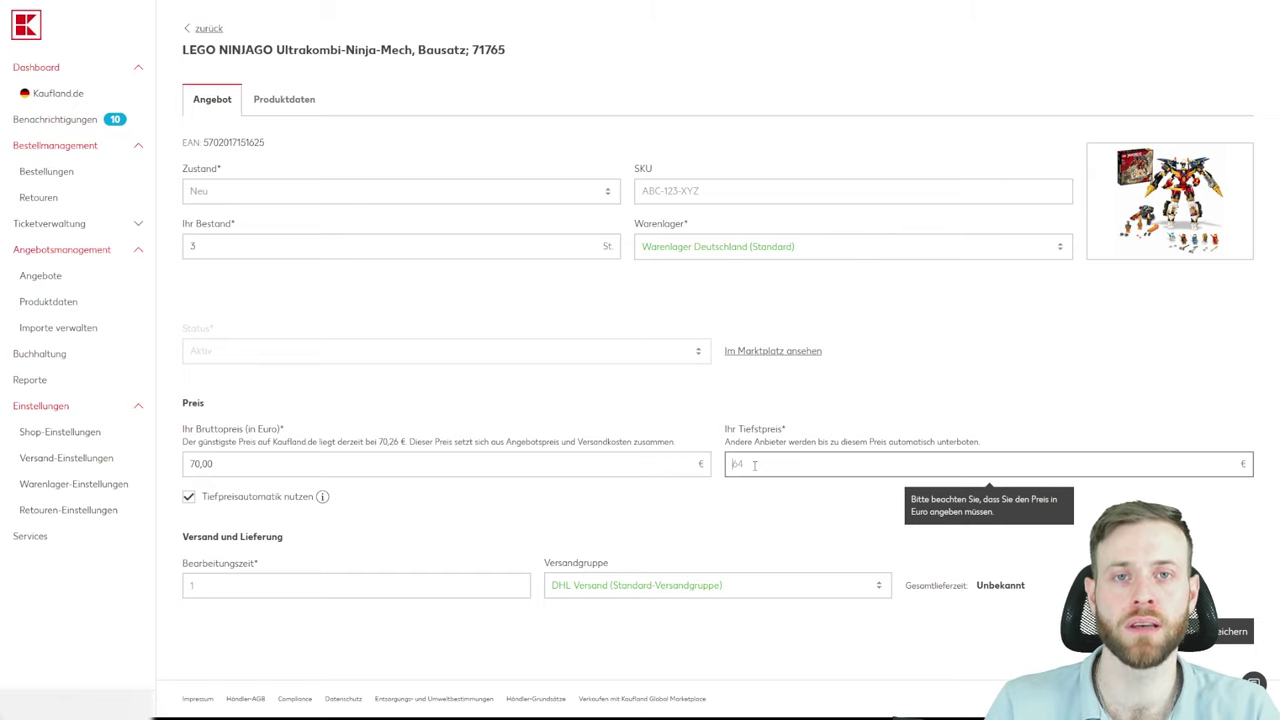
{"action": "left_click", "coordinate": [308, 546]}
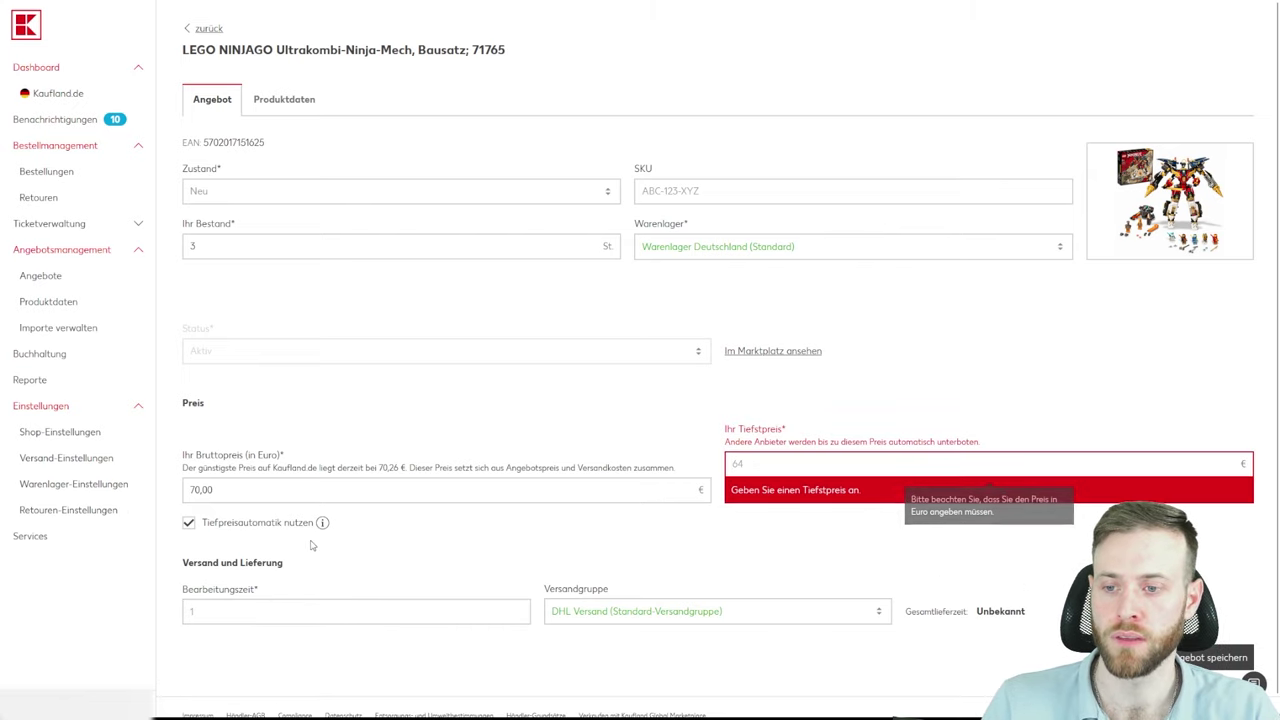
{"action": "left_click", "coordinate": [760, 463]}
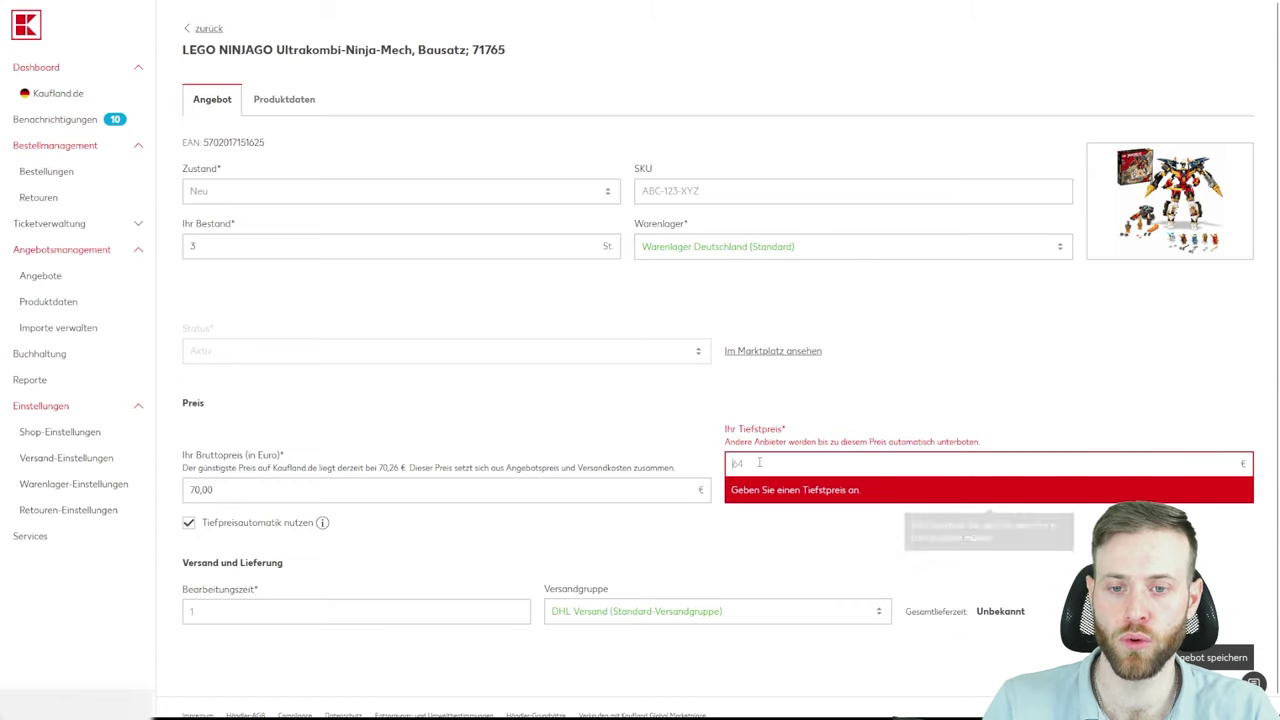
{"action": "left_click", "coordinate": [189, 523]}
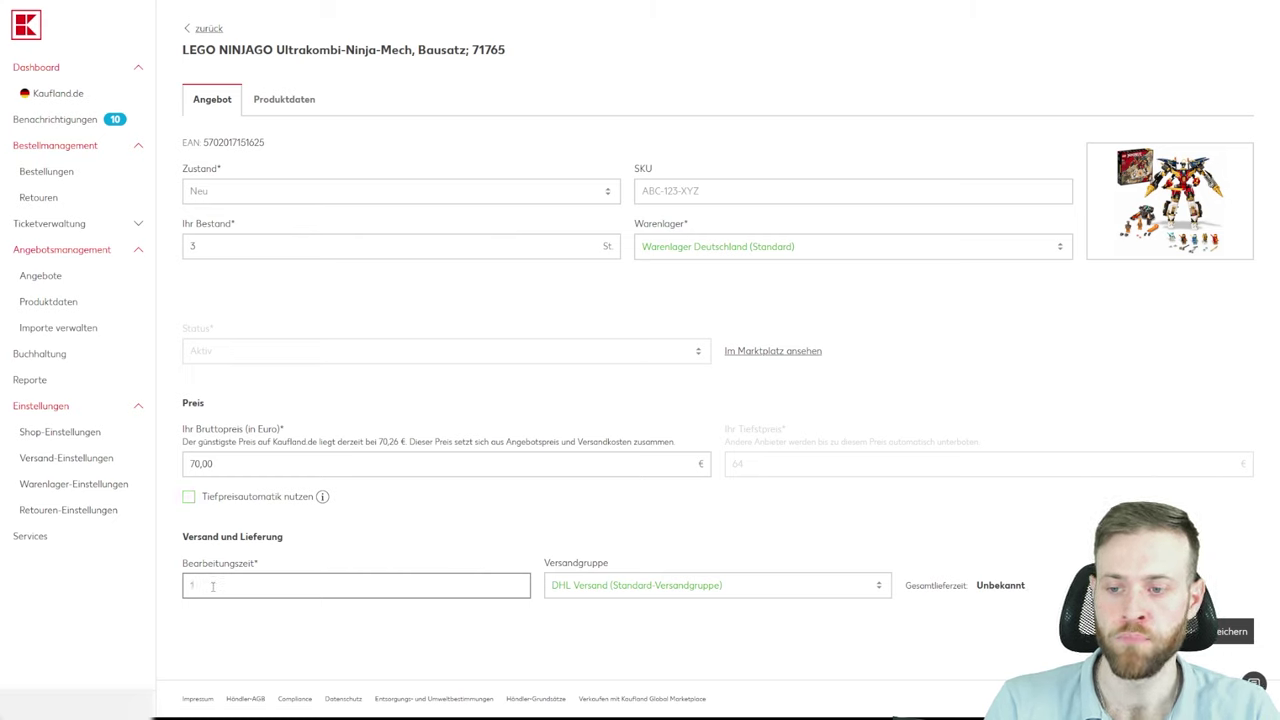
- Enter a processing time of 0, check the total delivery time, and change the processing time to 1
{"action": "left_click", "coordinate": [240, 627]}
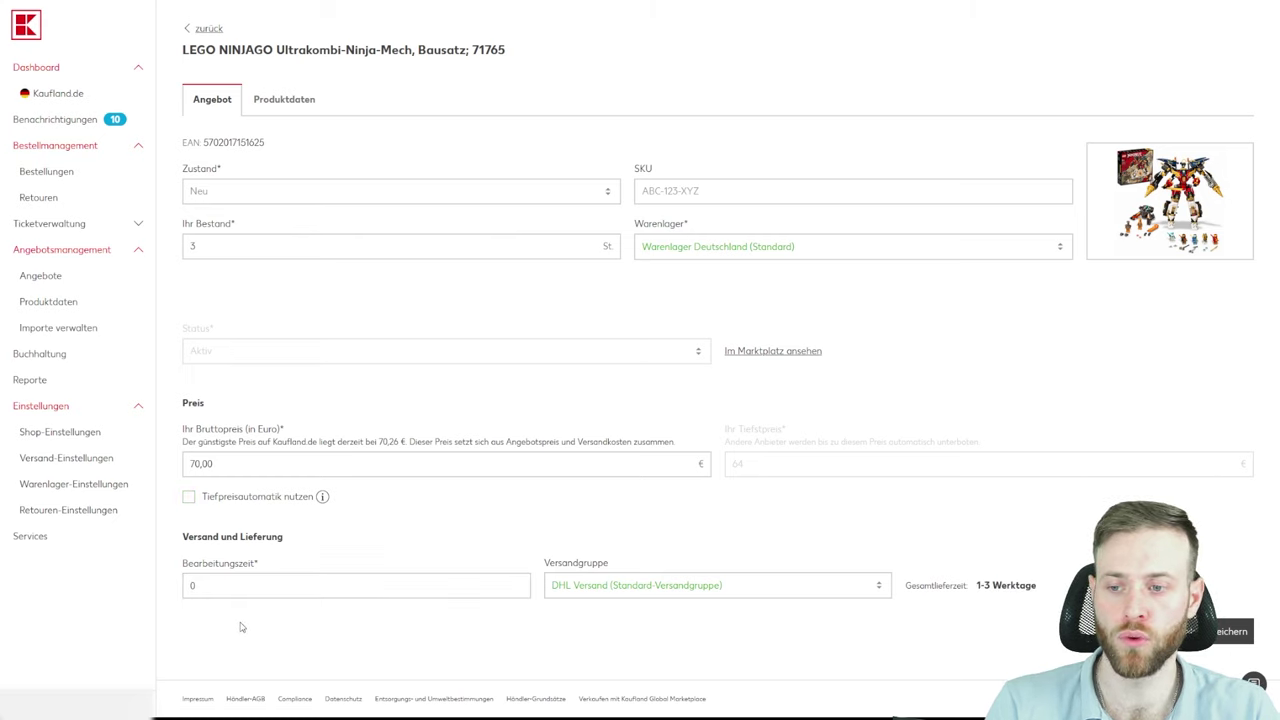
{"action": "key", "text": "shift+Tab"}
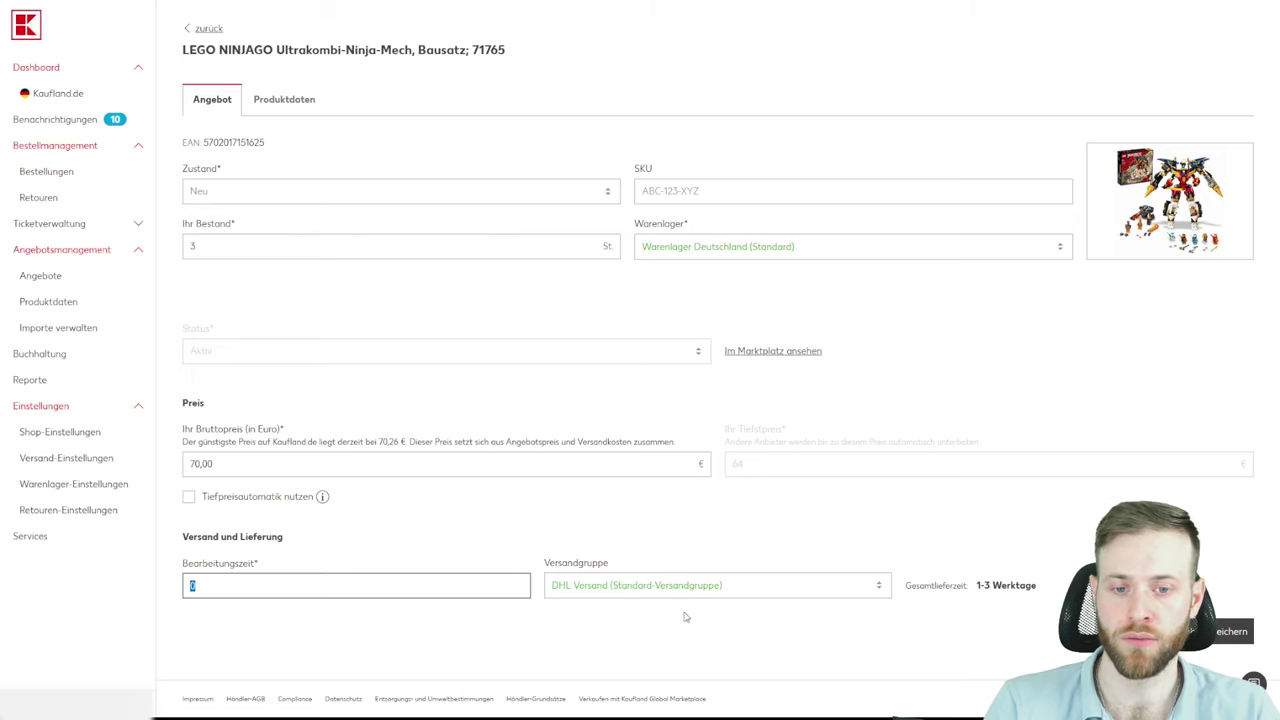
{"action": "type", "text": "1"}
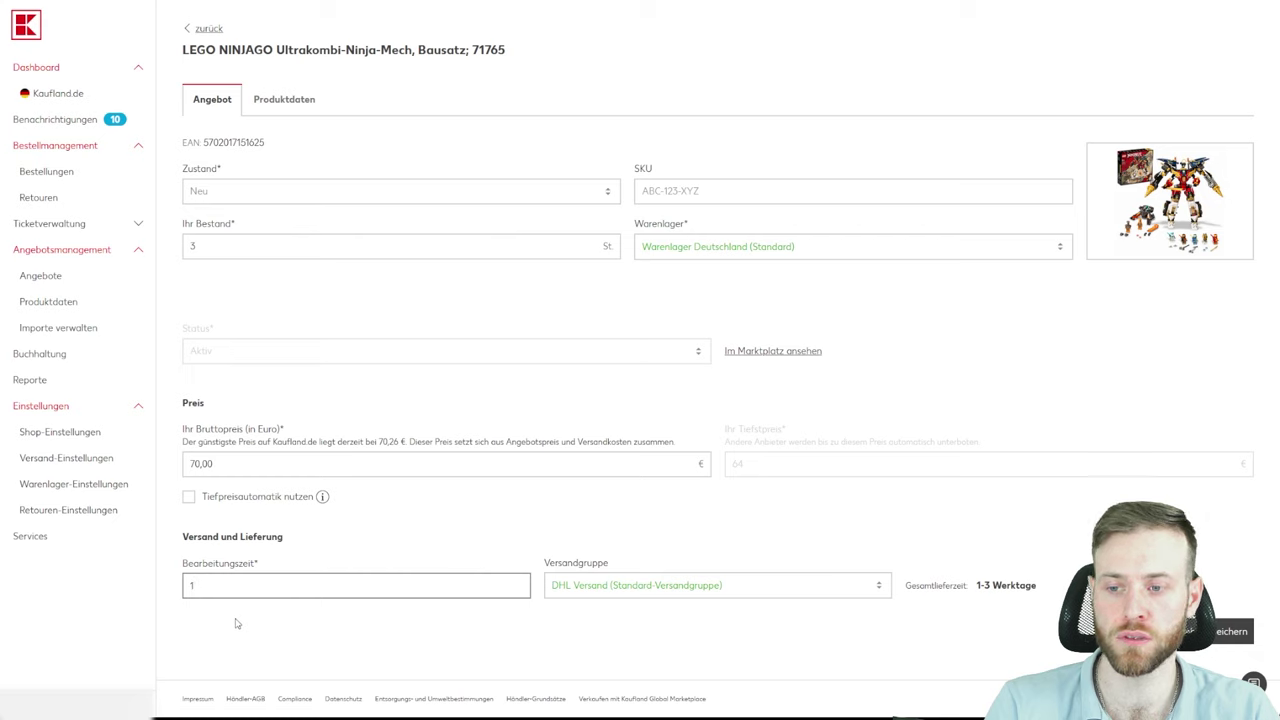
{"action": "left_click", "coordinate": [294, 638]}
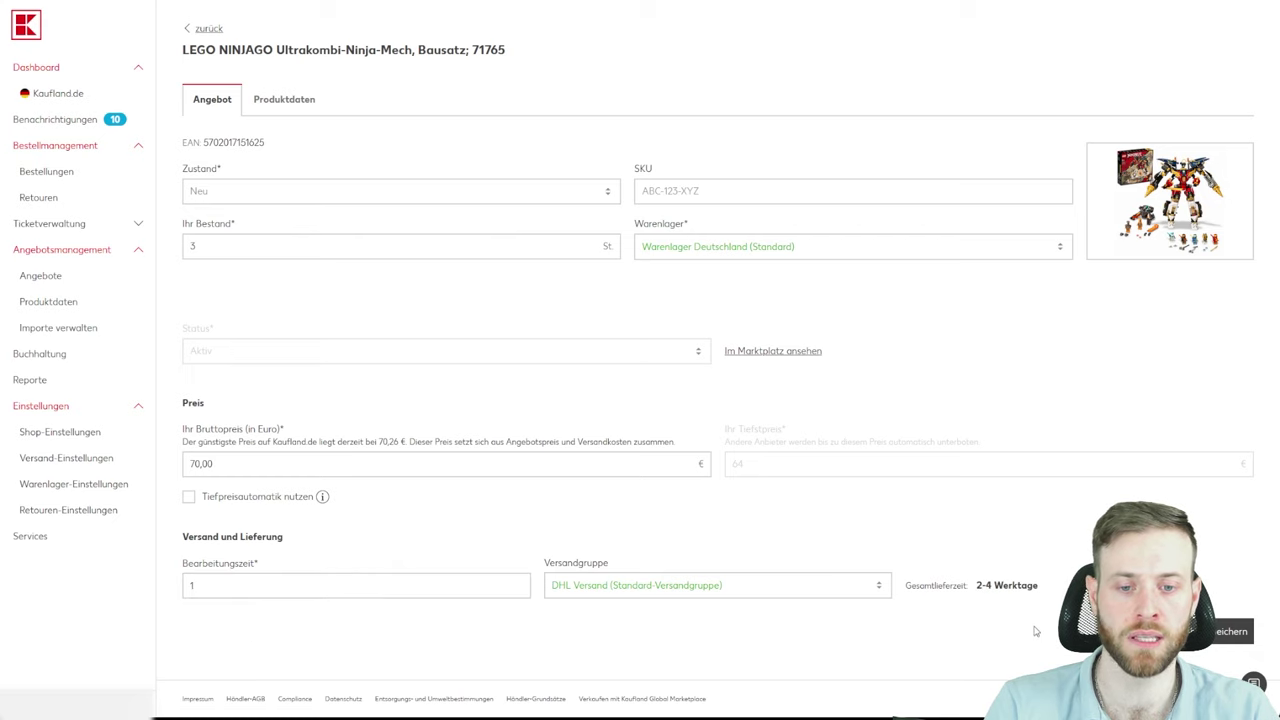
- Try a processing time of 0, compare the total delivery time, and set the processing time back to 1
{"action": "left_click_drag", "start_coordinate": [979, 585], "coordinate": [1052, 592]}
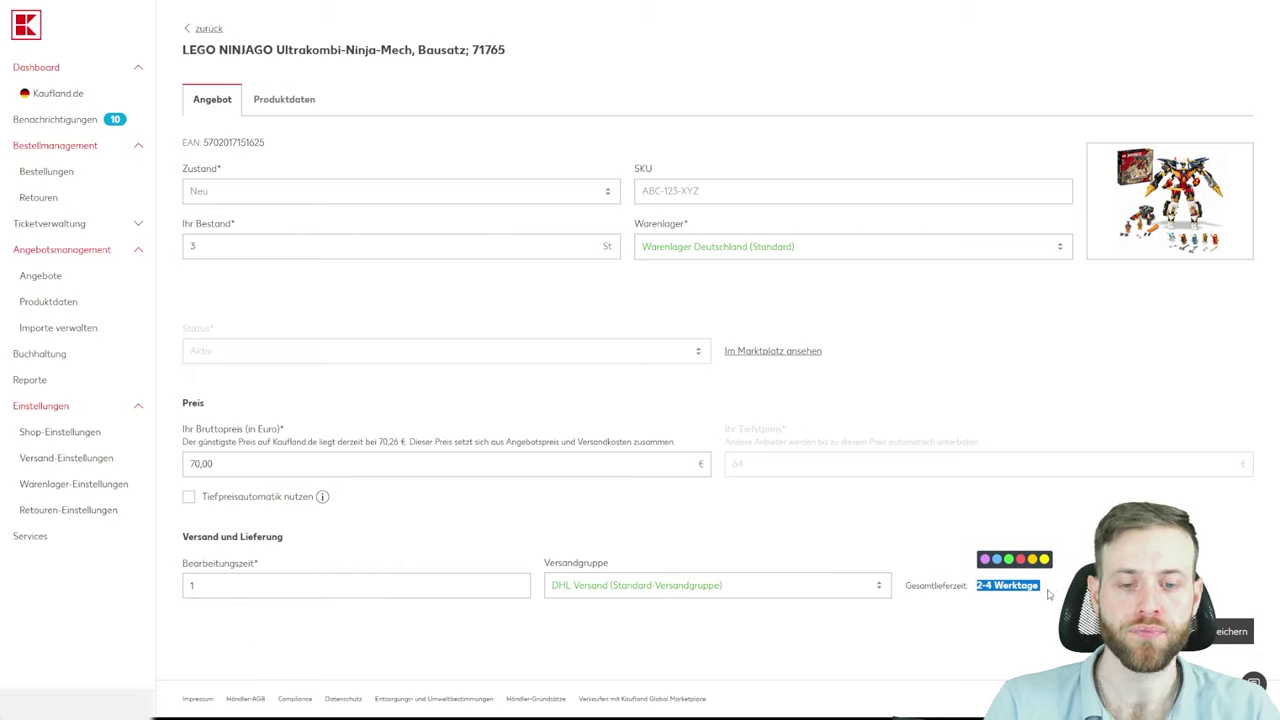
{"action": "left_click_drag", "start_coordinate": [228, 589], "coordinate": [167, 588]}
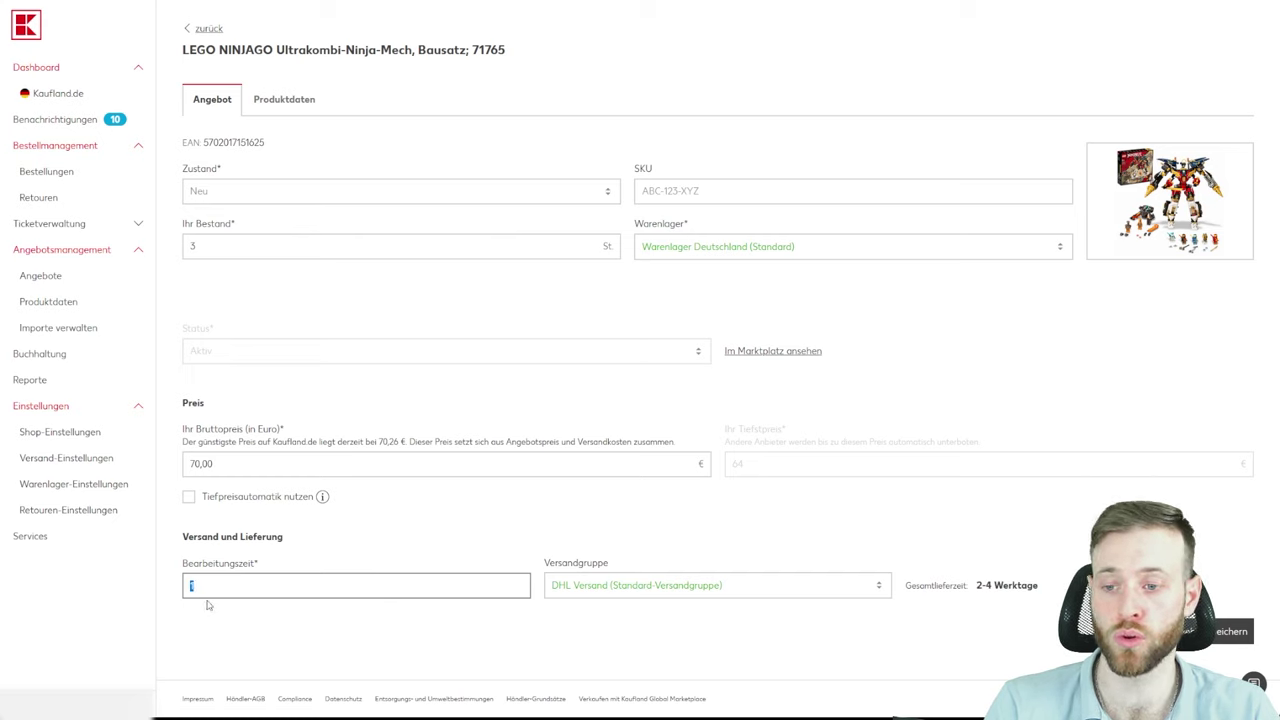
{"action": "type", "text": "0"}
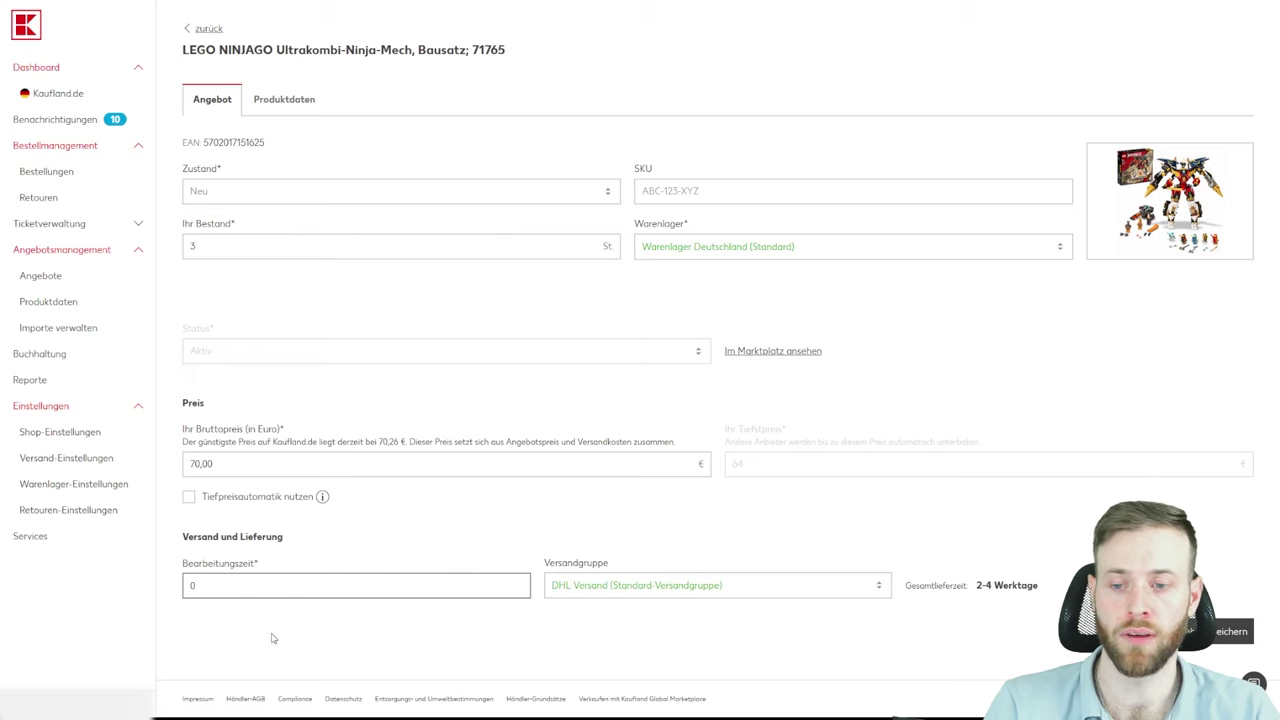
{"action": "left_click", "coordinate": [271, 636]}
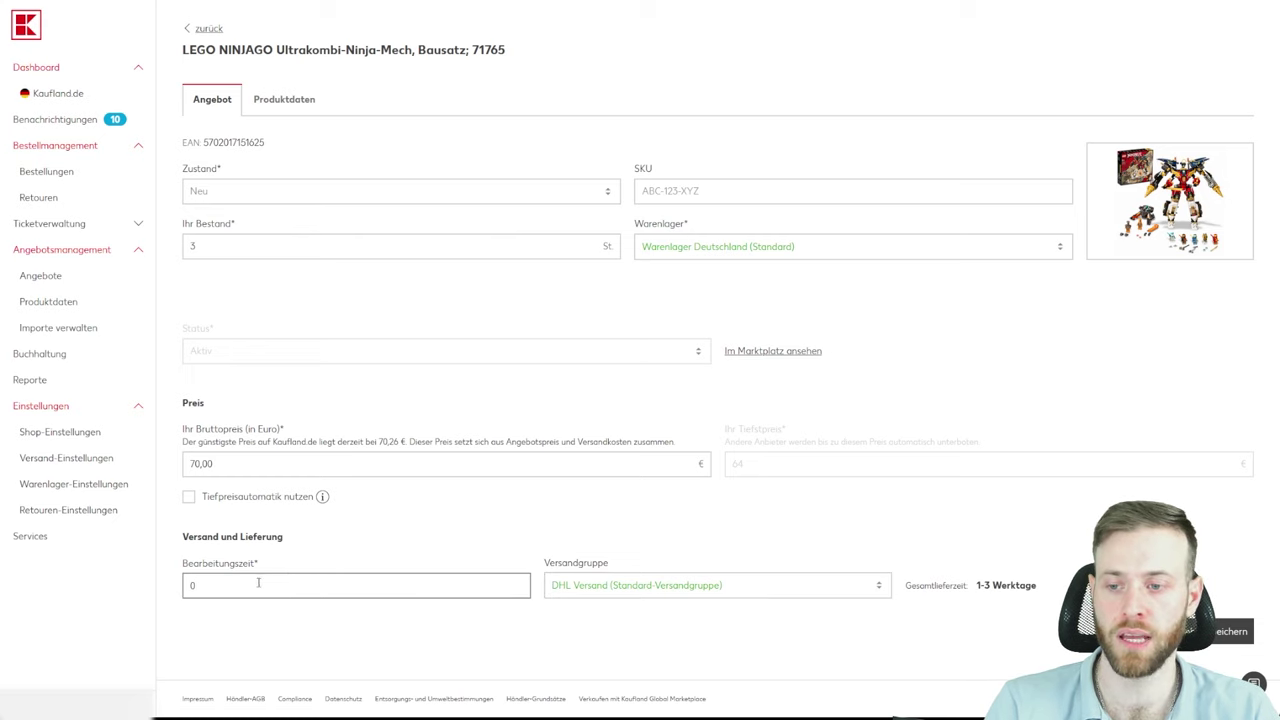
{"action": "type", "text": "1"}
{"action": "left_click", "coordinate": [388, 630]}
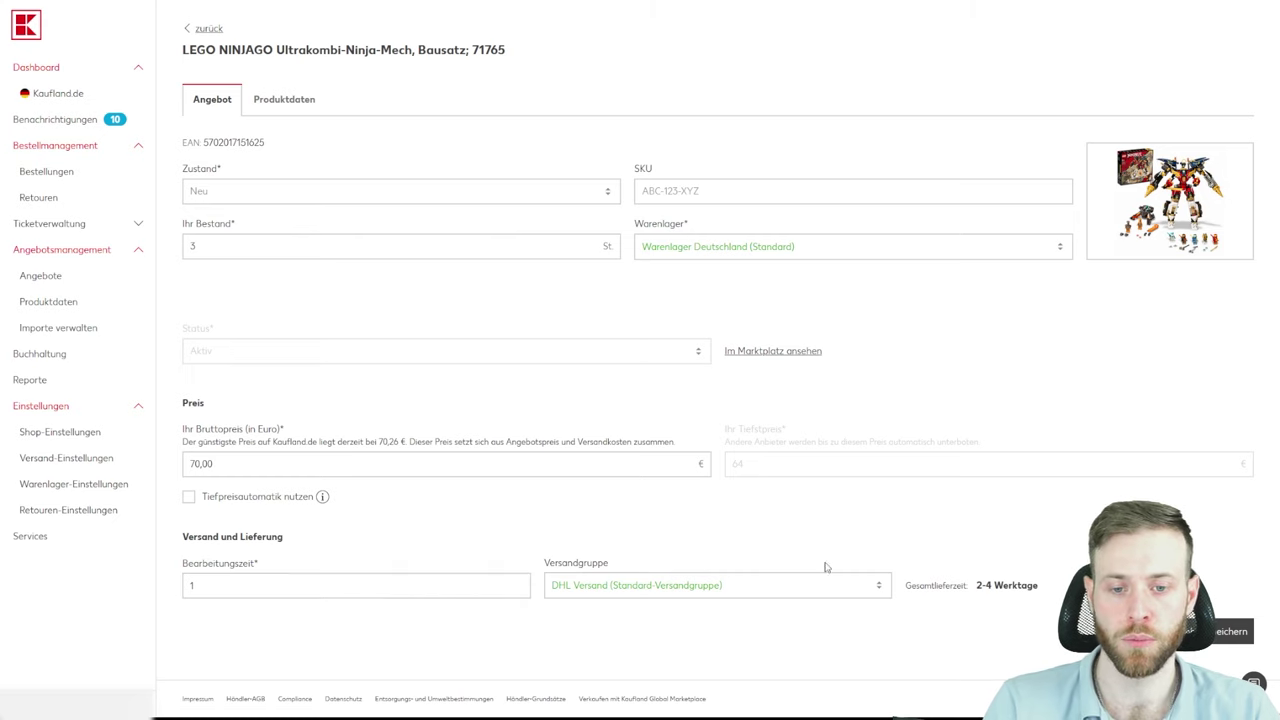
- Check the available shipping groups and keep "DHL Versand (Standard-Versandgruppe)" for the offer
{"action": "left_click", "coordinate": [793, 587]}
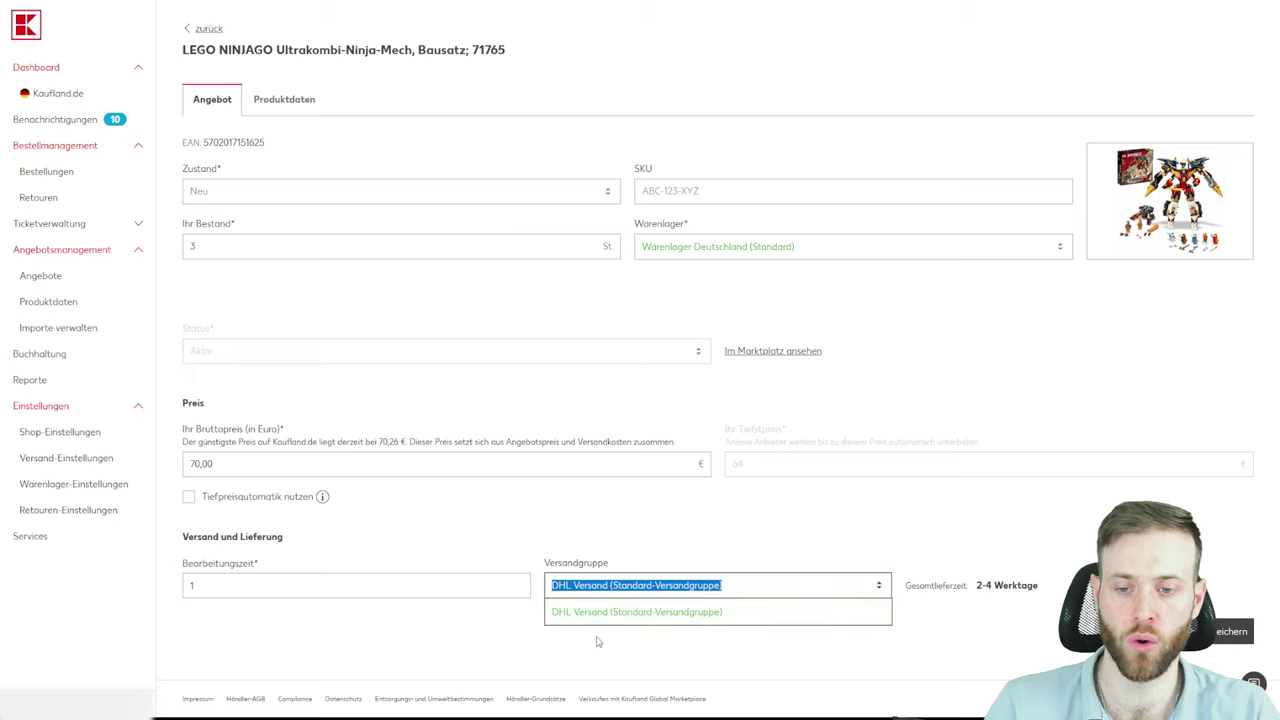
{"action": "left_click", "coordinate": [611, 589]}
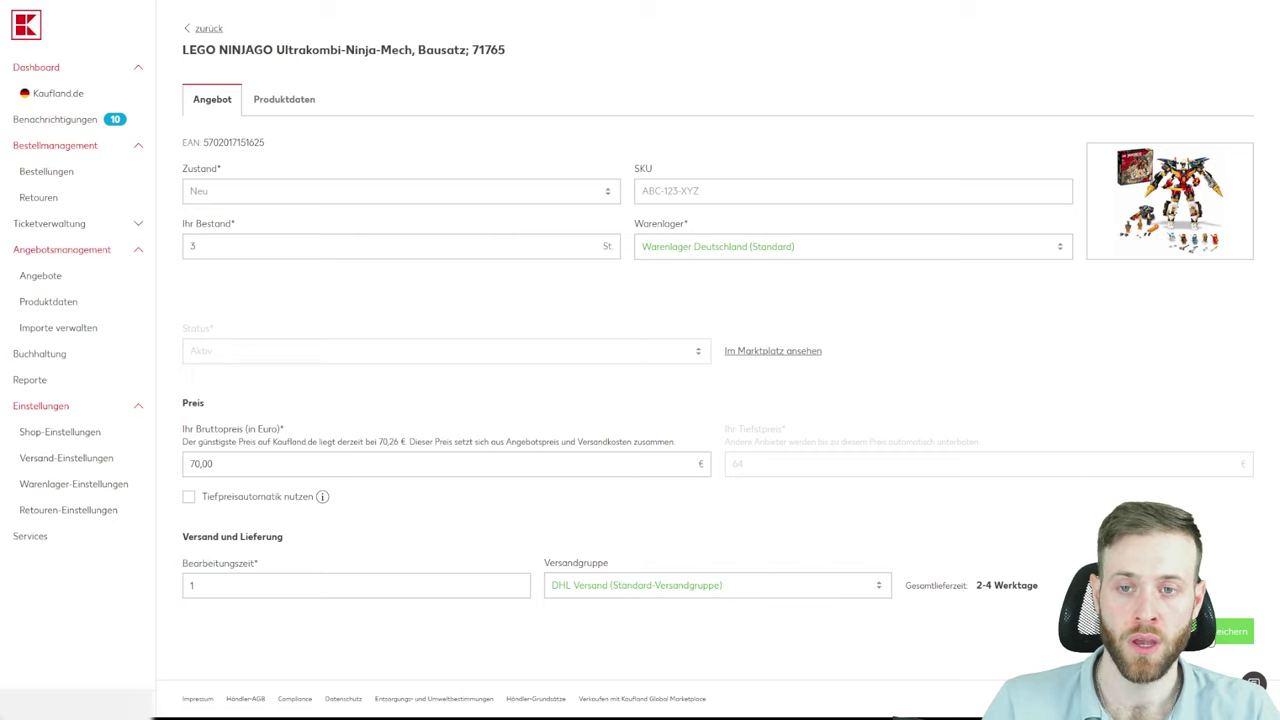
- Review the LEGO set's product data for sales channels and EAN, title and description
{"action": "left_click", "coordinate": [294, 104]}
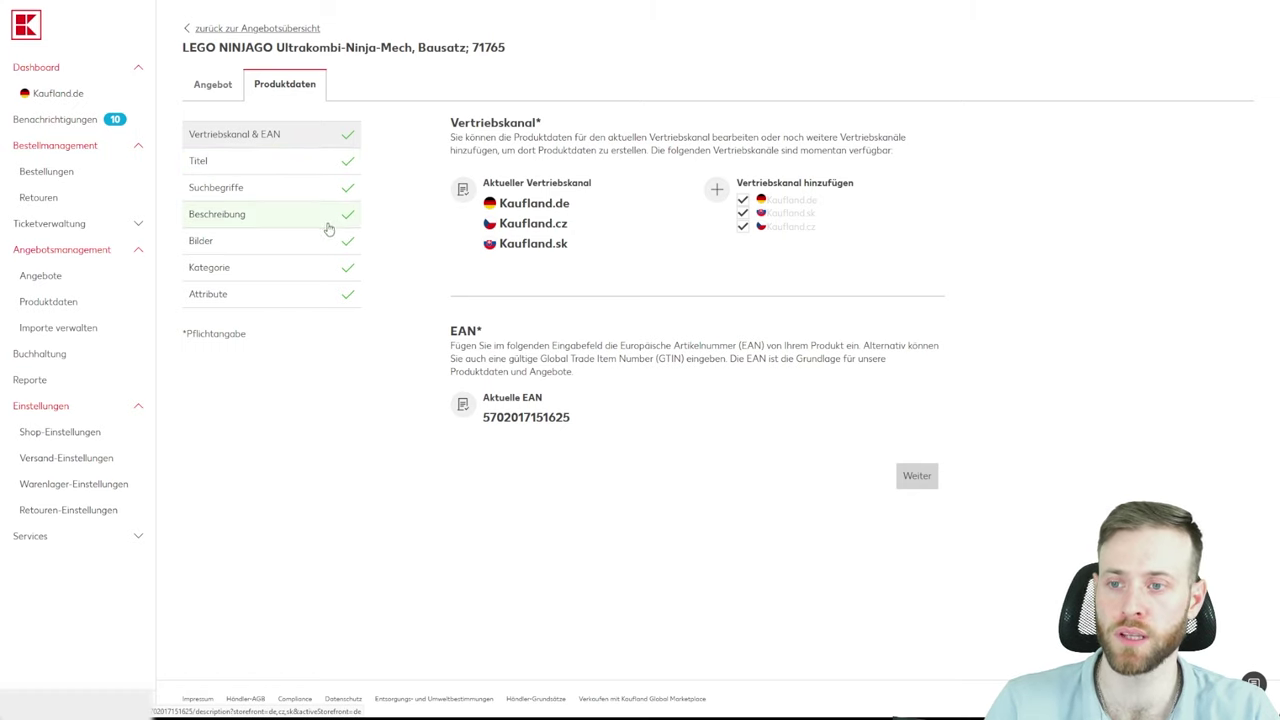
{"action": "left_click", "coordinate": [224, 164]}
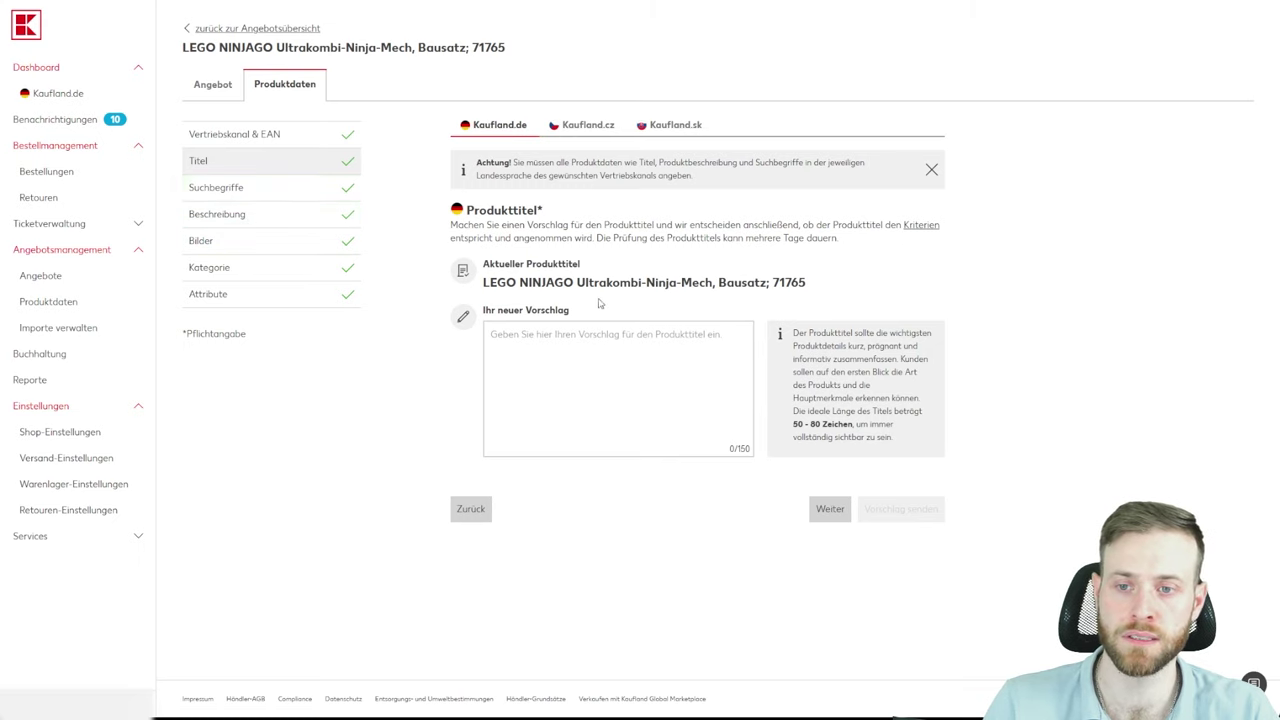
{"action": "left_click", "coordinate": [228, 210]}
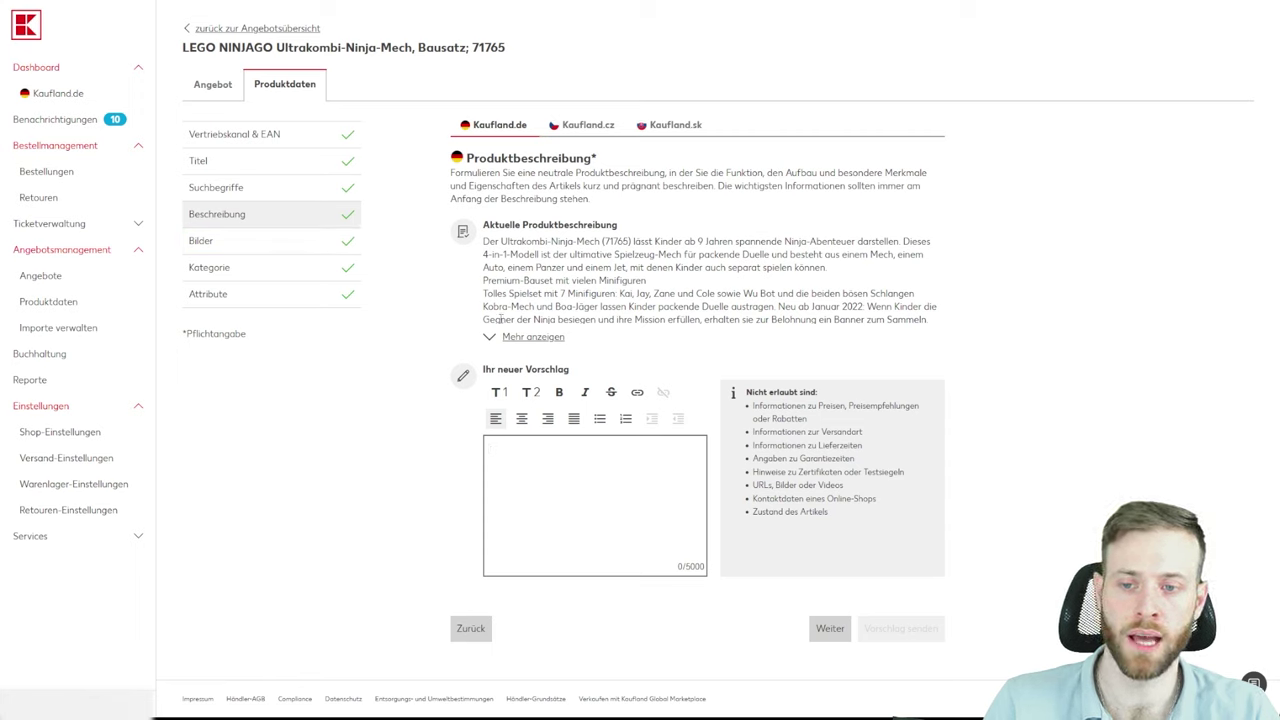
- Look through the LEGO set's current product images and the requirements for proposing new ones
{"action": "left_click", "coordinate": [237, 252]}
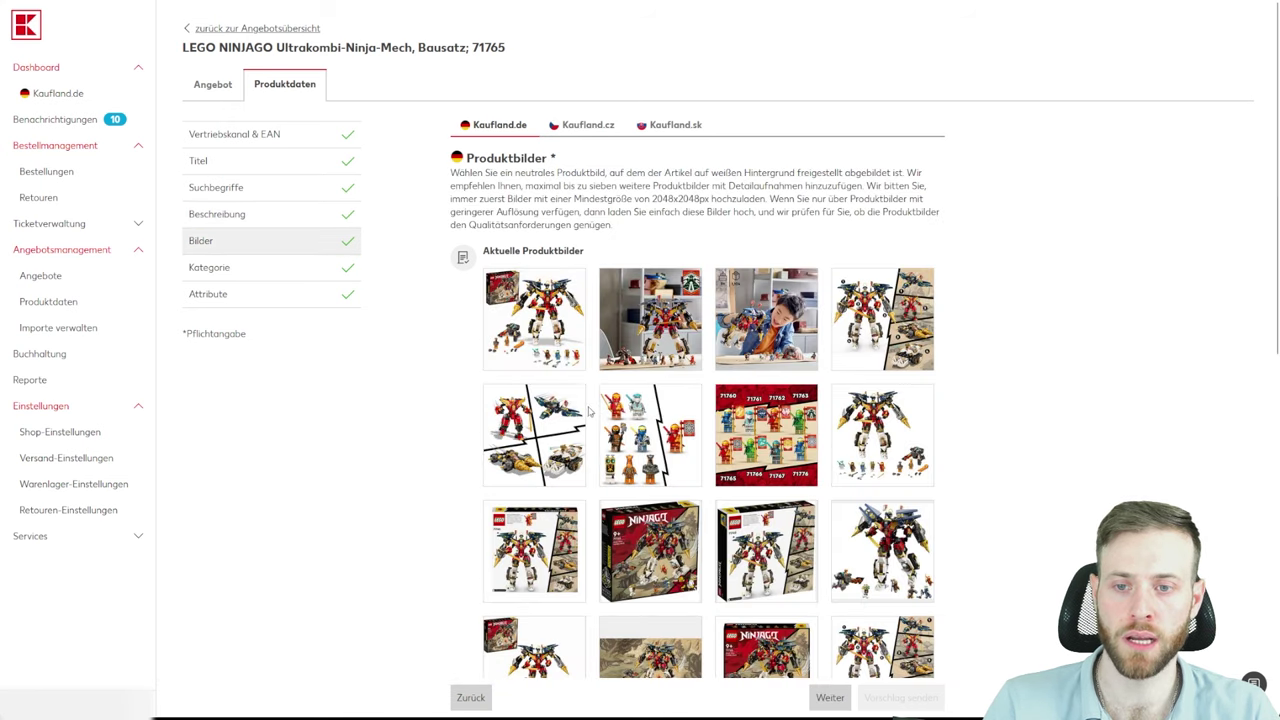
{"action": "scroll", "coordinate": [638, 574], "scroll_direction": "down", "scroll_amount": 6}
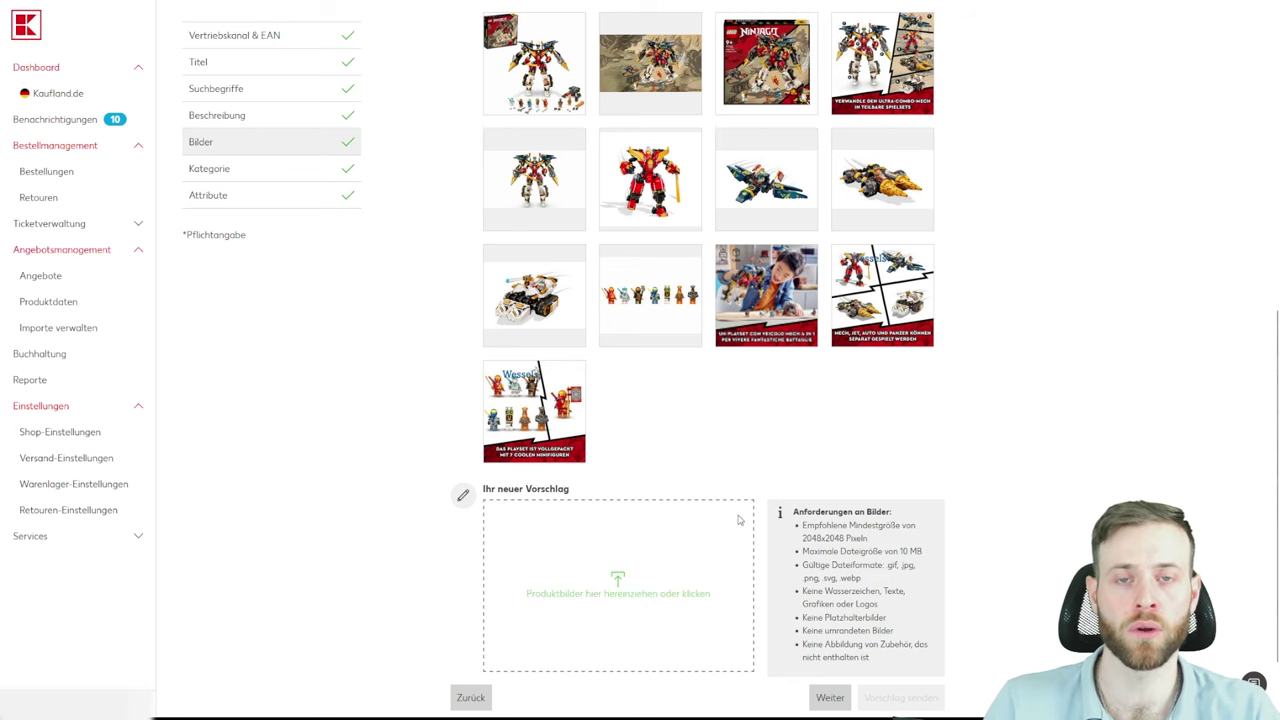
{"action": "scroll", "coordinate": [470, 498], "scroll_direction": "up", "scroll_amount": 4}
{"action": "scroll", "coordinate": [440, 440], "scroll_direction": "up", "scroll_amount": 1}
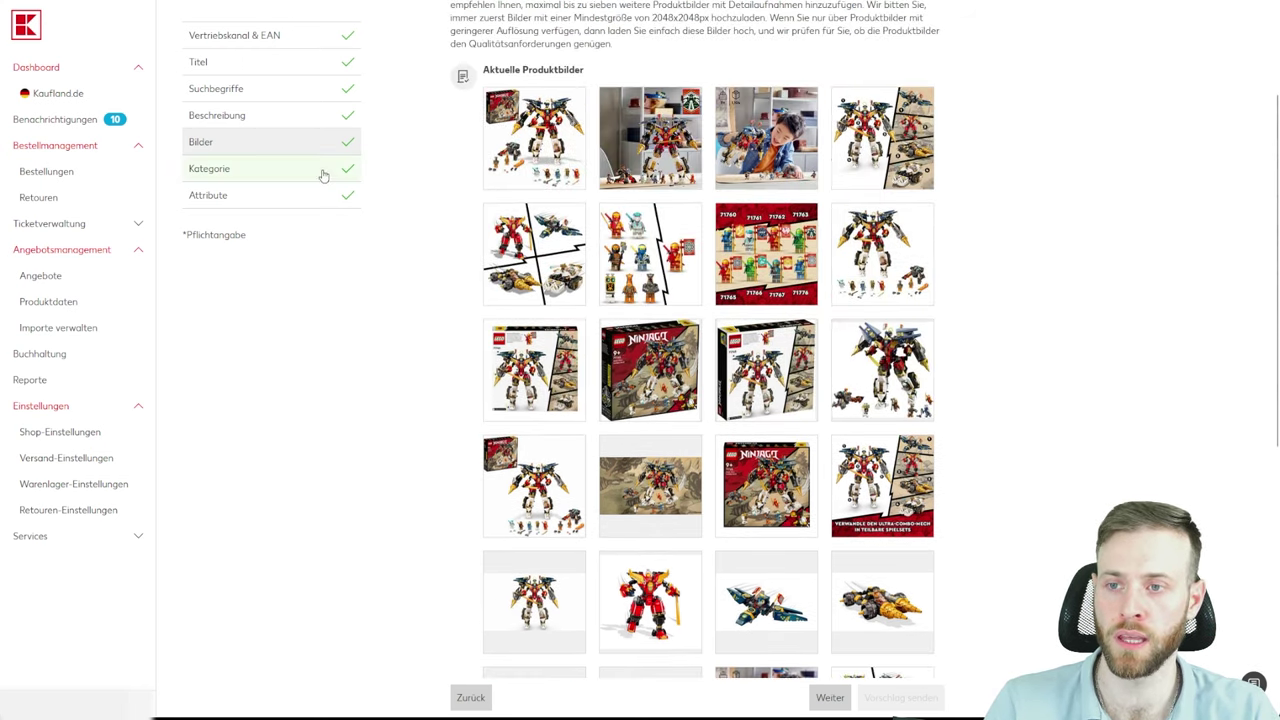
{"action": "scroll", "coordinate": [252, 214], "scroll_direction": "up", "scroll_amount": 2}
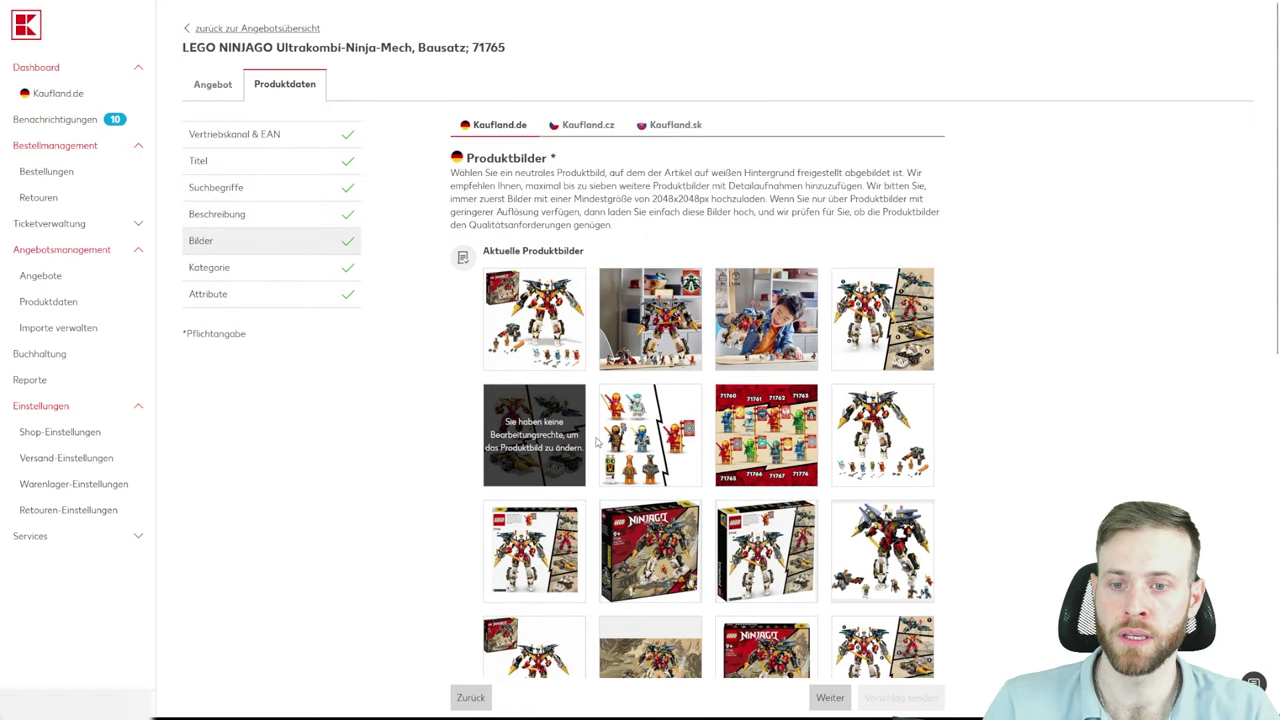
{"action": "scroll", "coordinate": [946, 369], "scroll_direction": "down", "scroll_amount": 1}
{"action": "scroll", "coordinate": [950, 372], "scroll_direction": "down", "scroll_amount": 5}
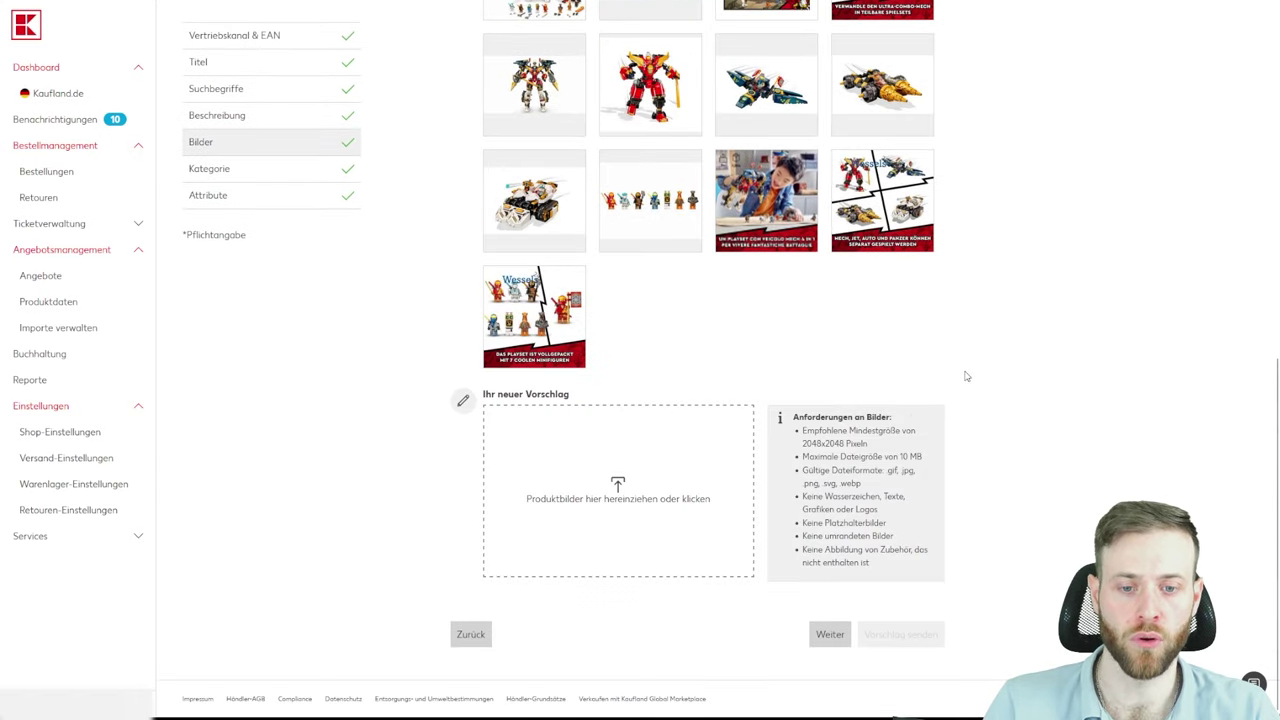
{"action": "scroll", "coordinate": [249, 251], "scroll_direction": "up", "scroll_amount": 7}
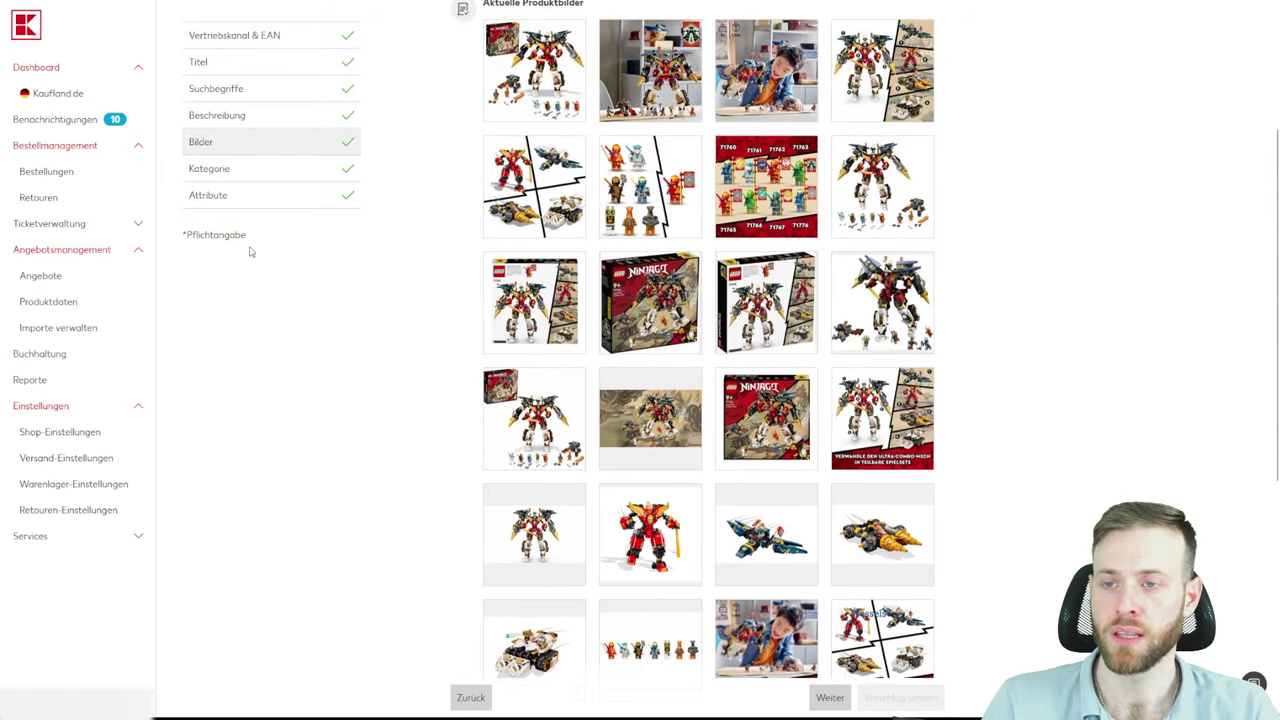
- Leave the LEGO set's product data without sending a proposal and start creating a new product for Kaufland.de
{"action": "left_click", "coordinate": [215, 86]}
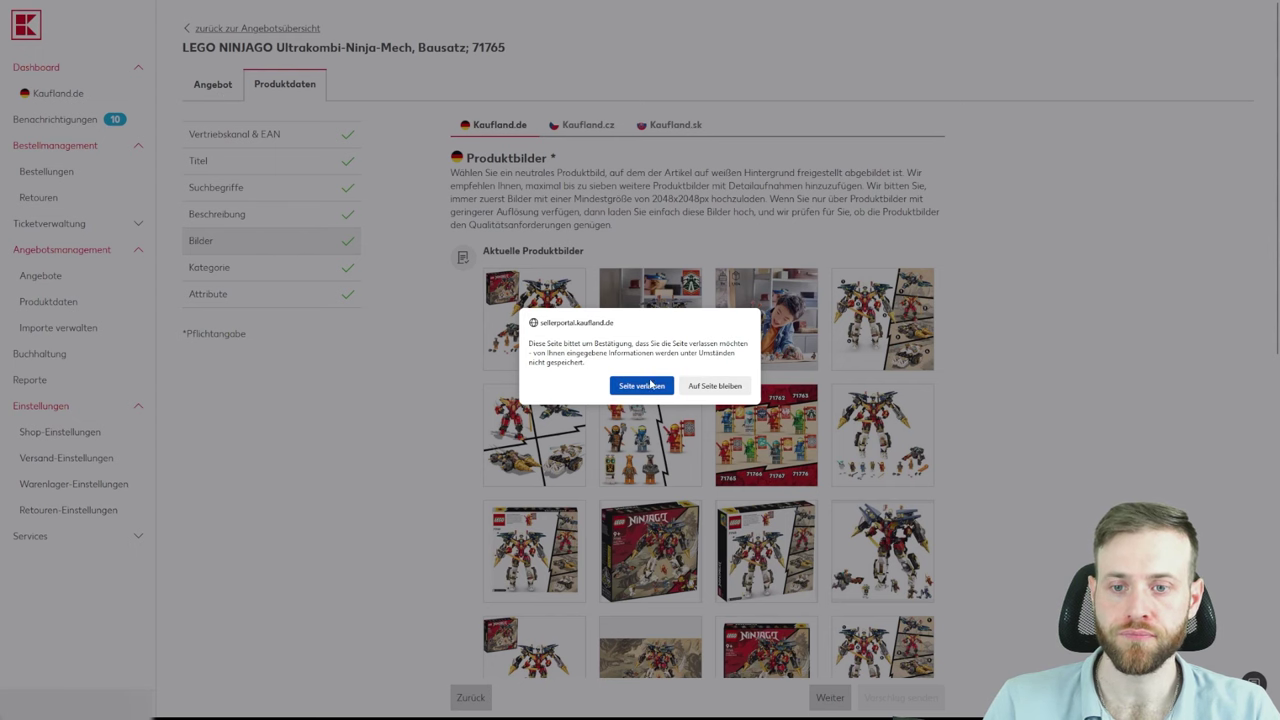
{"action": "left_click", "coordinate": [648, 386]}
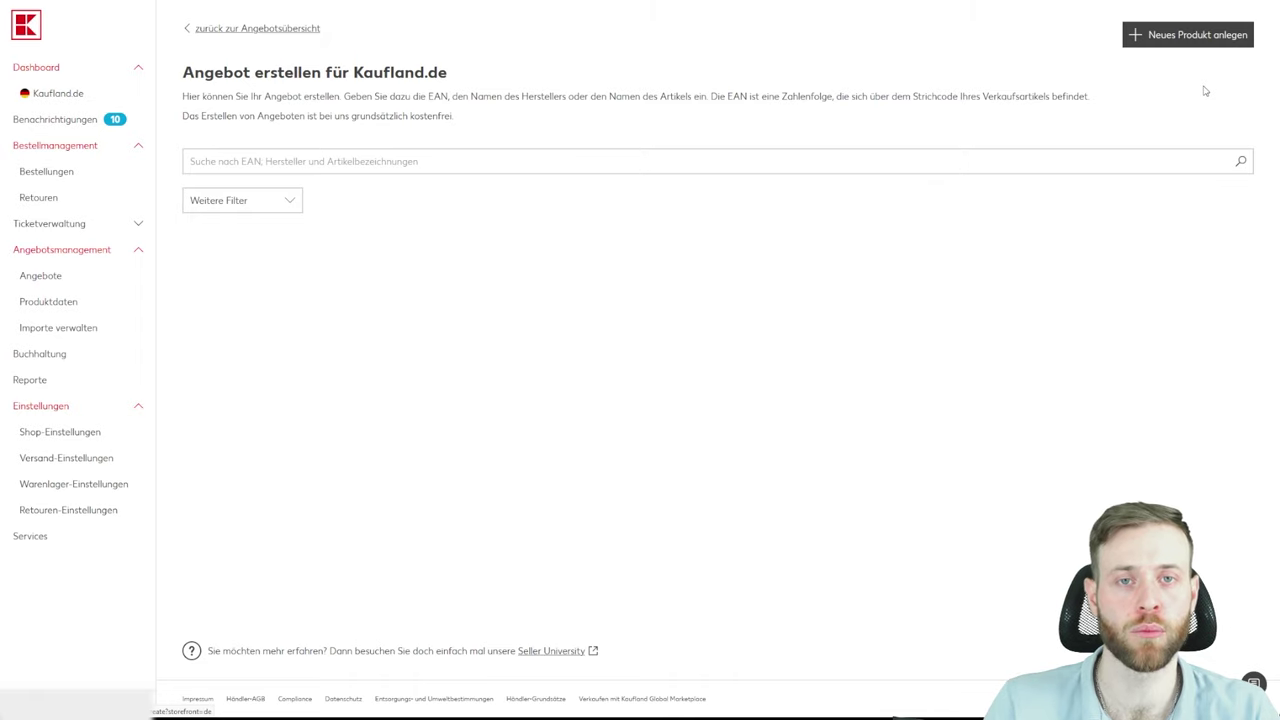
{"action": "left_click", "coordinate": [1160, 43]}
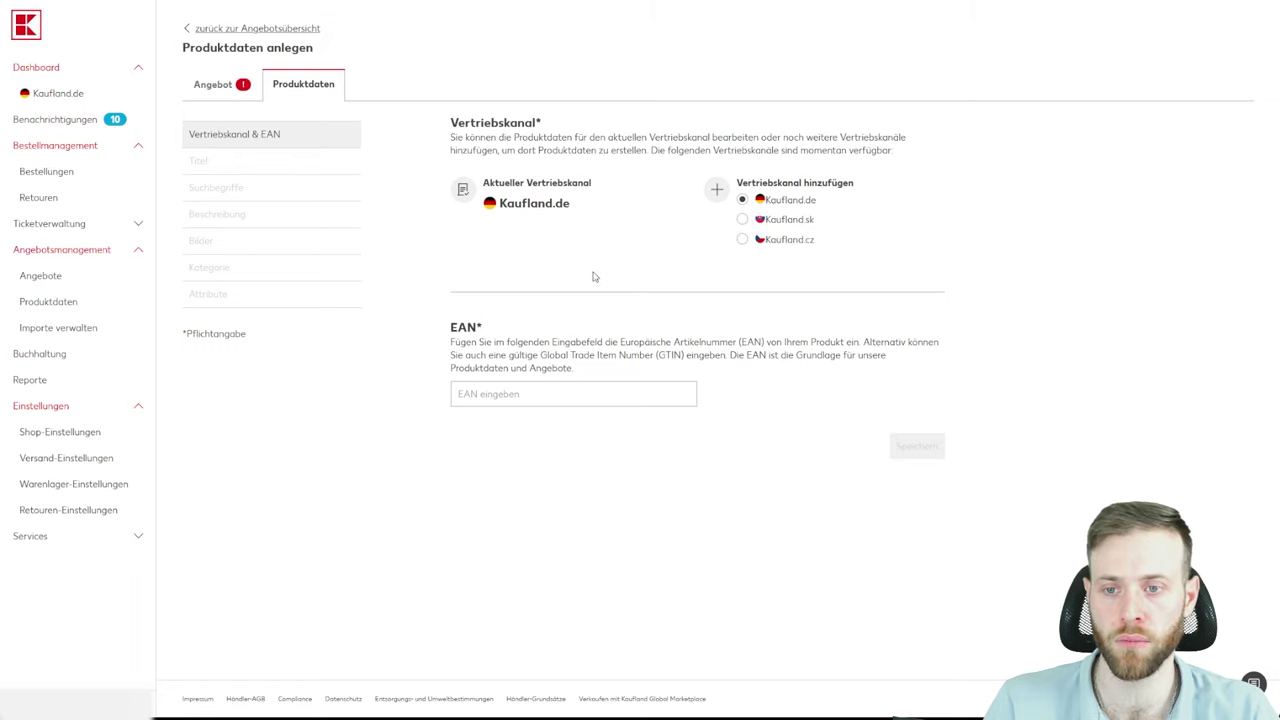
- Enter the new product's EAN with Kaufland.de as the sales channel and save it
{"action": "left_click", "coordinate": [534, 391]}
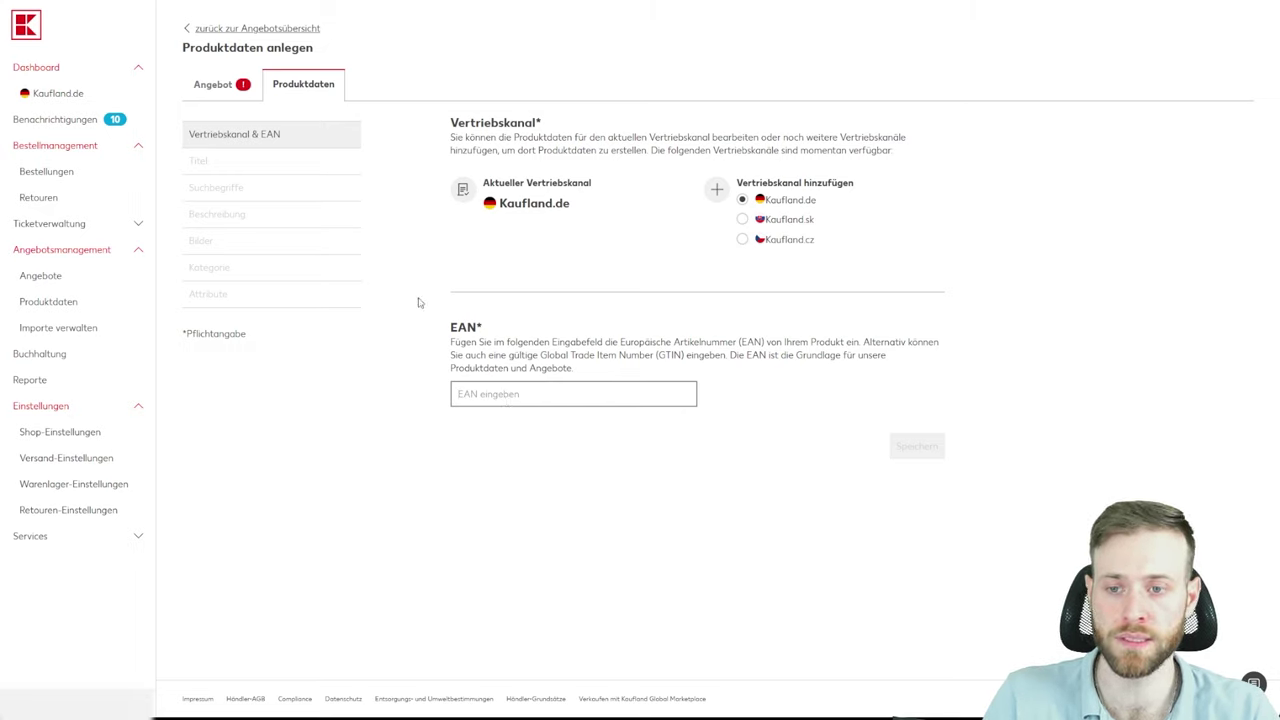
{"action": "left_click", "coordinate": [210, 162]}
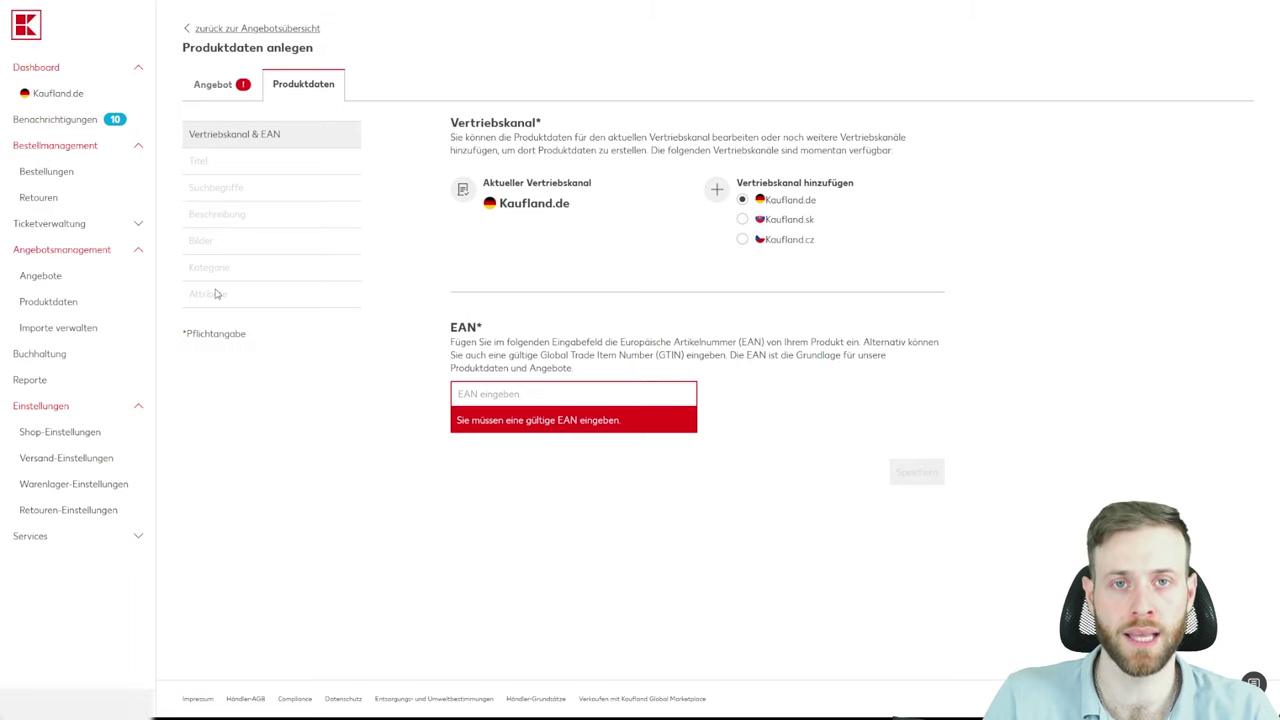
{"action": "left_click", "coordinate": [480, 394]}
{"action": "key", "text": "ctrl+v"}
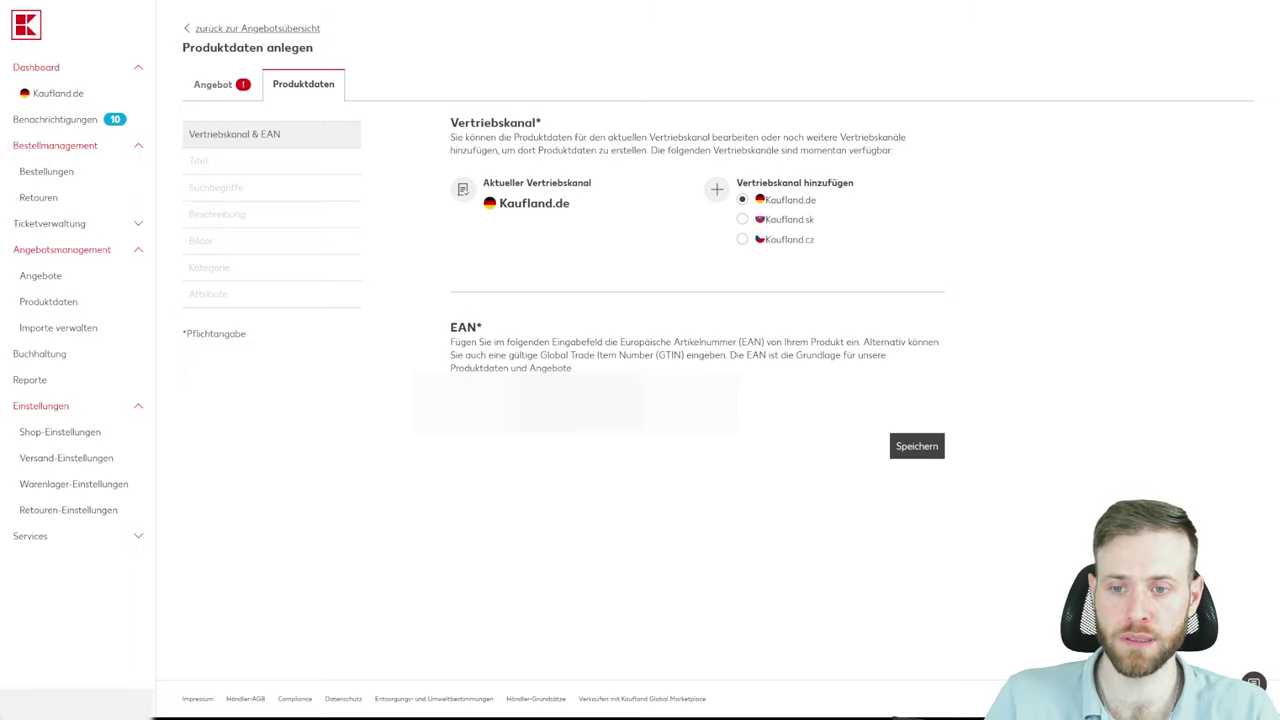
{"action": "left_click", "coordinate": [922, 449]}
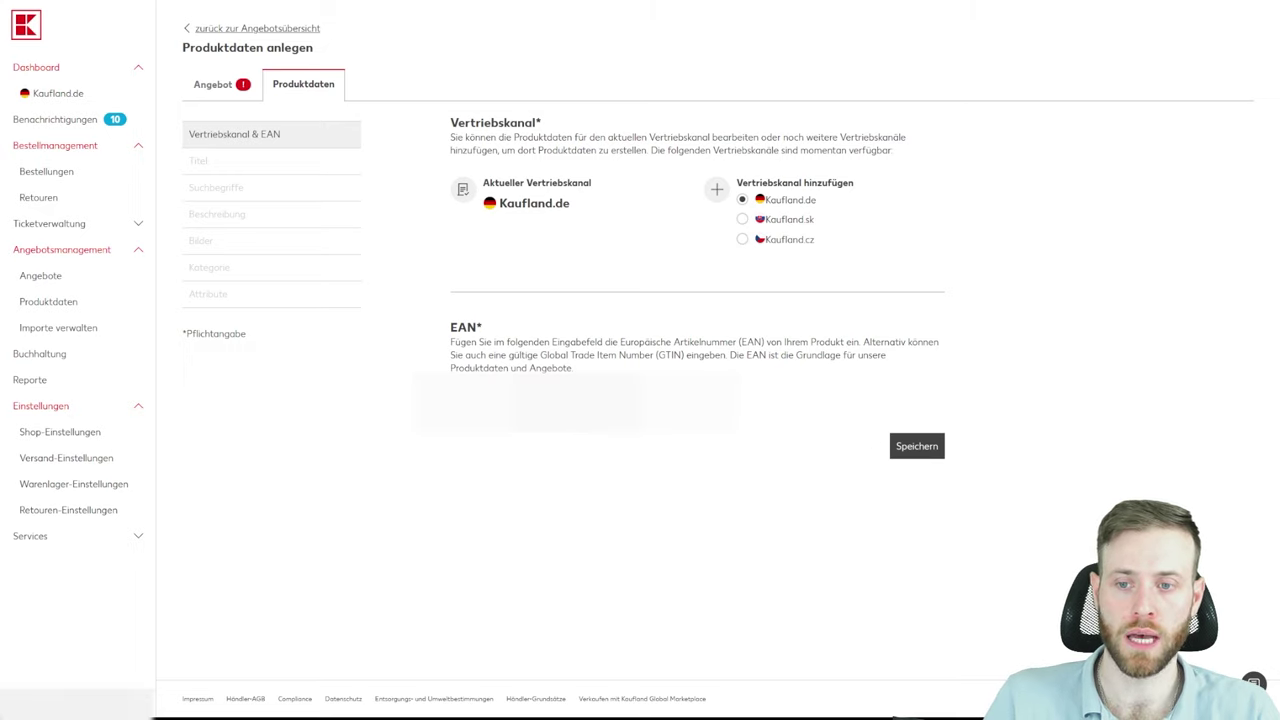
{"action": "left_click", "coordinate": [917, 449]}
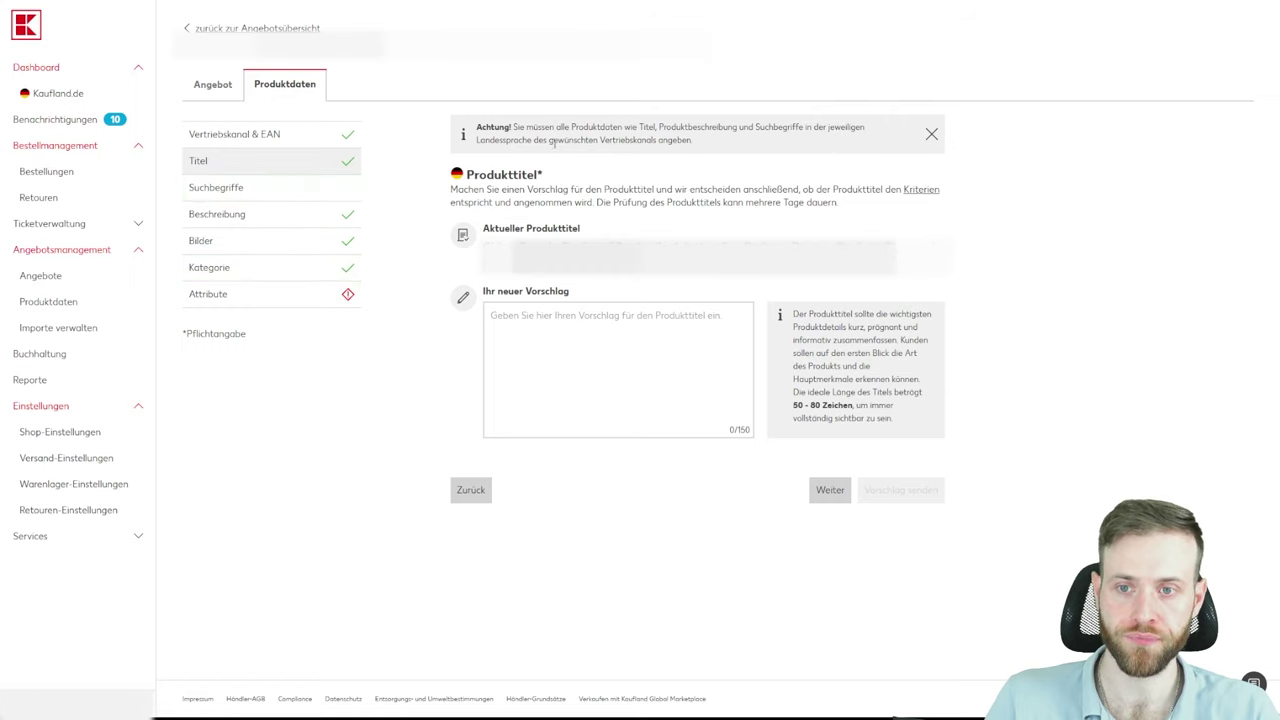
- Examine the current product title and the empty field for proposing a new title
{"action": "triple_click", "coordinate": [490, 250]}
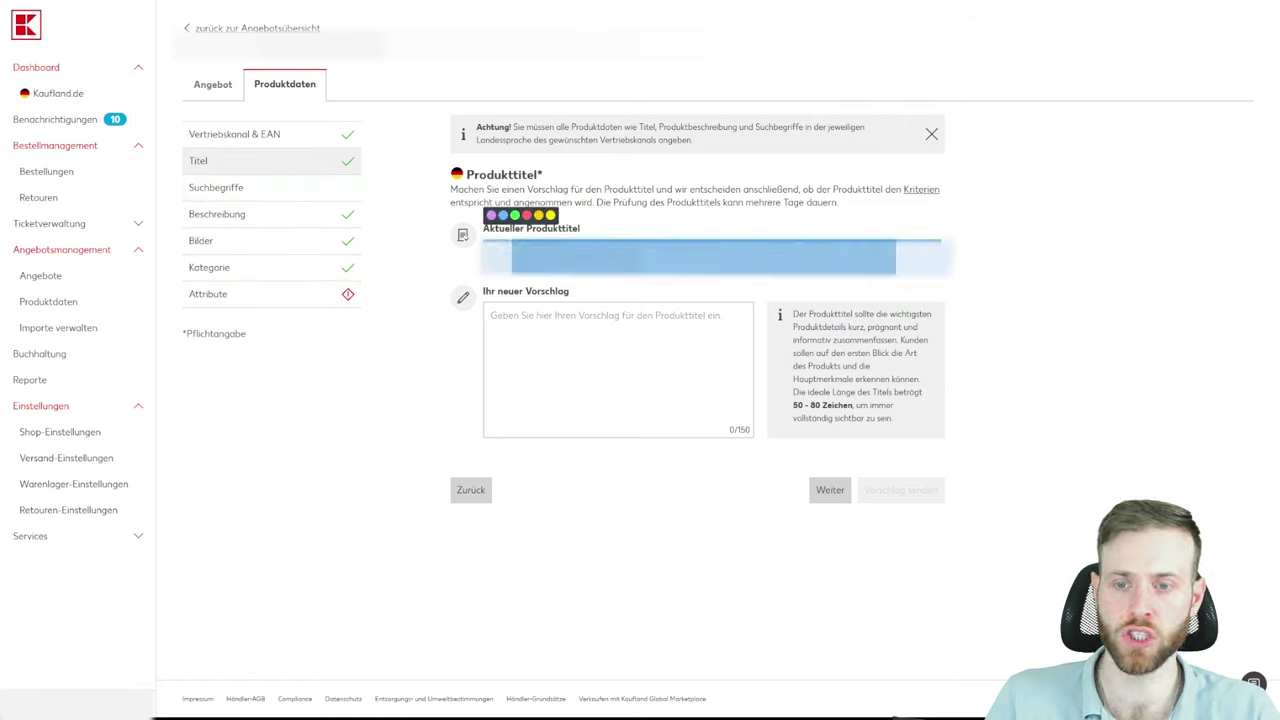
{"action": "left_click", "coordinate": [490, 250]}
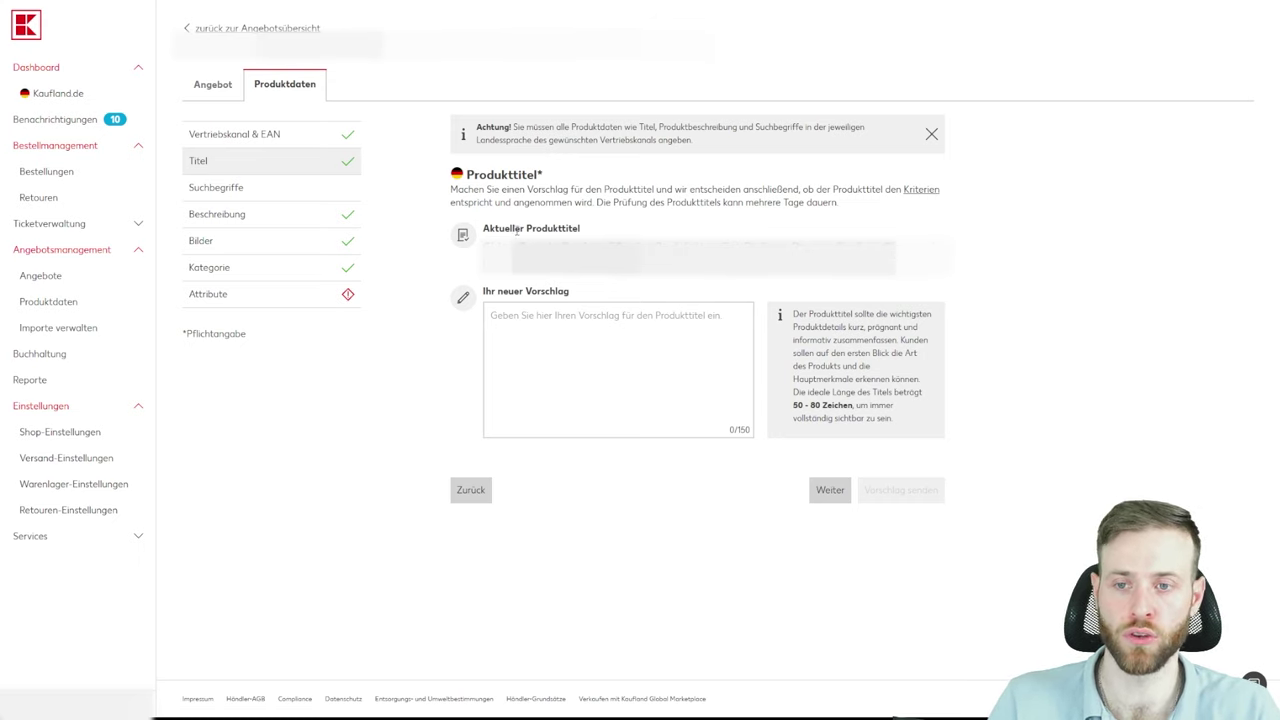
{"action": "triple_click", "coordinate": [690, 257]}
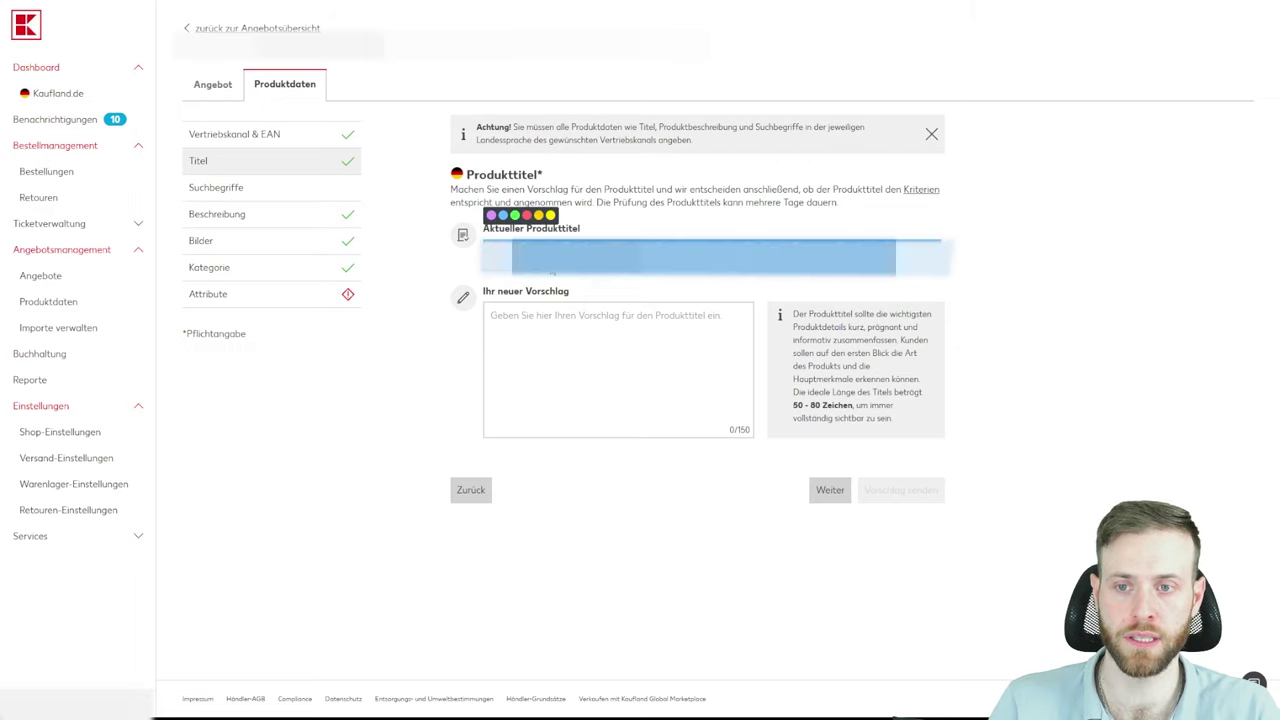
{"action": "left_click", "coordinate": [690, 257]}
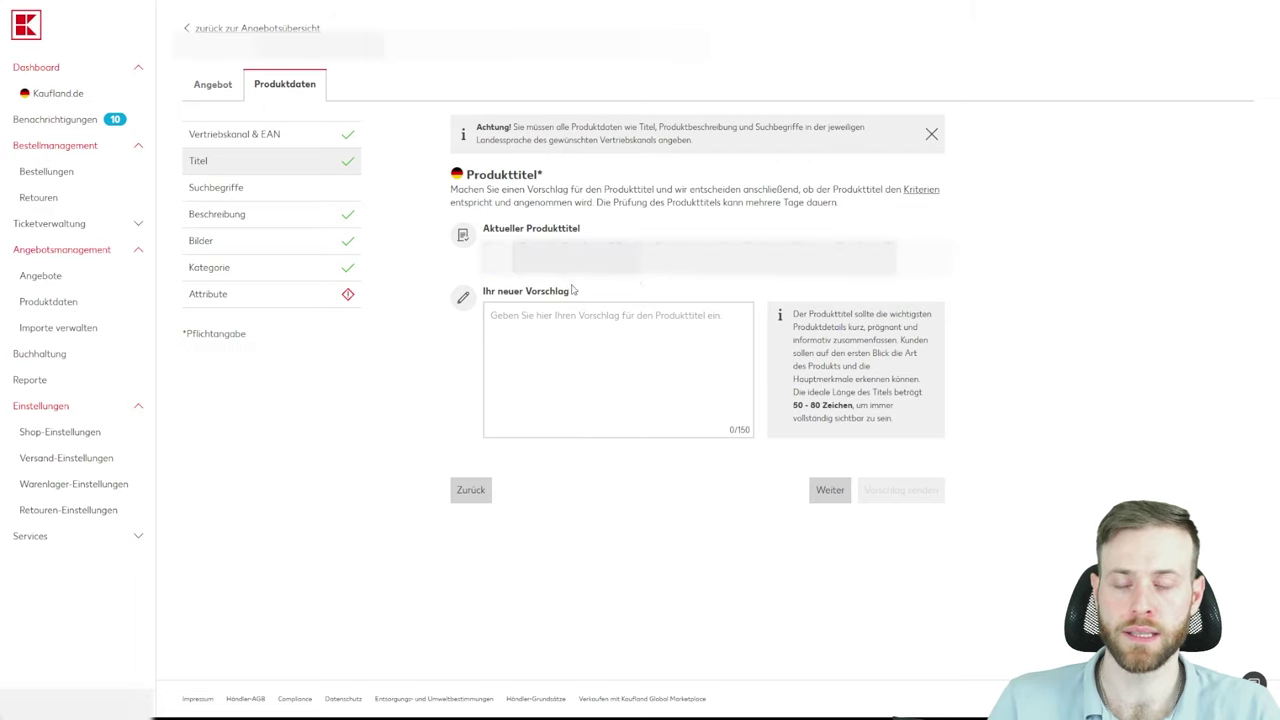
{"action": "left_click", "coordinate": [540, 327]}
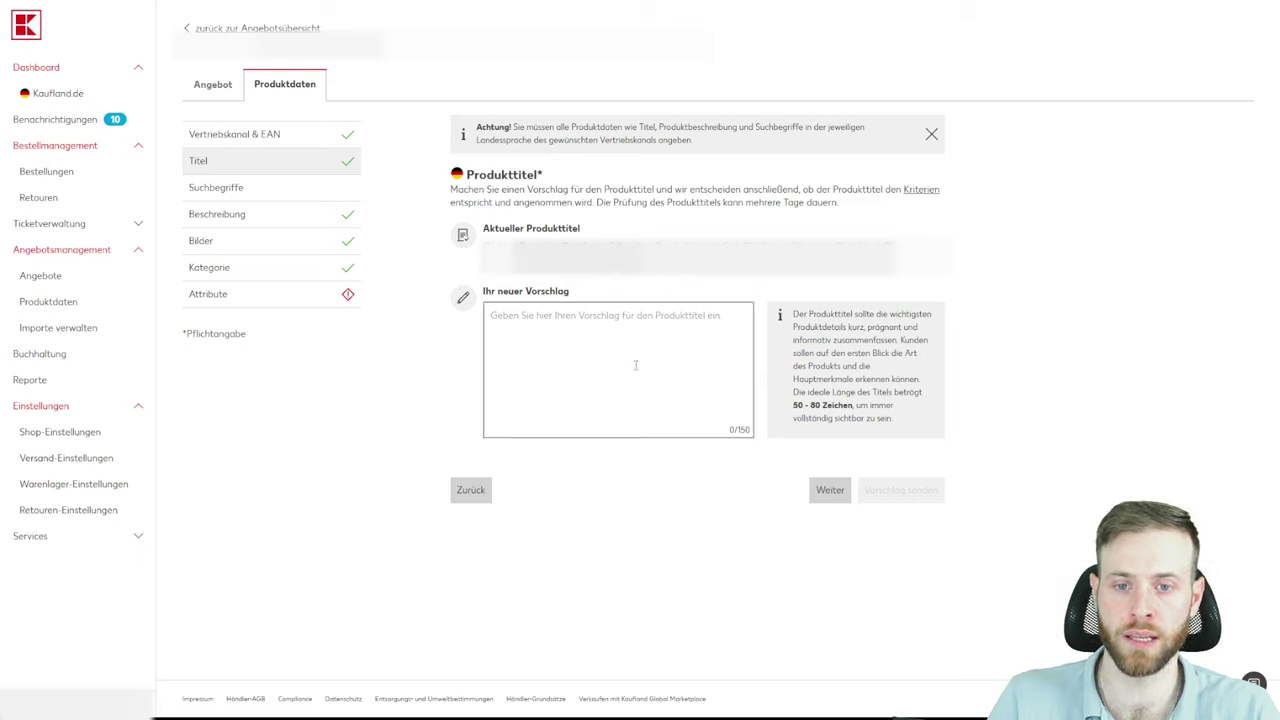
{"action": "left_click", "coordinate": [531, 314]}
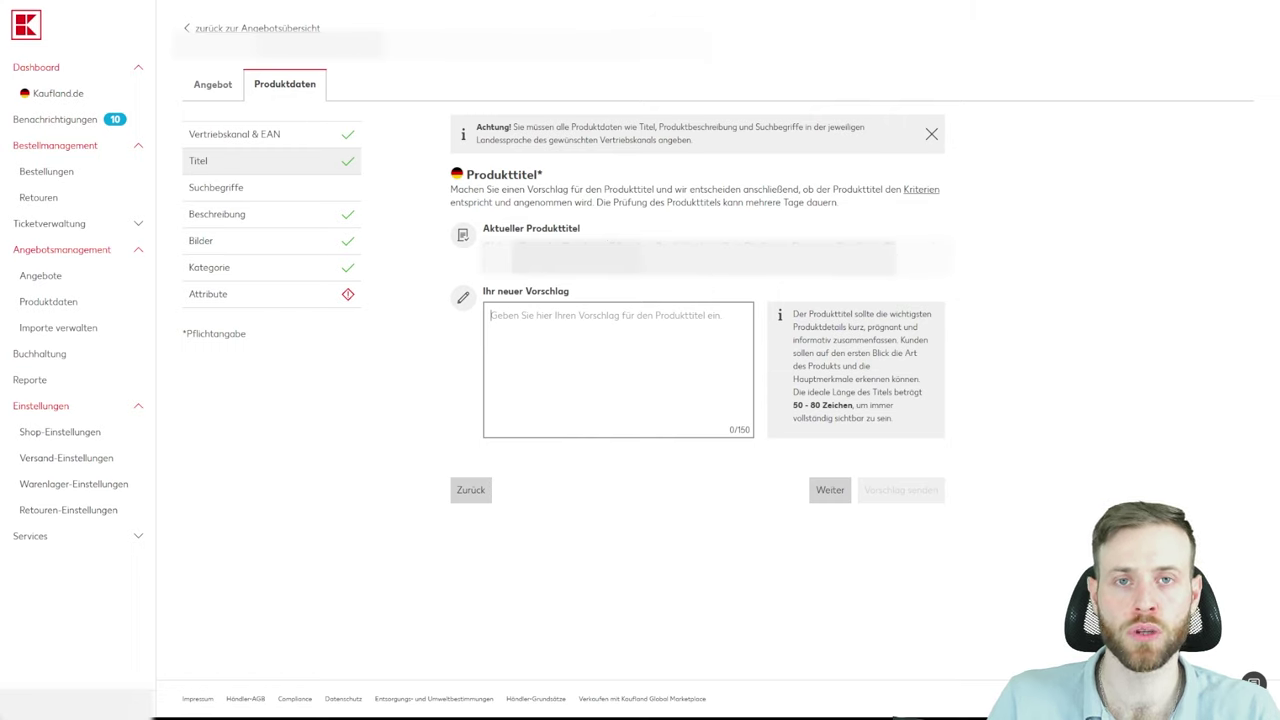
- Review the product's search terms, description and images, including the rejected image proposal and the image requirements
{"action": "left_click", "coordinate": [228, 199]}
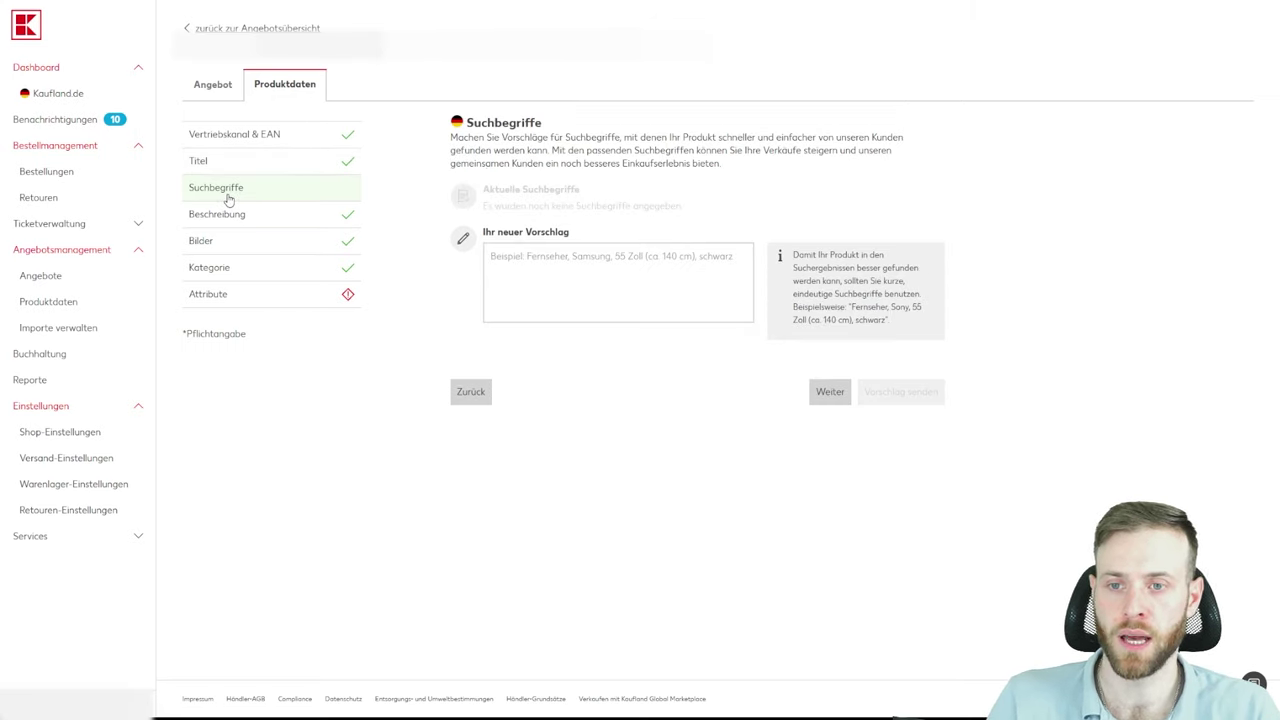
{"action": "left_click", "coordinate": [548, 273]}
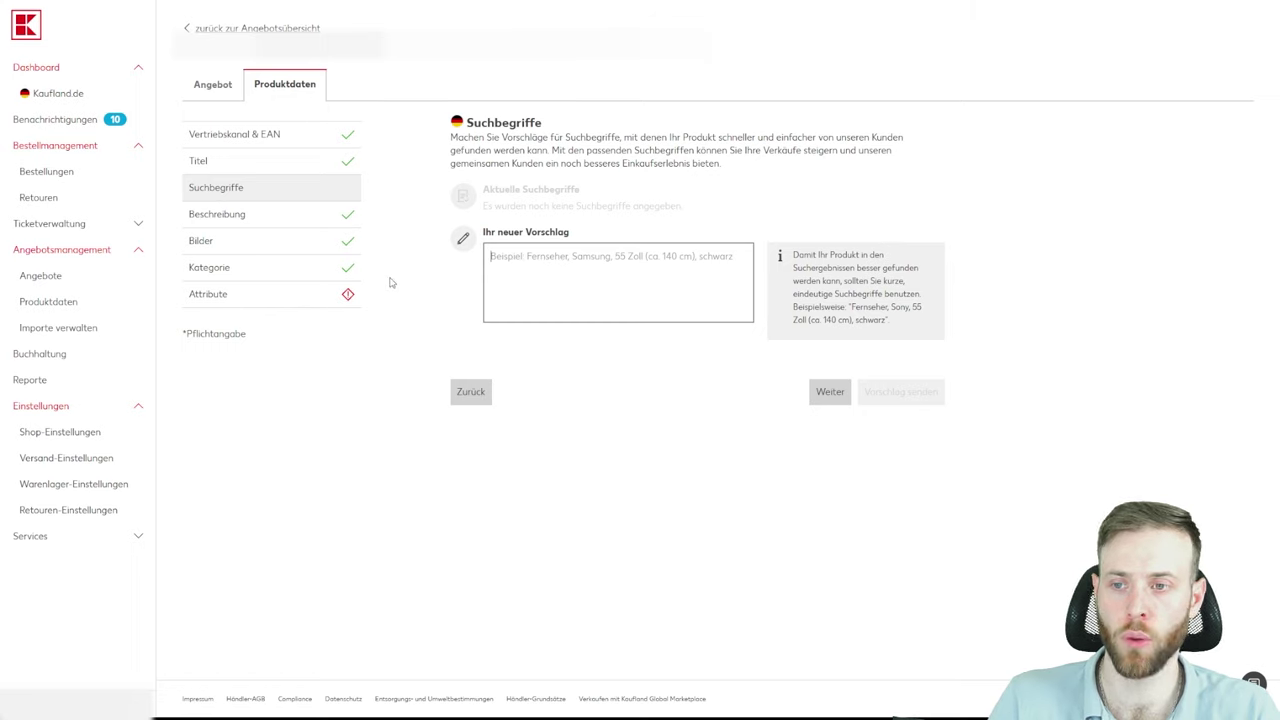
{"action": "left_click", "coordinate": [276, 221]}
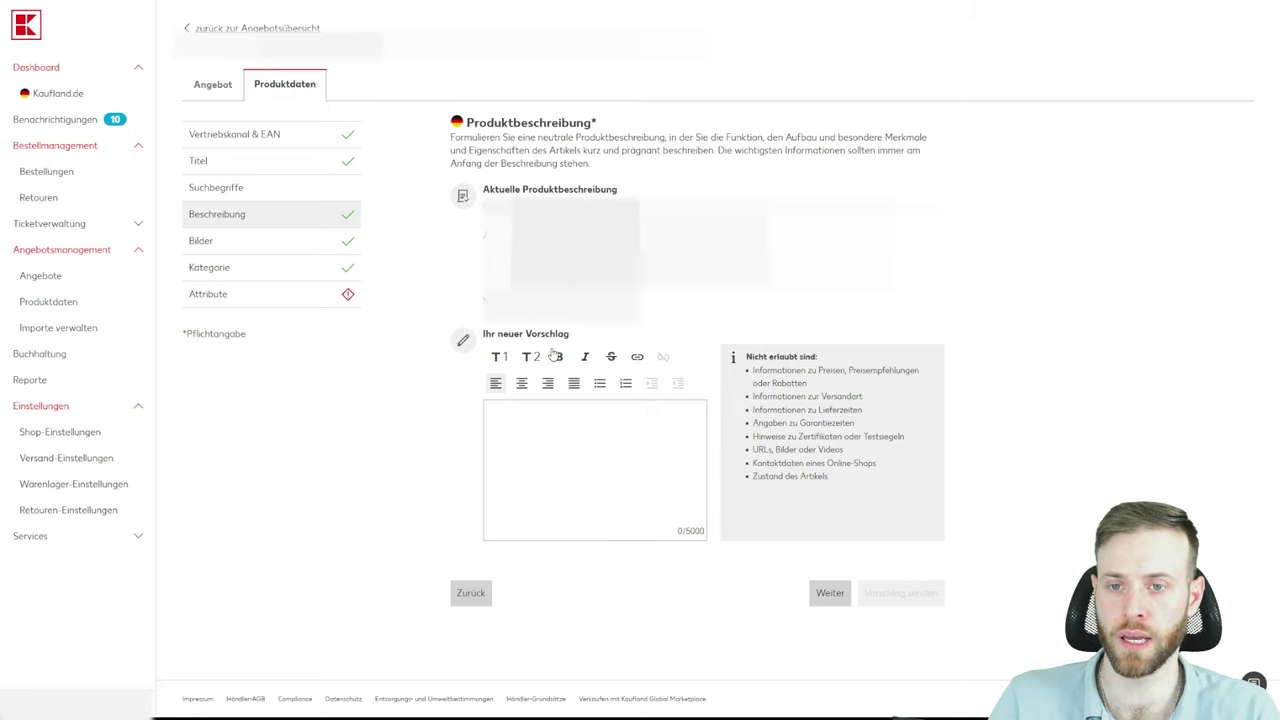
{"action": "left_click", "coordinate": [235, 251]}
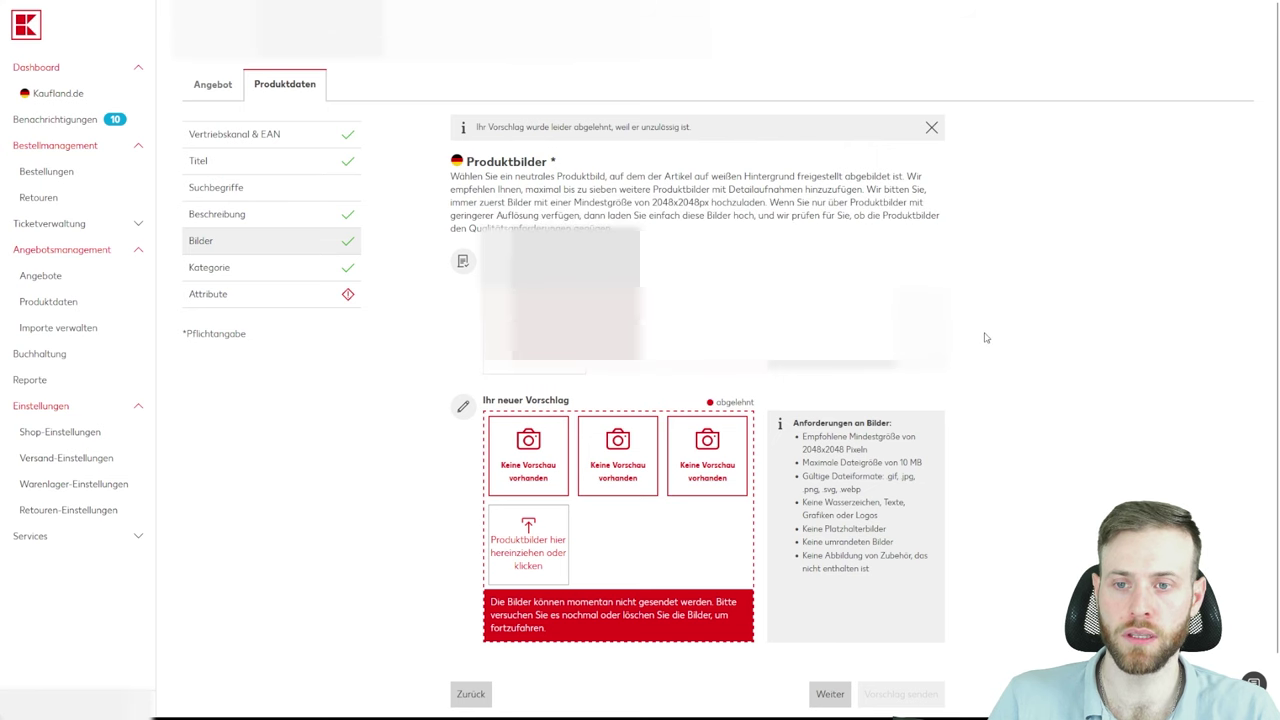
{"action": "scroll", "coordinate": [985, 338], "scroll_direction": "down", "scroll_amount": 1}
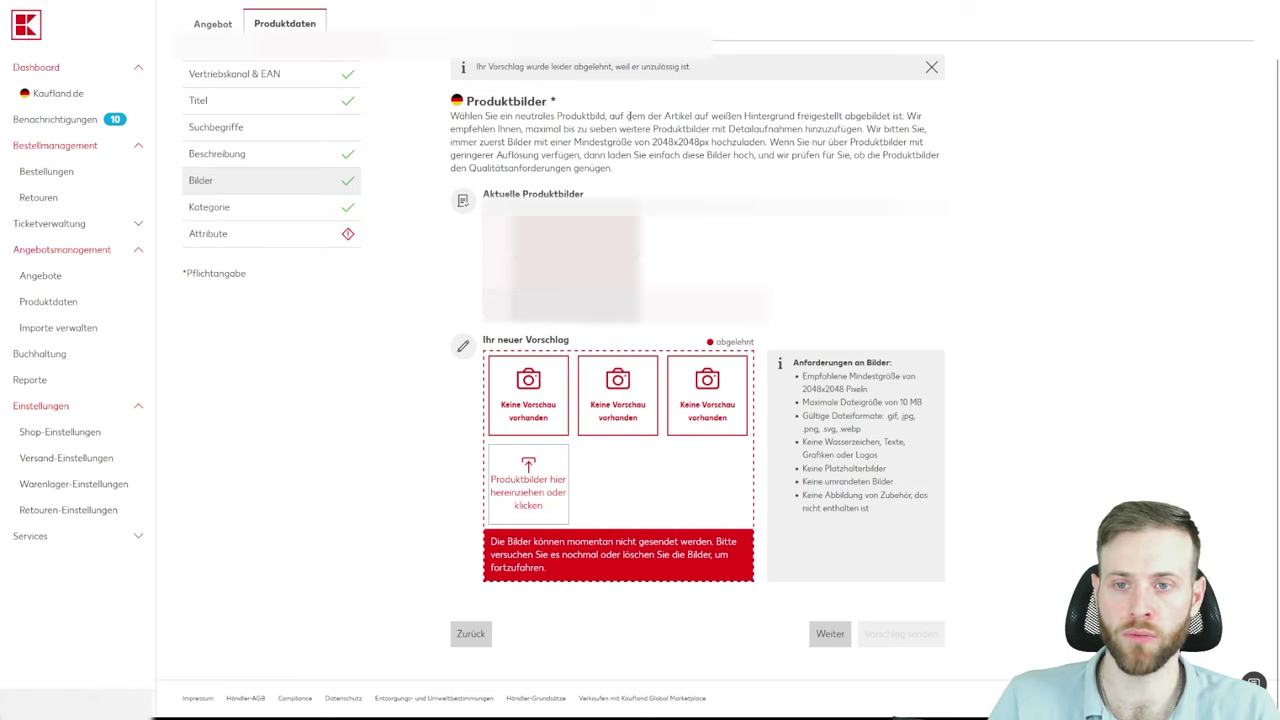
- Check the product image guidelines and view the product's current category and the list of selectable categories
{"action": "mouse_move", "coordinate": [653, 146]}
{"action": "left_mouse_down"}
{"action": "mouse_move", "coordinate": [721, 143]}
{"action": "mouse_move", "coordinate": [709, 143]}
{"action": "left_mouse_up"}
{"action": "left_click", "coordinate": [709, 143]}
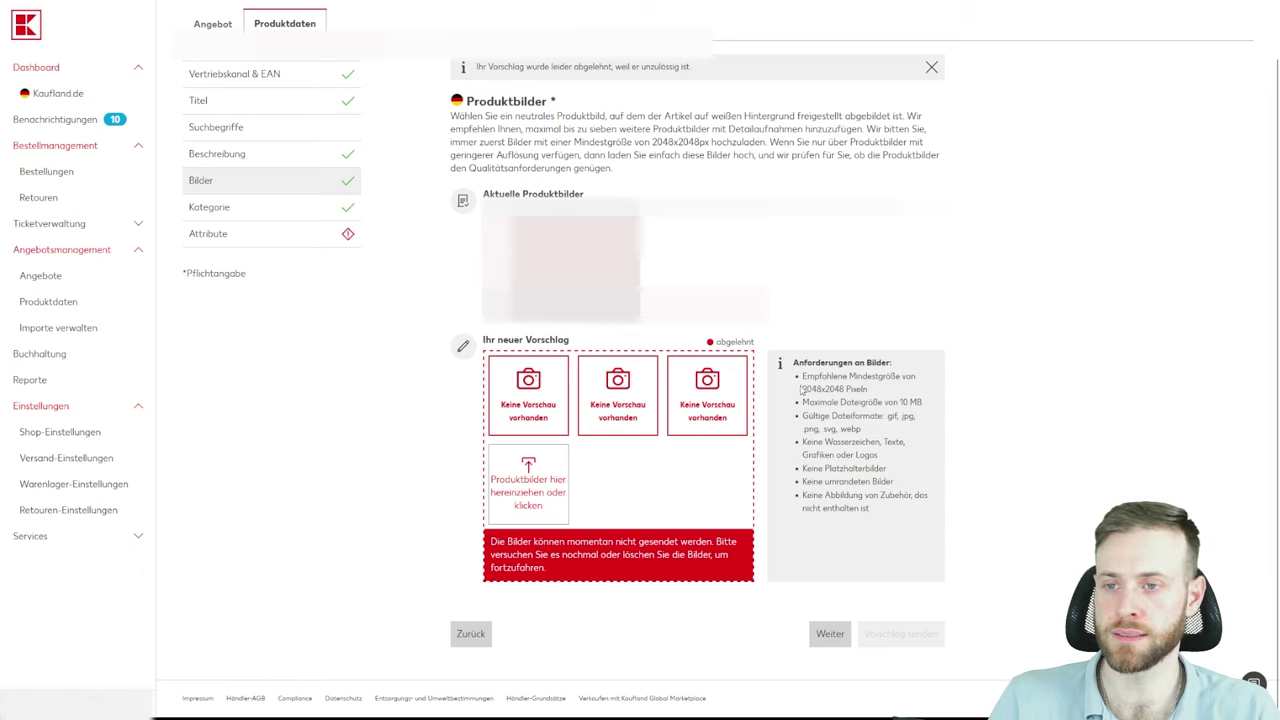
{"action": "left_click", "coordinate": [252, 213]}
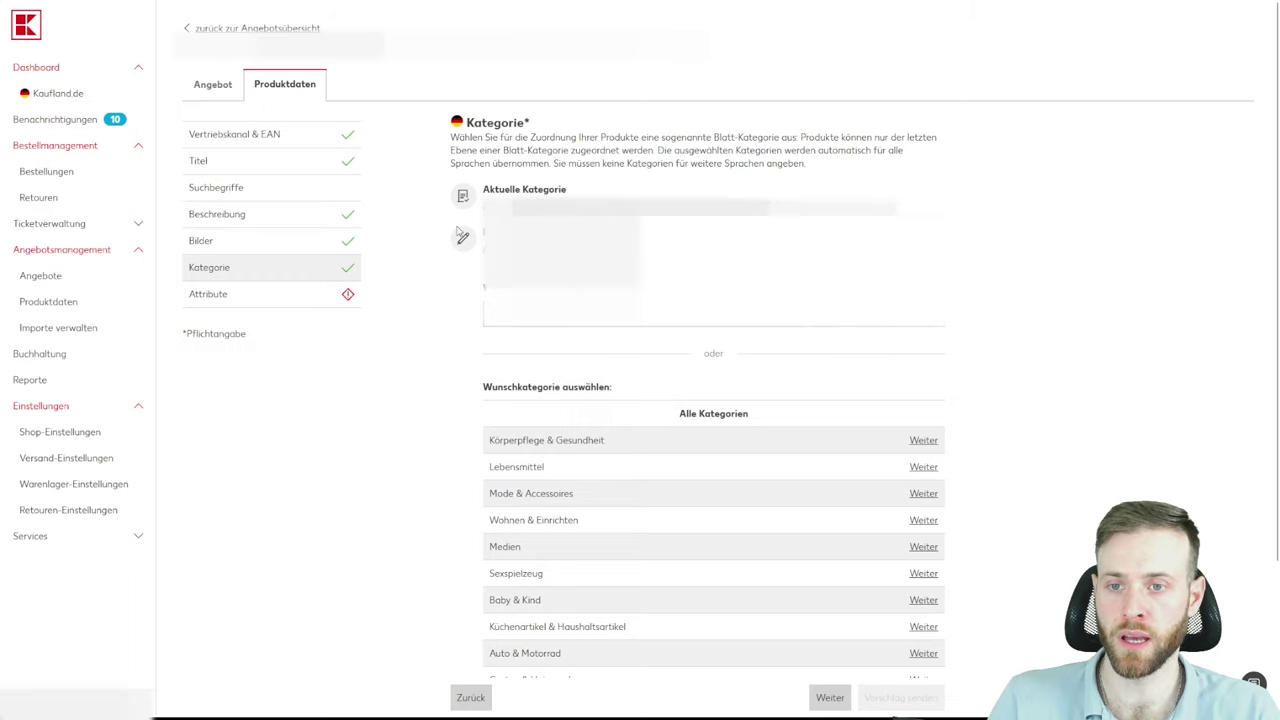
- Review the product's attributes from manufacturer and ingredients through weight, battery law and scope of delivery to fragrance
{"action": "left_click", "coordinate": [261, 295]}
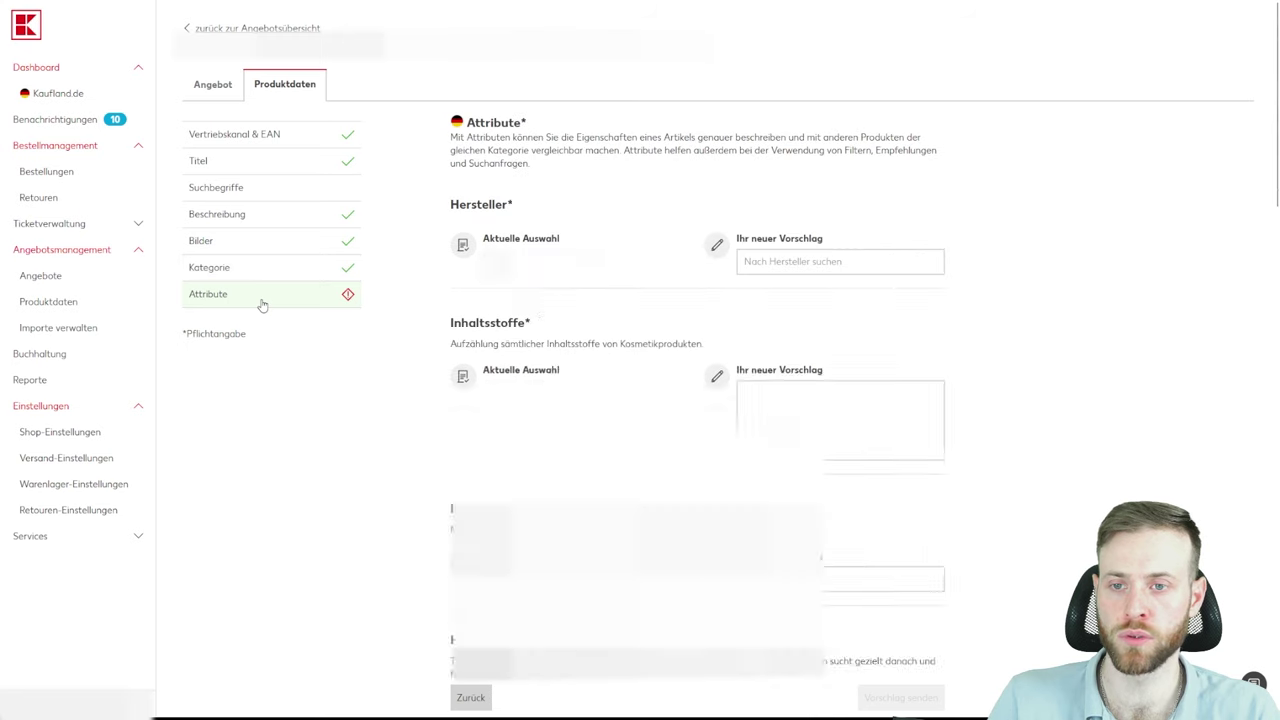
{"action": "scroll", "coordinate": [717, 297], "scroll_direction": "down", "scroll_amount": 6}
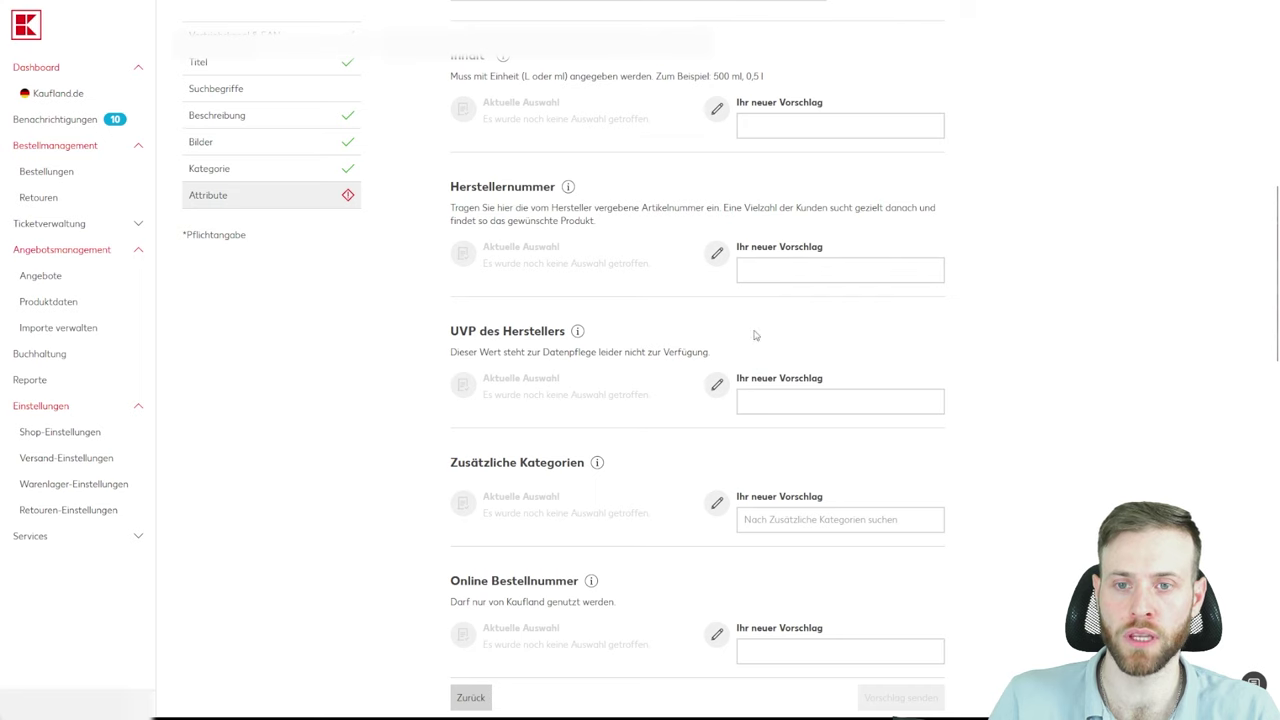
{"action": "scroll", "coordinate": [980, 406], "scroll_direction": "down", "scroll_amount": 1}
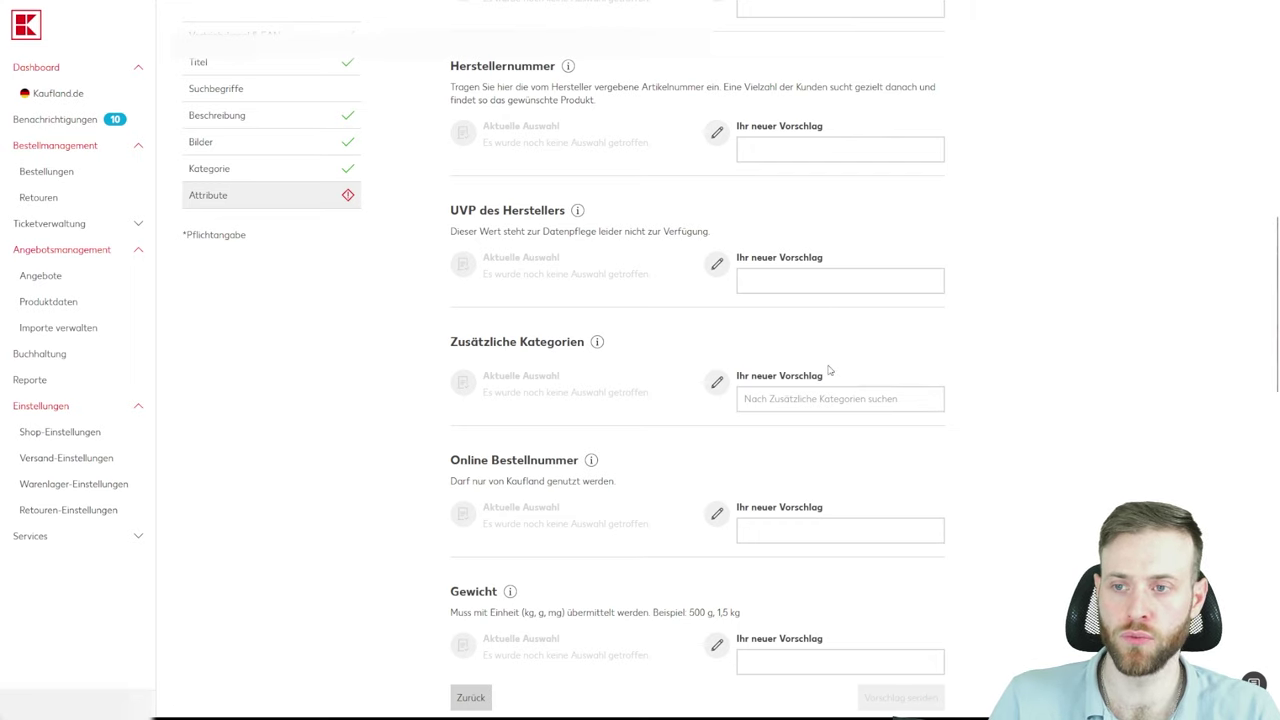
{"action": "scroll", "coordinate": [828, 370], "scroll_direction": "down", "scroll_amount": 8}
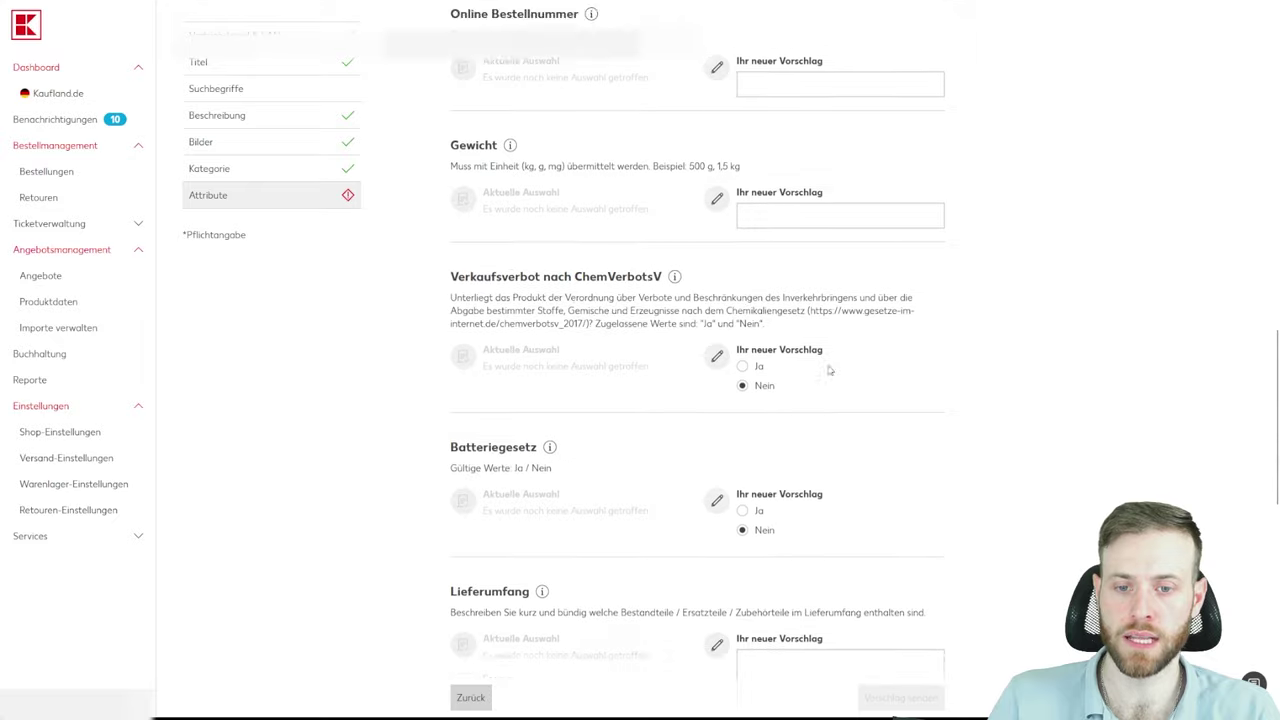
{"action": "scroll", "coordinate": [828, 370], "scroll_direction": "down", "scroll_amount": 4}
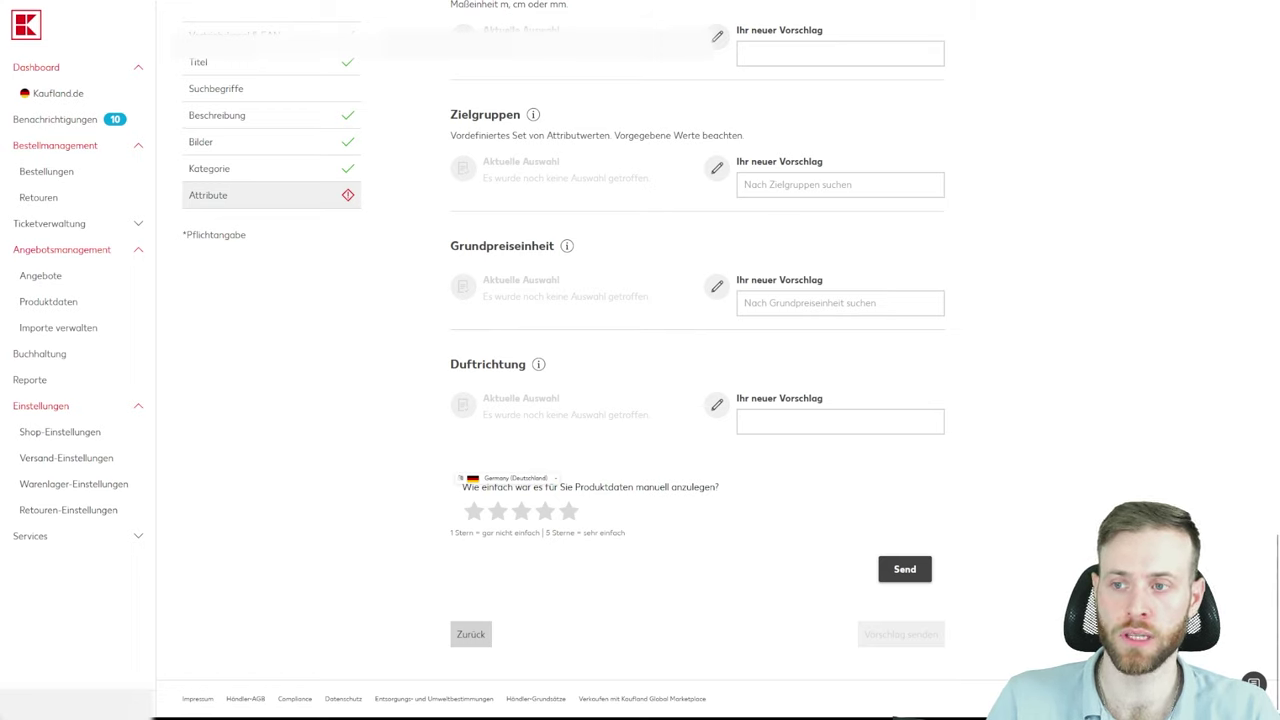
- Open the overview of active offers and select all offers on the current page
{"action": "left_click", "coordinate": [40, 285]}
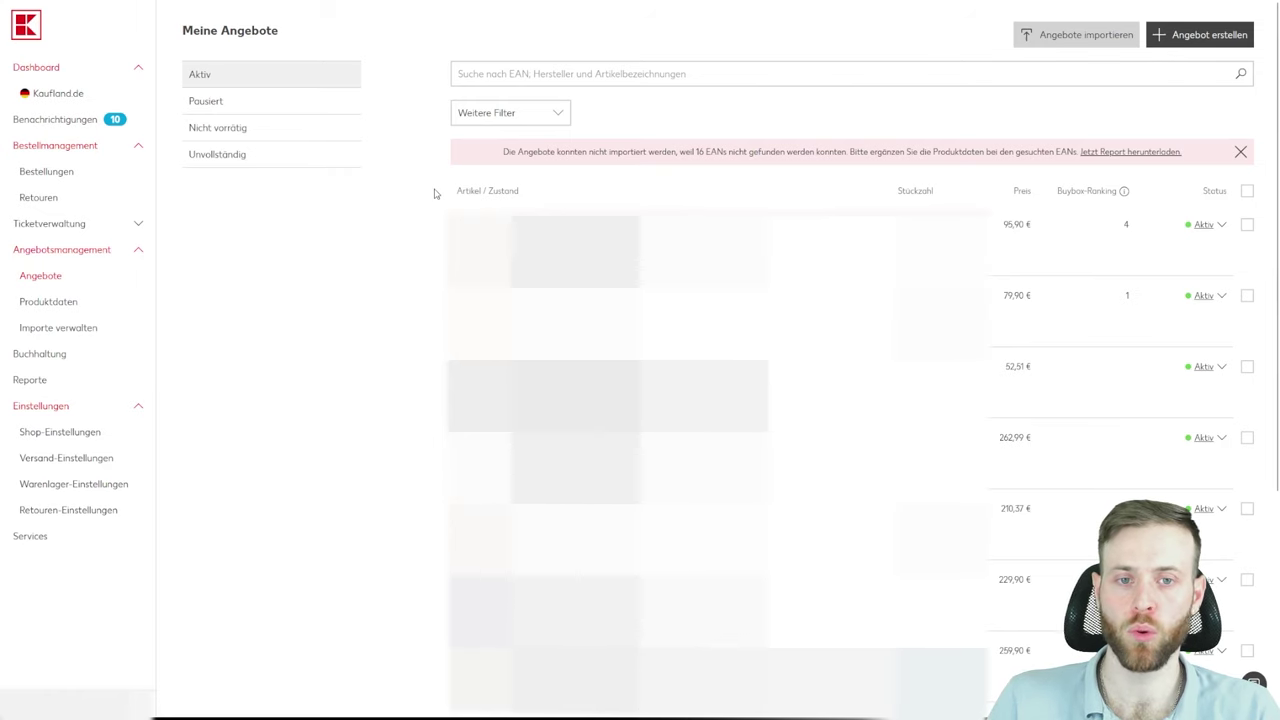
{"action": "mouse_move", "coordinate": [575, 250]}
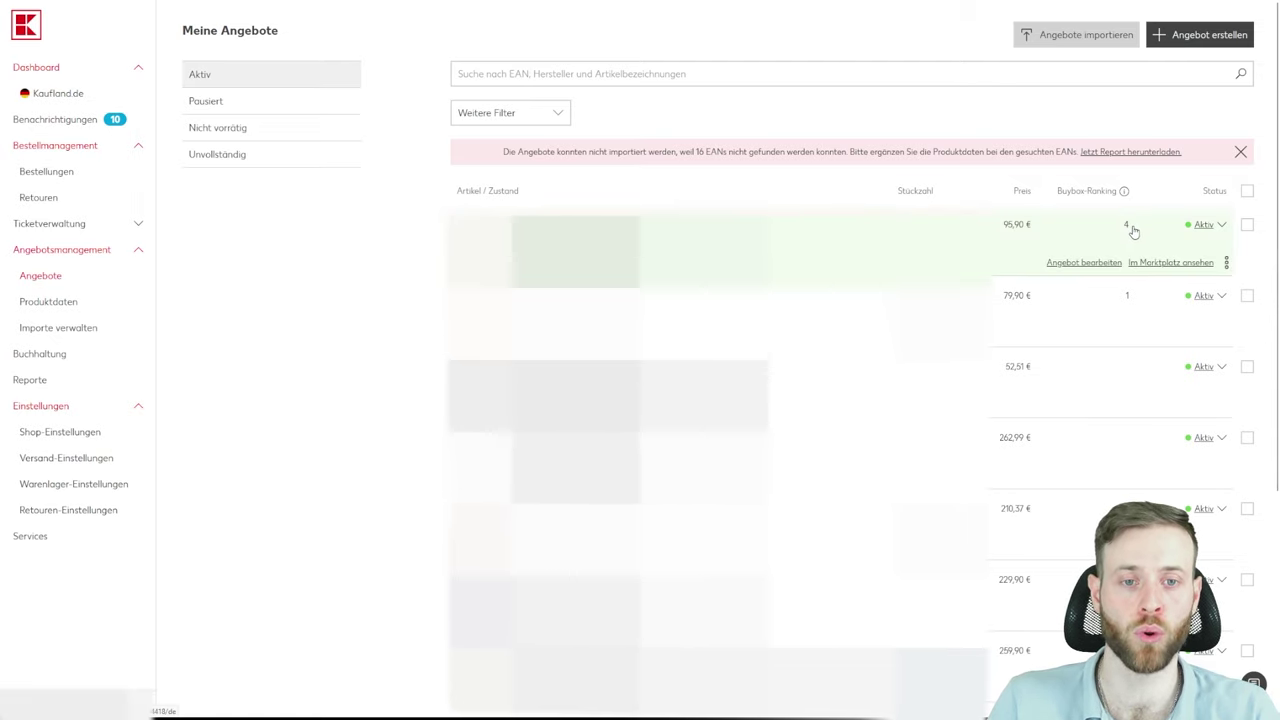
{"action": "mouse_move", "coordinate": [1123, 197]}
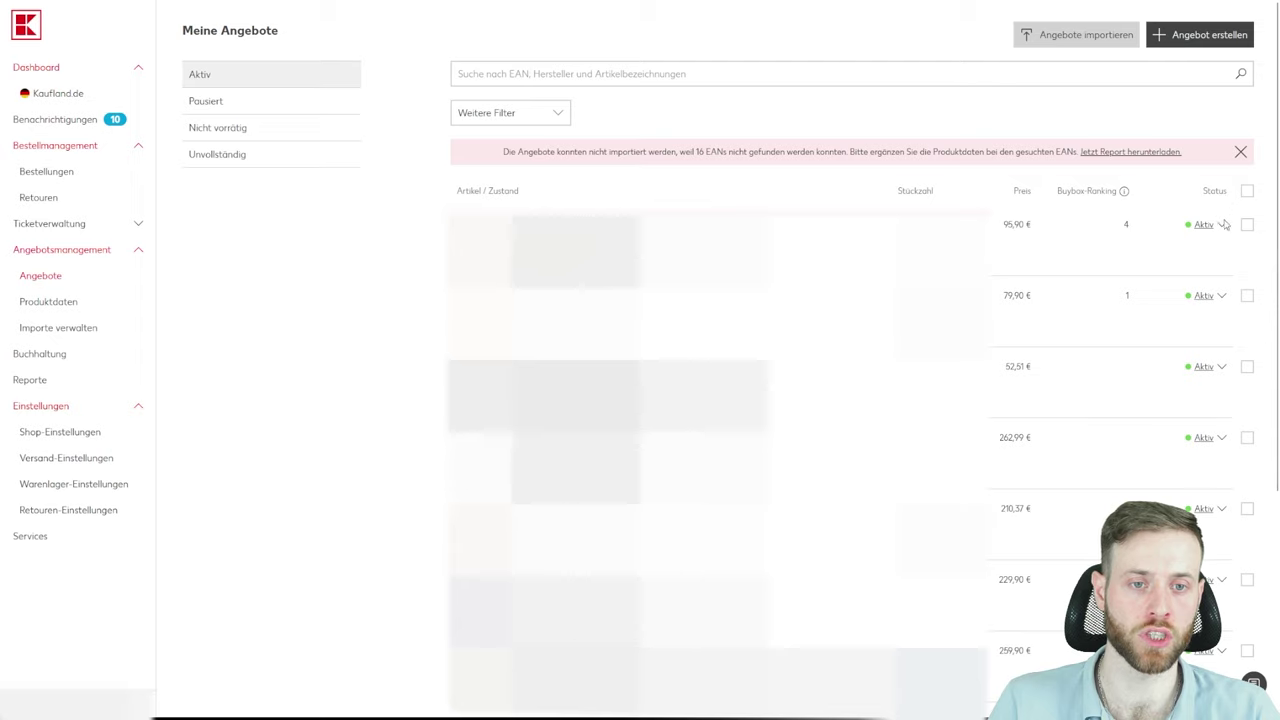
{"action": "mouse_move", "coordinate": [1226, 234]}
{"action": "left_click", "coordinate": [1247, 190]}
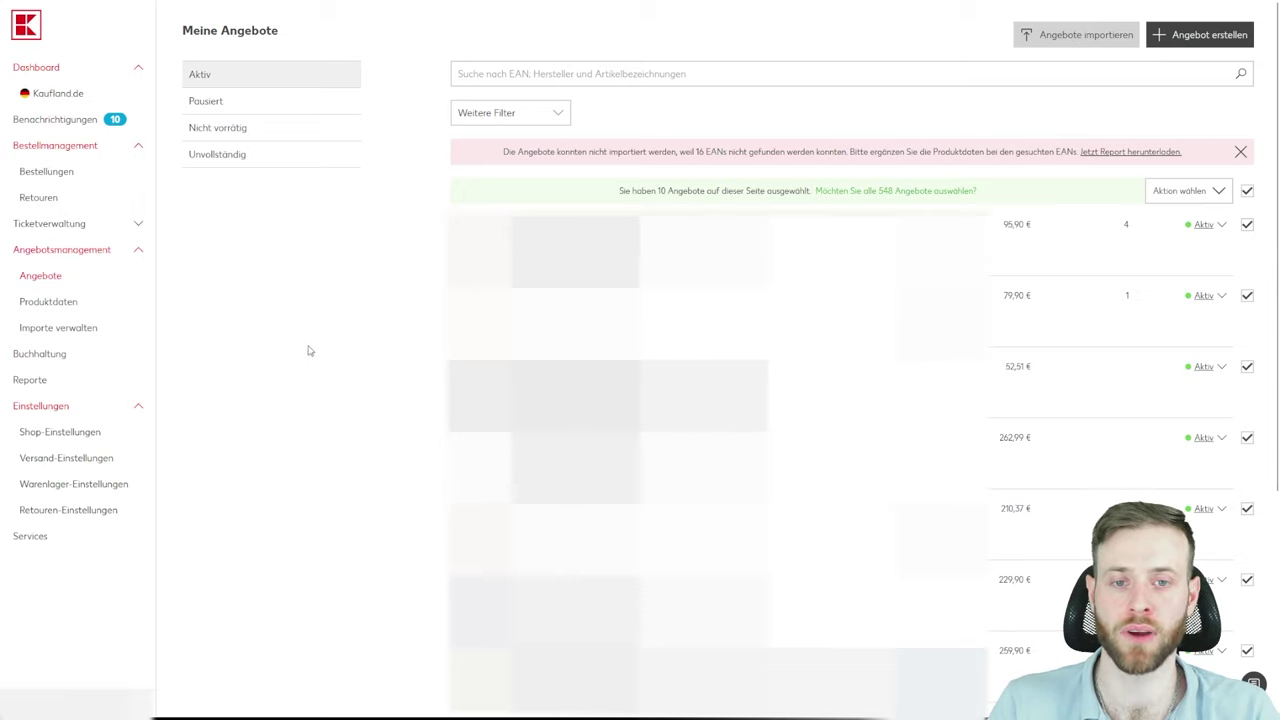
{"action": "mouse_move", "coordinate": [470, 315]}
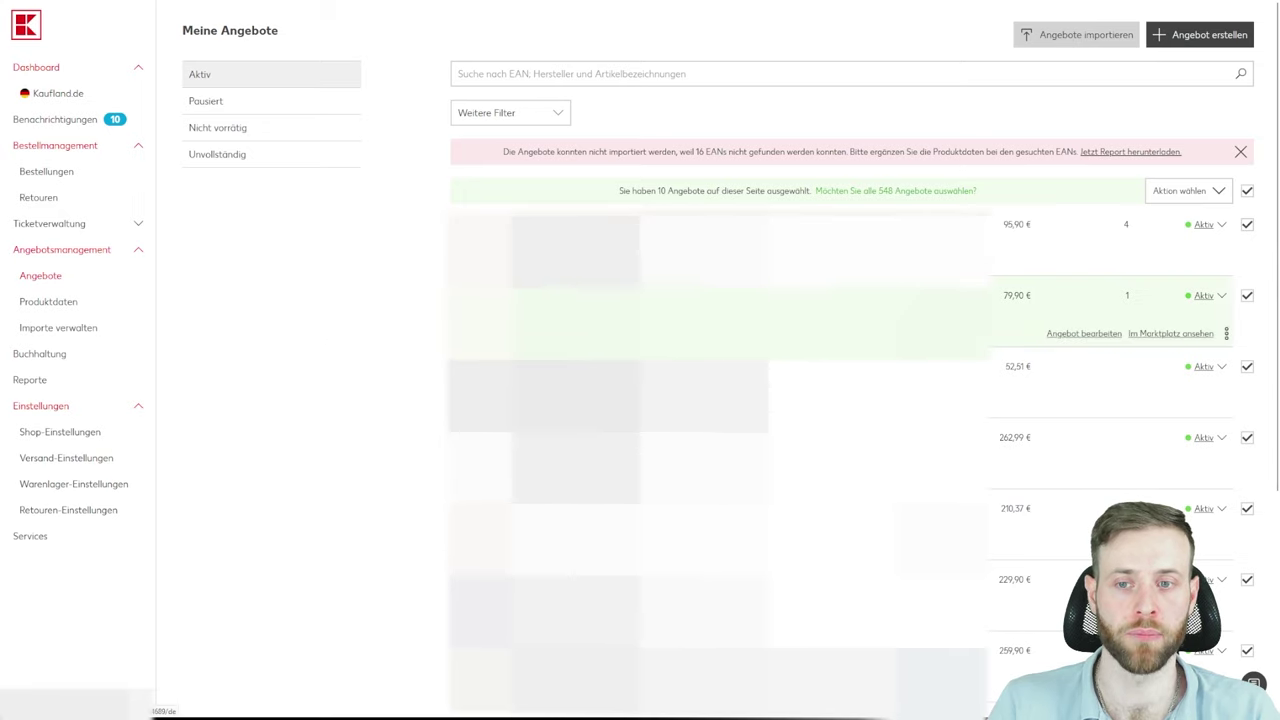